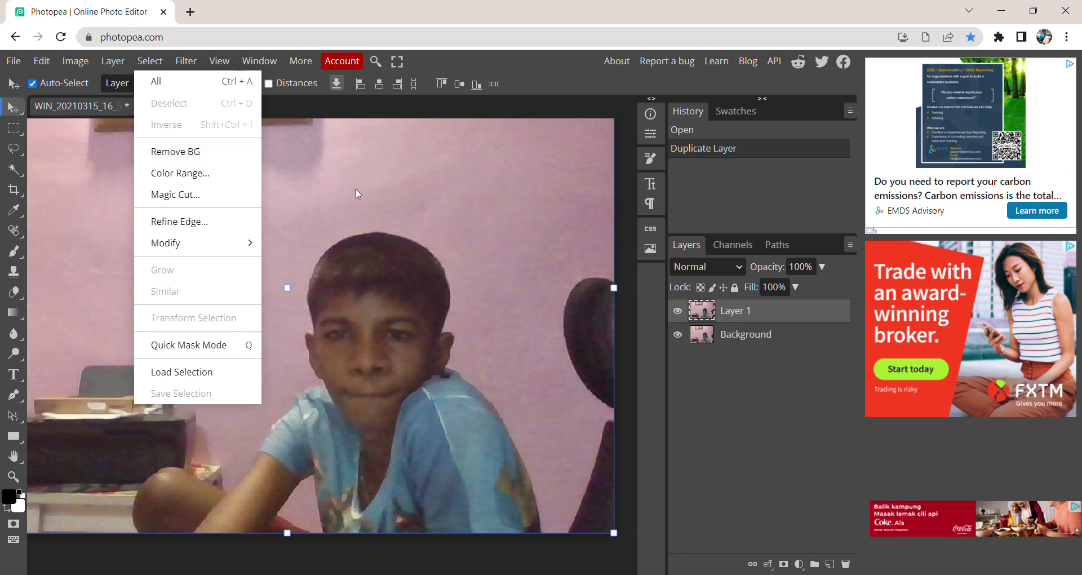
Step: Remove the background from the Background layer with Remove BG
{"action": "left_click", "coordinate": [762, 336]}
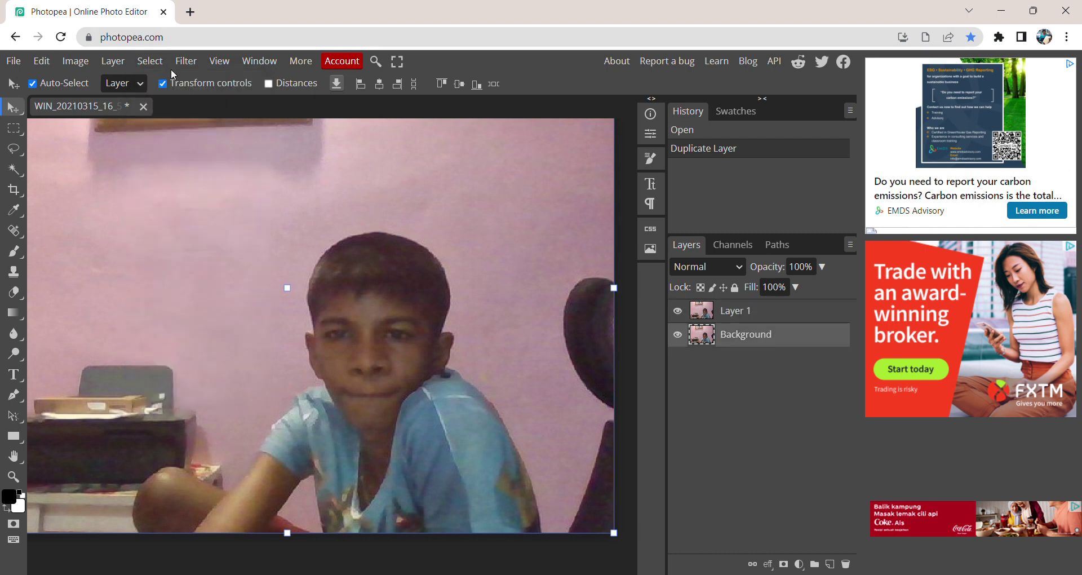
{"action": "left_click", "coordinate": [149, 61]}
{"action": "left_click", "coordinate": [192, 152]}
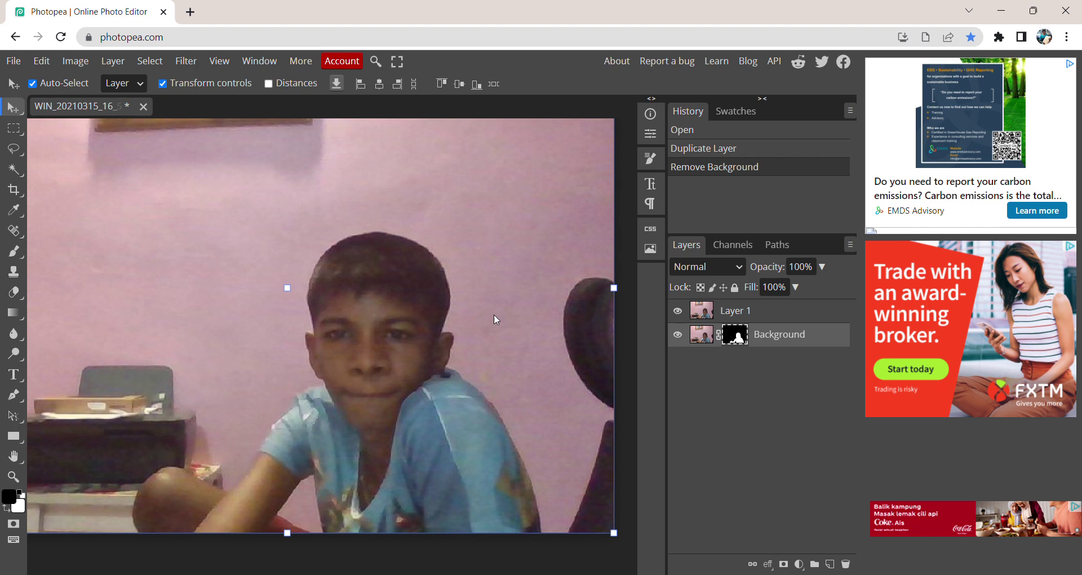
Step: Hide and delete the unmasked duplicate, Layer 1, leaving only the cut-out of the boy
{"action": "left_click", "coordinate": [677, 311]}
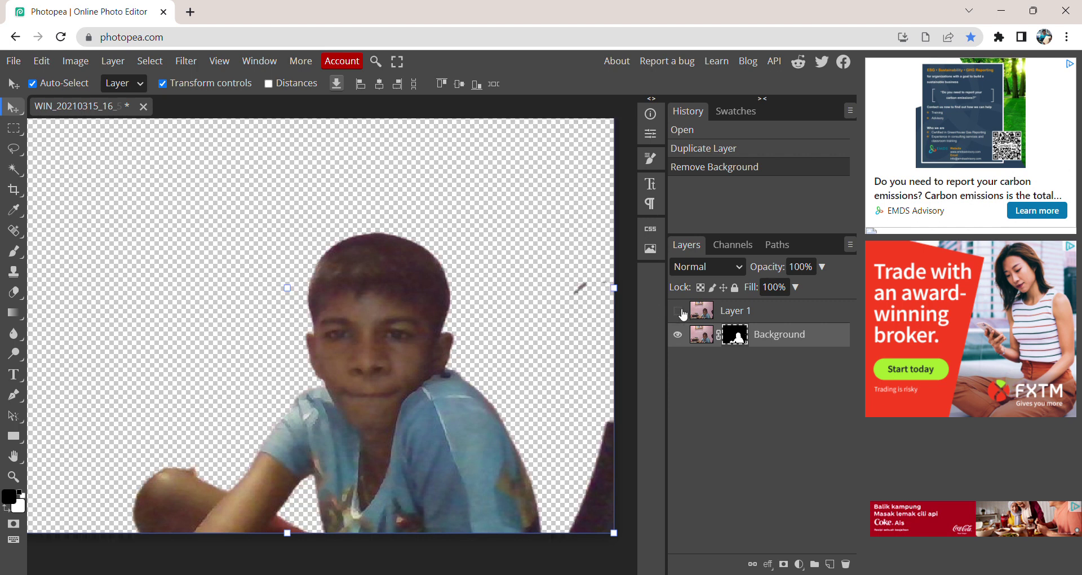
{"action": "left_click", "coordinate": [789, 310]}
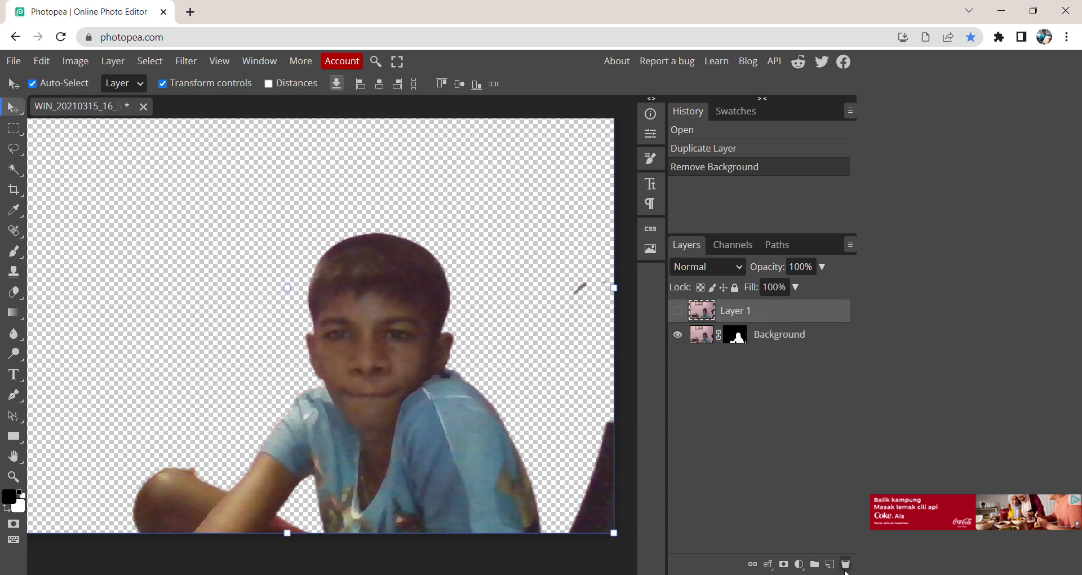
{"action": "left_click", "coordinate": [844, 563]}
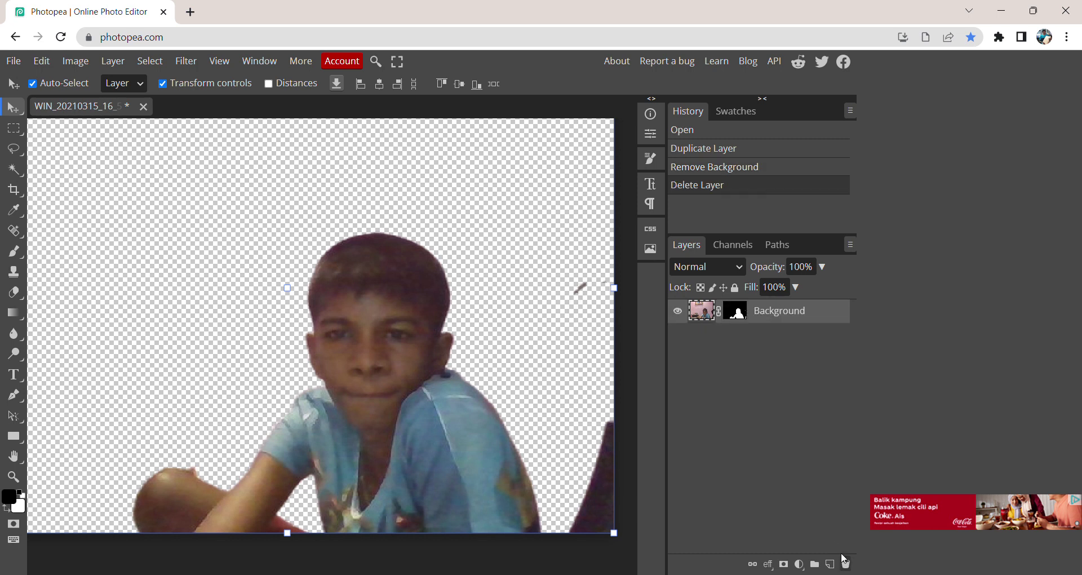
Step: Erase the knee beside the arm, the stray mark in the empty area and the leftover chair piece from the cut-out
{"action": "left_click", "coordinate": [19, 299]}
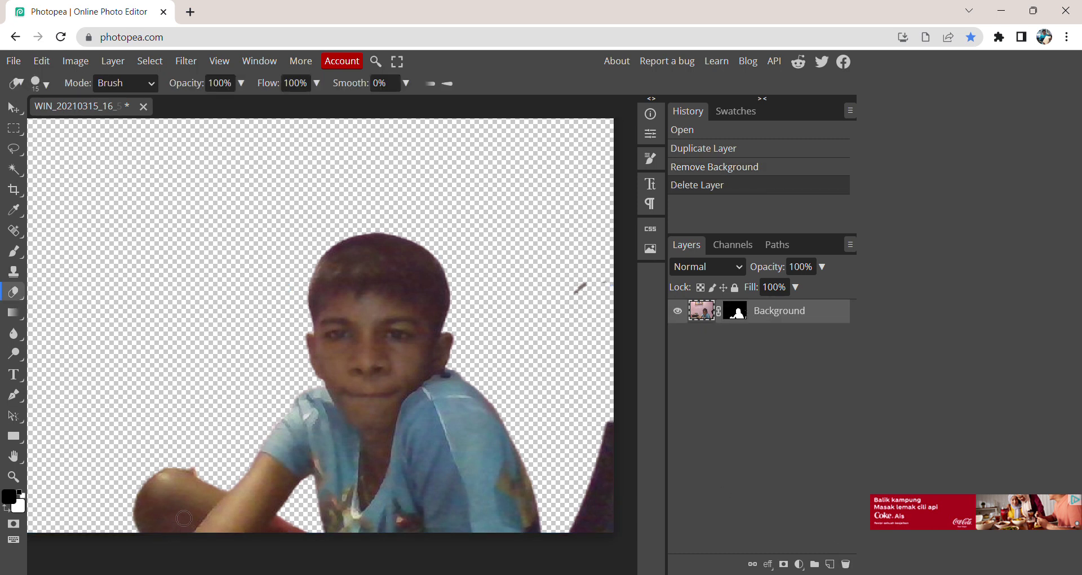
{"action": "mouse_move", "coordinate": [185, 520]}
{"action": "left_mouse_down"}
{"action": "mouse_move", "coordinate": [221, 483]}
{"action": "mouse_move", "coordinate": [157, 550]}
{"action": "mouse_move", "coordinate": [184, 484]}
{"action": "mouse_move", "coordinate": [136, 514]}
{"action": "mouse_move", "coordinate": [140, 525]}
{"action": "mouse_move", "coordinate": [175, 488]}
{"action": "mouse_move", "coordinate": [150, 509]}
{"action": "mouse_move", "coordinate": [138, 505]}
{"action": "mouse_move", "coordinate": [156, 475]}
{"action": "mouse_move", "coordinate": [171, 491]}
{"action": "mouse_move", "coordinate": [150, 533]}
{"action": "mouse_move", "coordinate": [175, 488]}
{"action": "left_mouse_up"}
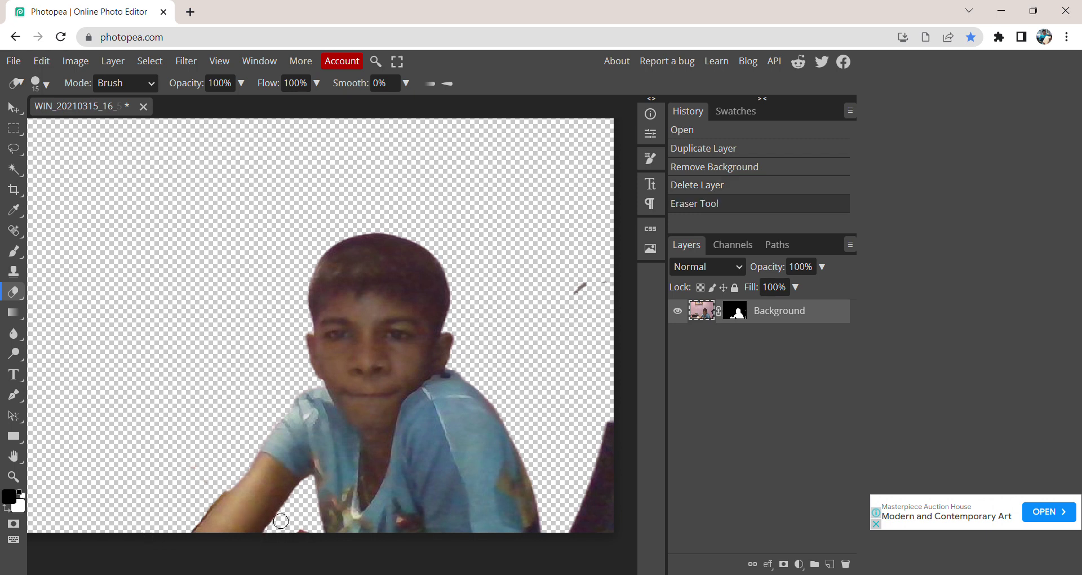
{"action": "mouse_move", "coordinate": [274, 538]}
{"action": "left_mouse_down"}
{"action": "mouse_move", "coordinate": [296, 548]}
{"action": "mouse_move", "coordinate": [290, 541]}
{"action": "left_mouse_up"}
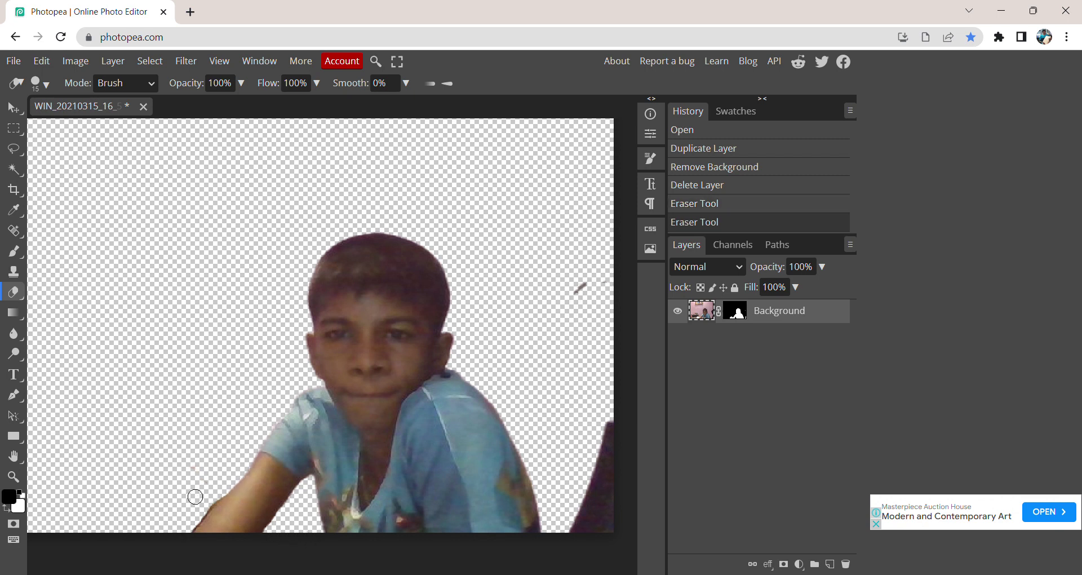
{"action": "mouse_move", "coordinate": [203, 503]}
{"action": "left_mouse_down"}
{"action": "mouse_move", "coordinate": [187, 537]}
{"action": "mouse_move", "coordinate": [216, 484]}
{"action": "left_mouse_up"}
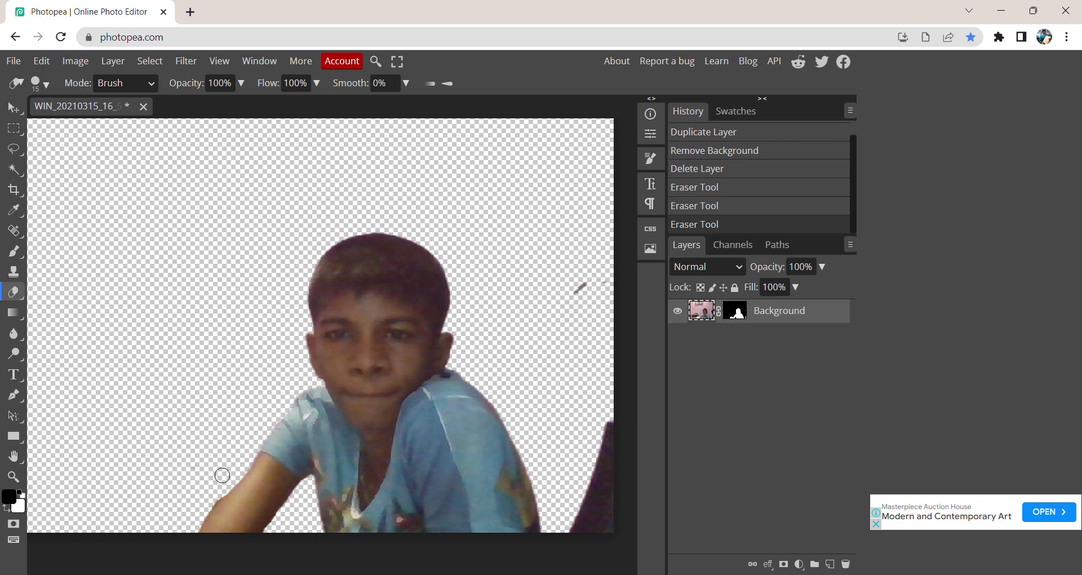
{"action": "left_click_drag", "start_coordinate": [580, 283], "coordinate": [566, 269]}
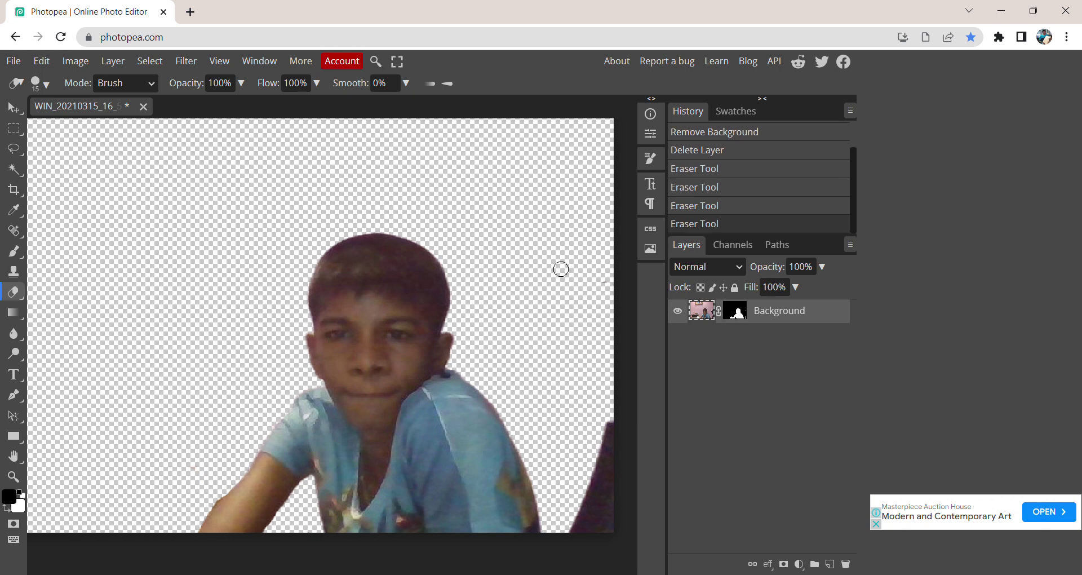
{"action": "mouse_move", "coordinate": [601, 413]}
{"action": "left_mouse_down"}
{"action": "mouse_move", "coordinate": [610, 477]}
{"action": "mouse_move", "coordinate": [614, 469]}
{"action": "mouse_move", "coordinate": [598, 454]}
{"action": "mouse_move", "coordinate": [575, 530]}
{"action": "mouse_move", "coordinate": [602, 415]}
{"action": "mouse_move", "coordinate": [613, 447]}
{"action": "mouse_move", "coordinate": [623, 374]}
{"action": "left_mouse_up"}
Step: Duplicate the cut-out layer and sharpen the copy using Unsharp Mask with amount 77% and radius about 3.3 px
{"action": "right_click", "coordinate": [765, 315]}
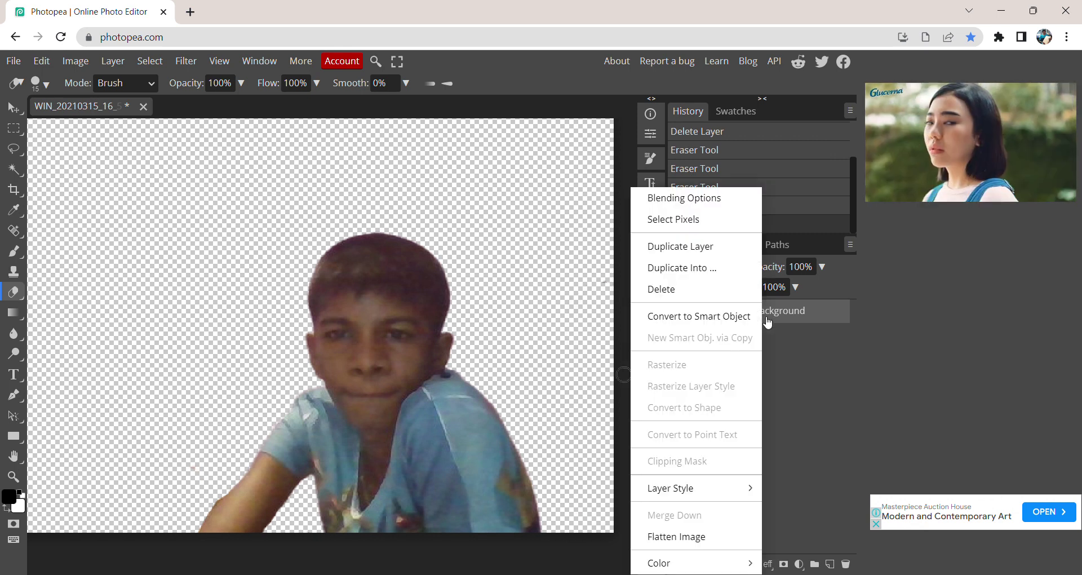
{"action": "left_click", "coordinate": [699, 247]}
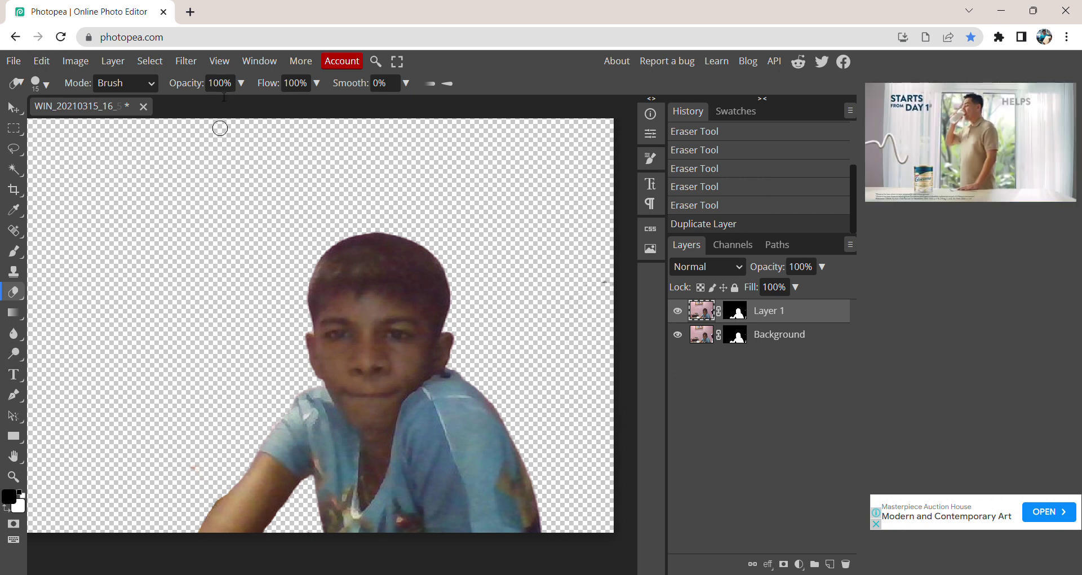
{"action": "left_click", "coordinate": [191, 63]}
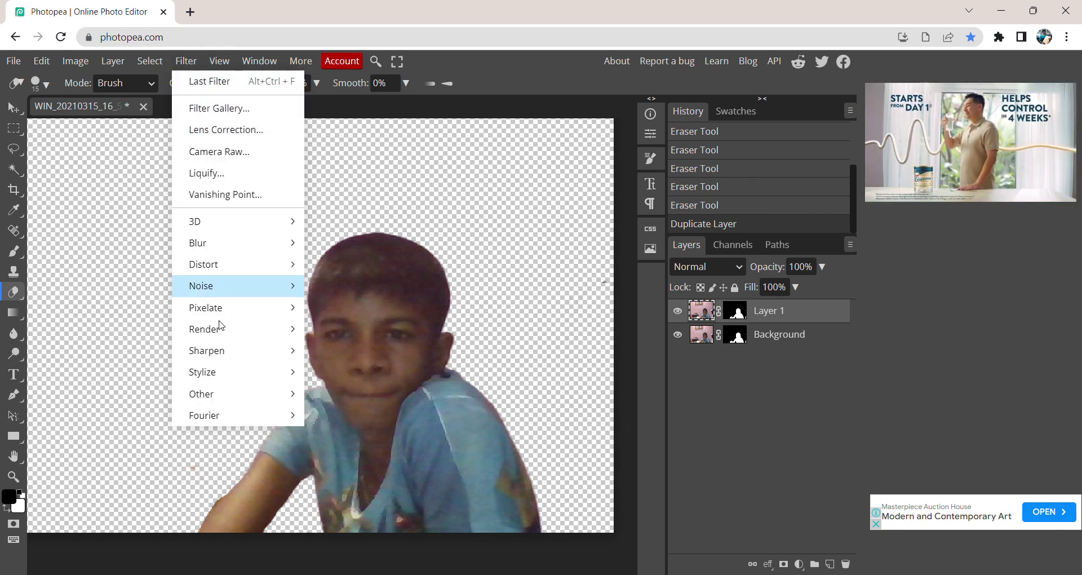
{"action": "mouse_move", "coordinate": [271, 351]}
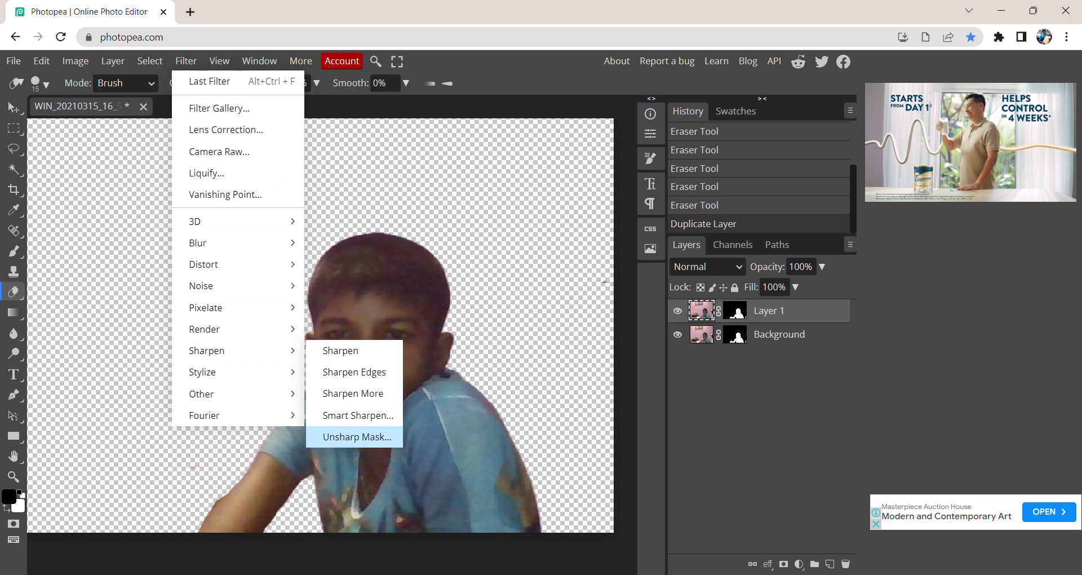
{"action": "left_click", "coordinate": [338, 437]}
{"action": "left_click_drag", "start_coordinate": [268, 216], "coordinate": [199, 218]}
{"action": "mouse_move", "coordinate": [159, 258]}
{"action": "left_mouse_down"}
{"action": "mouse_move", "coordinate": [134, 258]}
{"action": "mouse_move", "coordinate": [173, 259]}
{"action": "mouse_move", "coordinate": [158, 259]}
{"action": "left_mouse_up"}
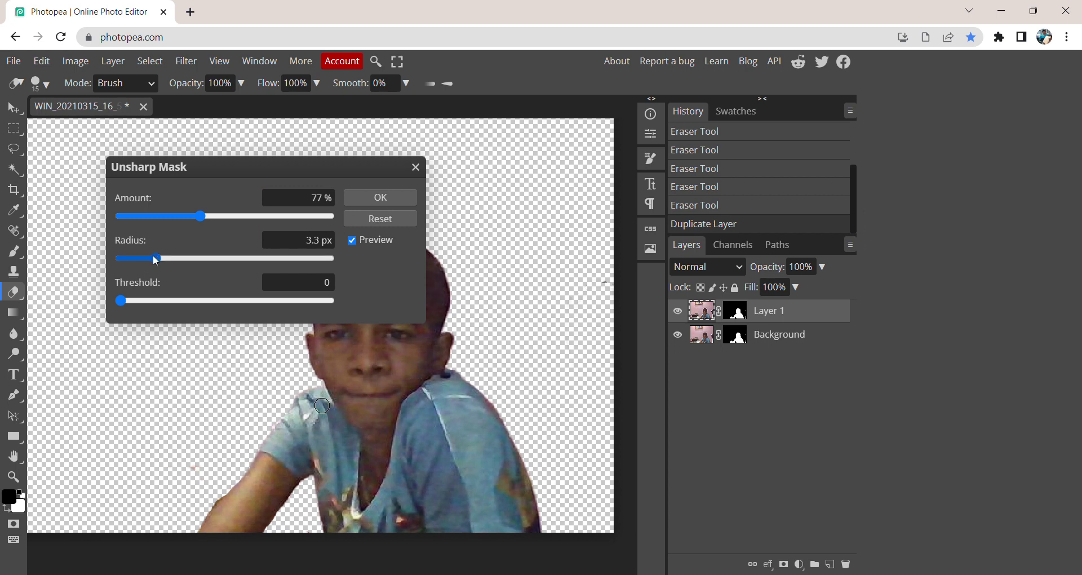
{"action": "left_click", "coordinate": [350, 197]}
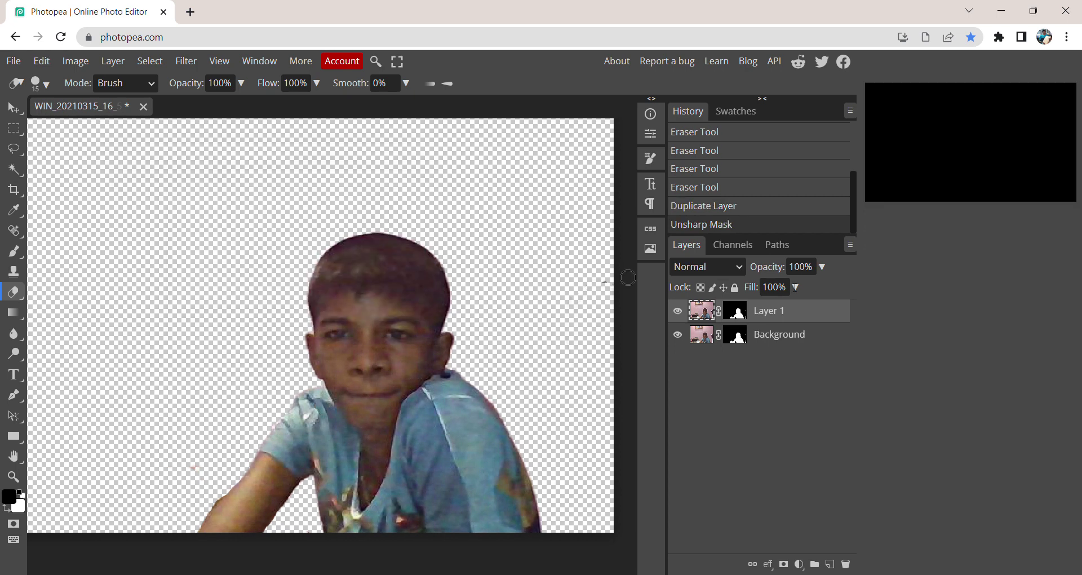
Step: Duplicate the sharpened Layer 1 and smudge the boy's ear area on the new copy with the Smudge Tool
{"action": "right_click", "coordinate": [801, 316]}
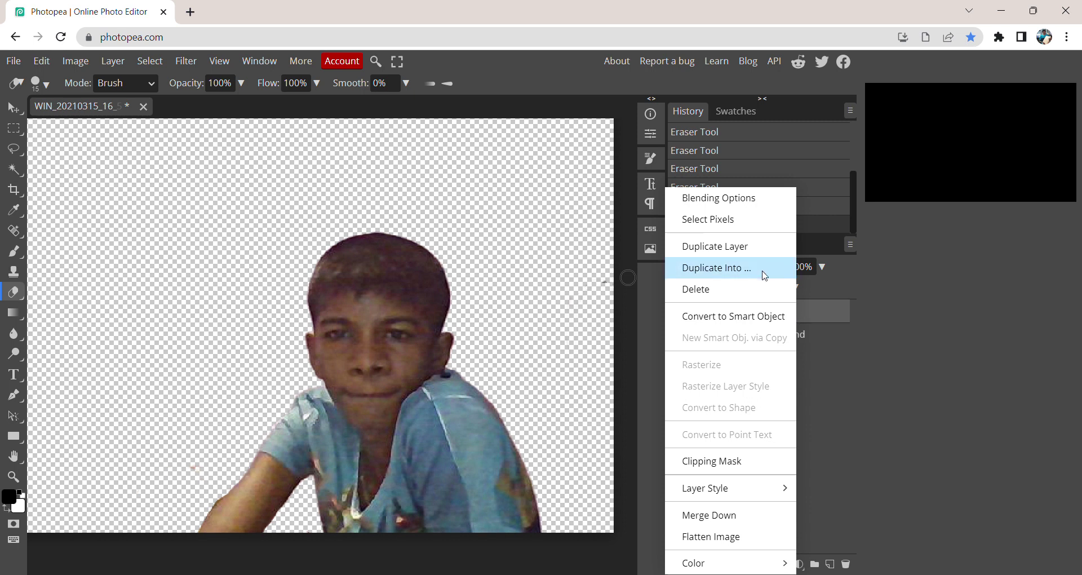
{"action": "left_click", "coordinate": [755, 244]}
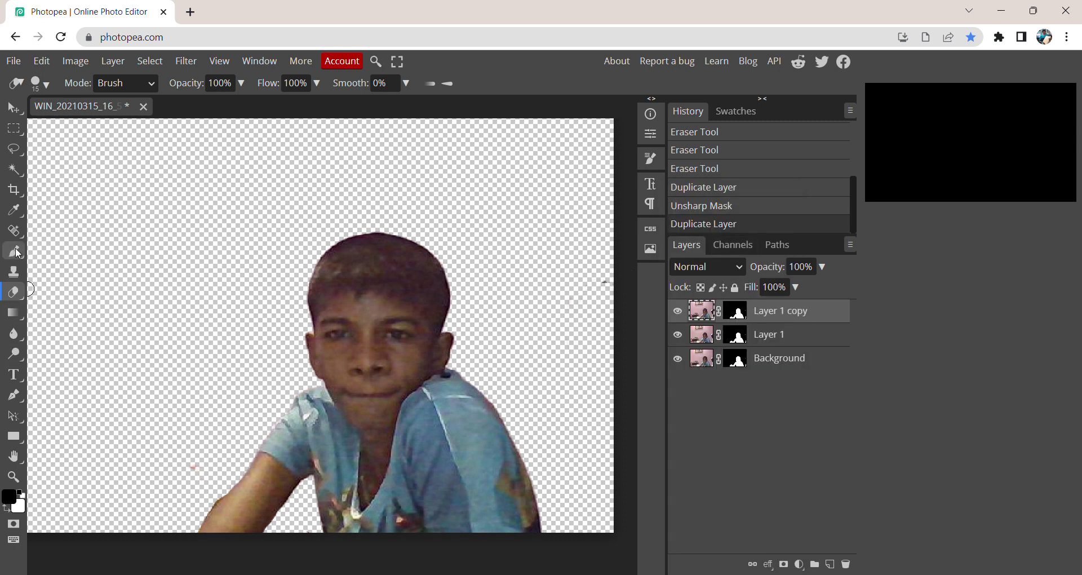
{"action": "left_click", "coordinate": [25, 313]}
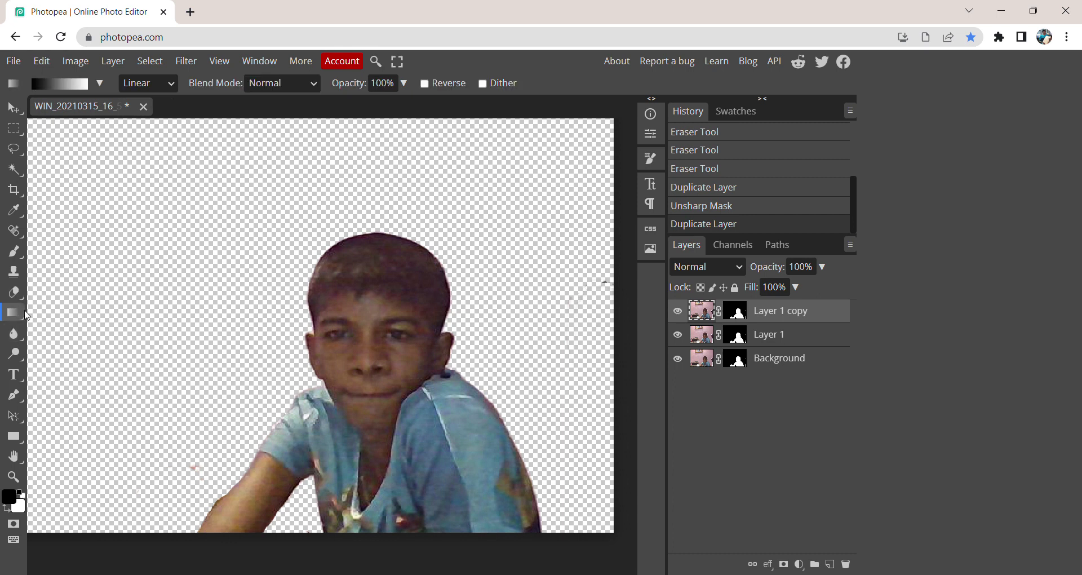
{"action": "left_click", "coordinate": [21, 338]}
{"action": "left_click", "coordinate": [19, 336]}
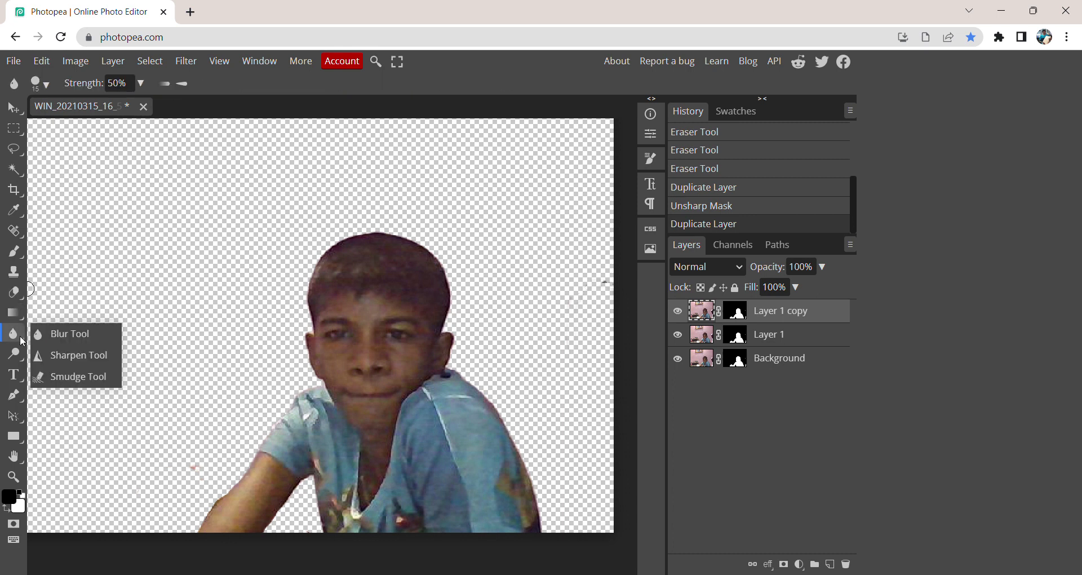
{"action": "left_click", "coordinate": [53, 372]}
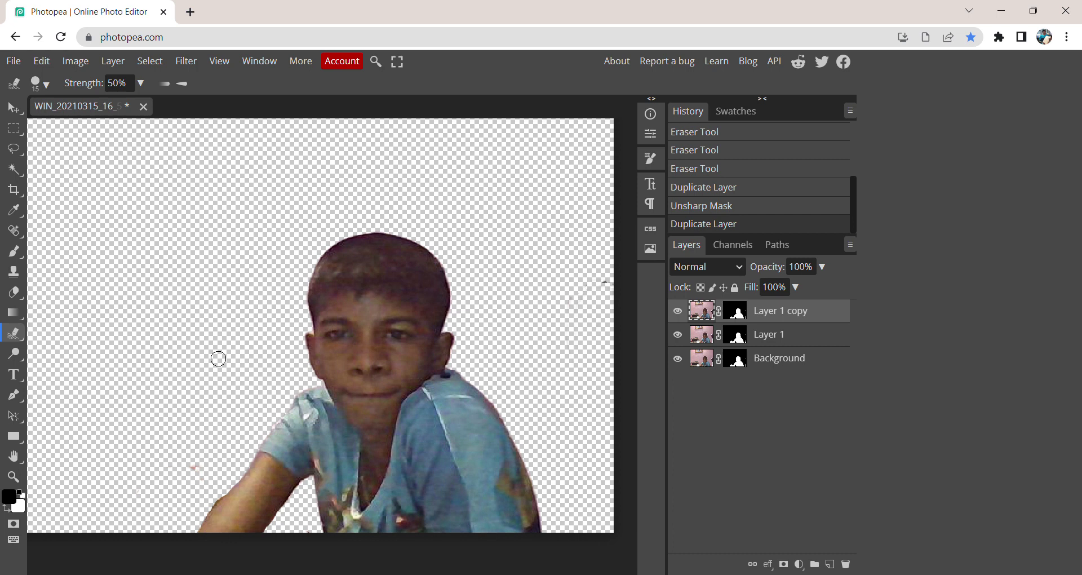
{"action": "scroll", "coordinate": [308, 352], "scroll_direction": "up", "scroll_amount": 3}
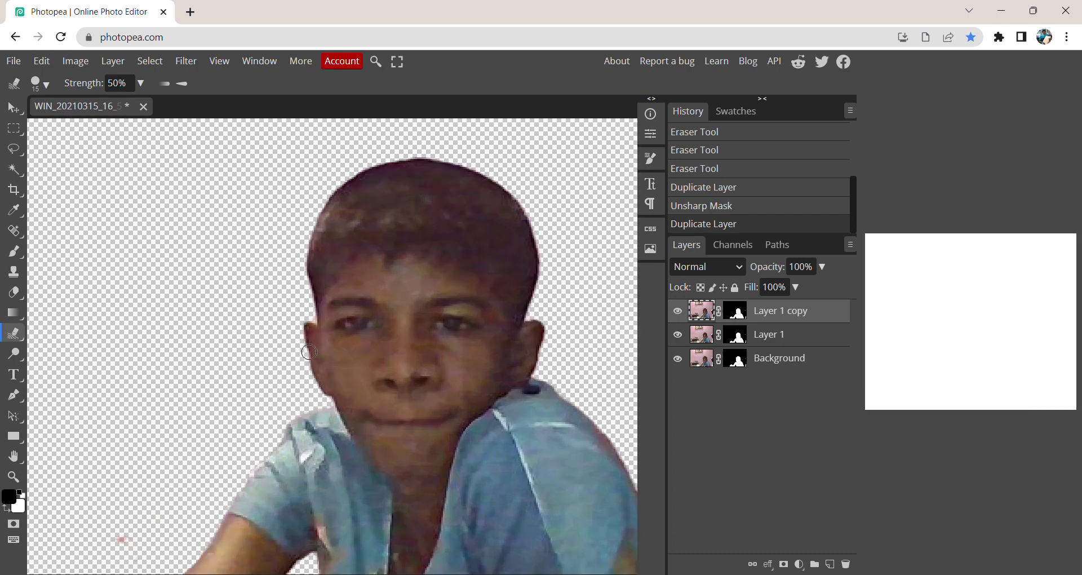
{"action": "mouse_move", "coordinate": [329, 355]}
{"action": "left_mouse_down"}
{"action": "mouse_move", "coordinate": [320, 334]}
{"action": "mouse_move", "coordinate": [331, 388]}
{"action": "mouse_move", "coordinate": [307, 338]}
{"action": "left_mouse_up"}
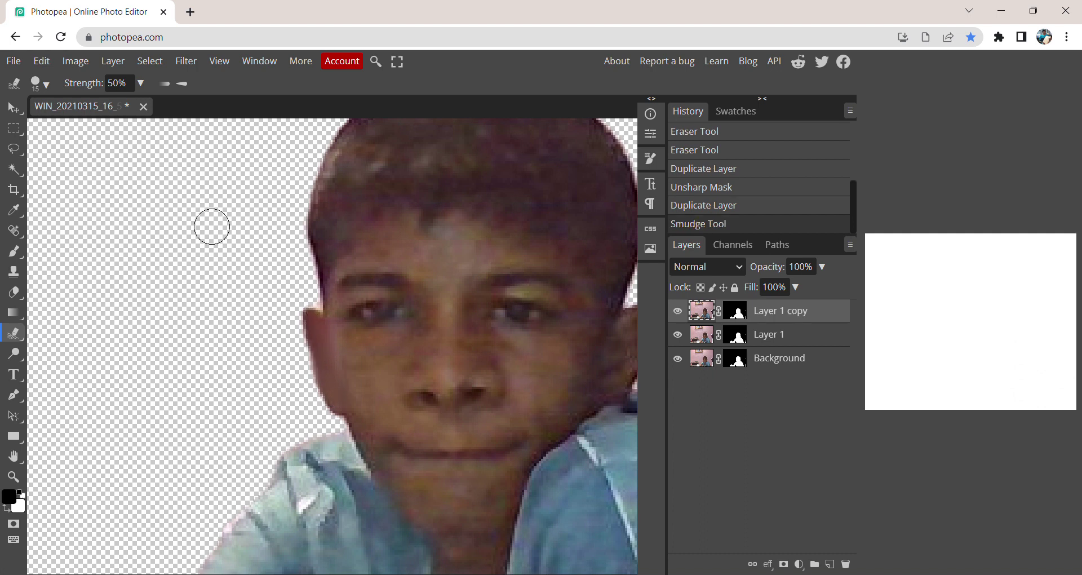
Step: Reduce the Smudge Tool brush to 5 px and smooth the skin around the eye, forehead, cheek and jaw
{"action": "left_click", "coordinate": [37, 81]}
{"action": "left_click", "coordinate": [107, 123]}
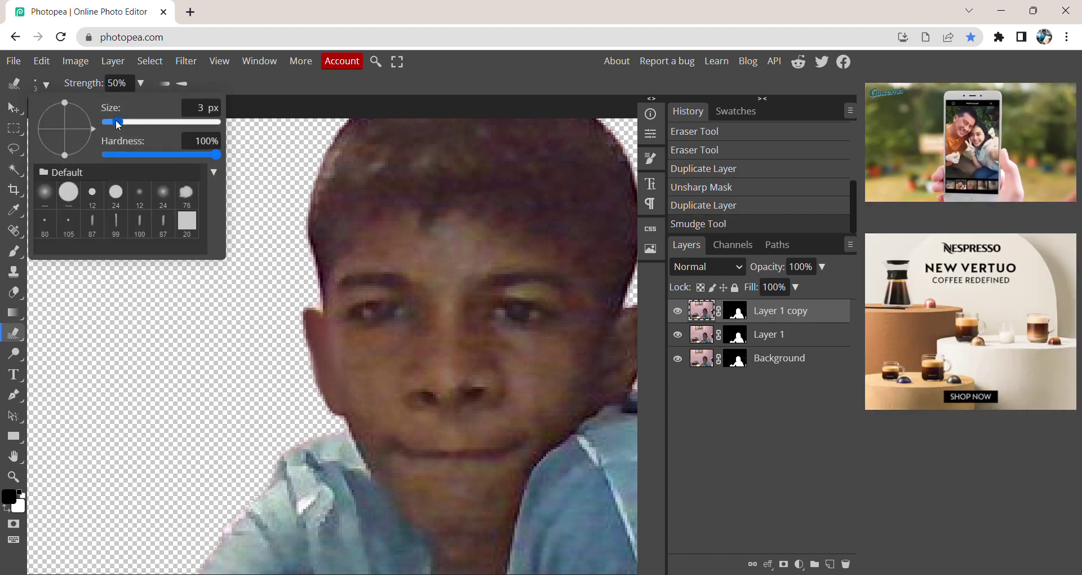
{"action": "left_click", "coordinate": [124, 122]}
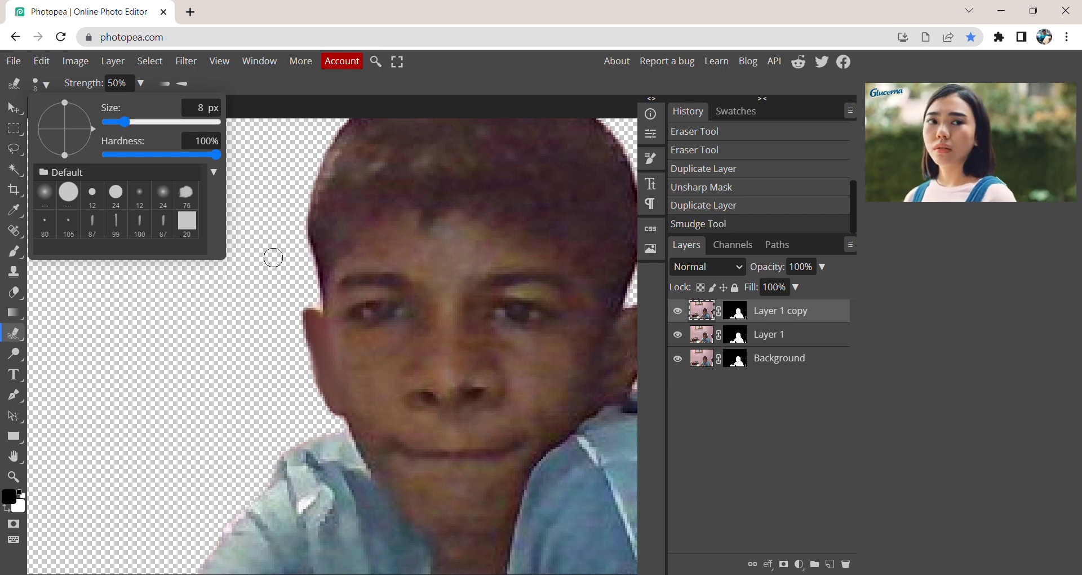
{"action": "left_click", "coordinate": [128, 122]}
{"action": "left_click_drag", "start_coordinate": [128, 123], "coordinate": [121, 122]}
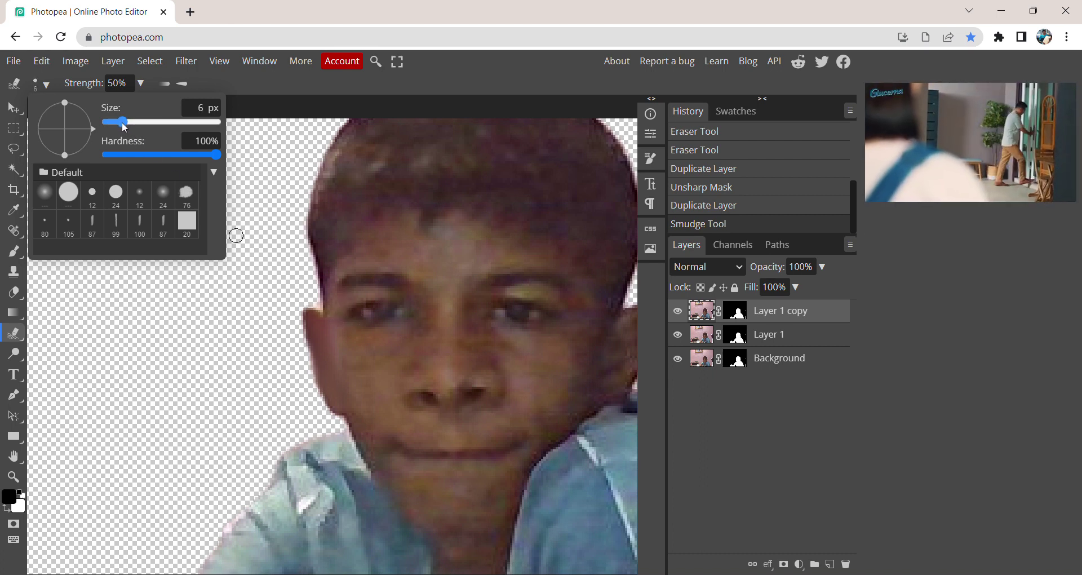
{"action": "left_click", "coordinate": [340, 301]}
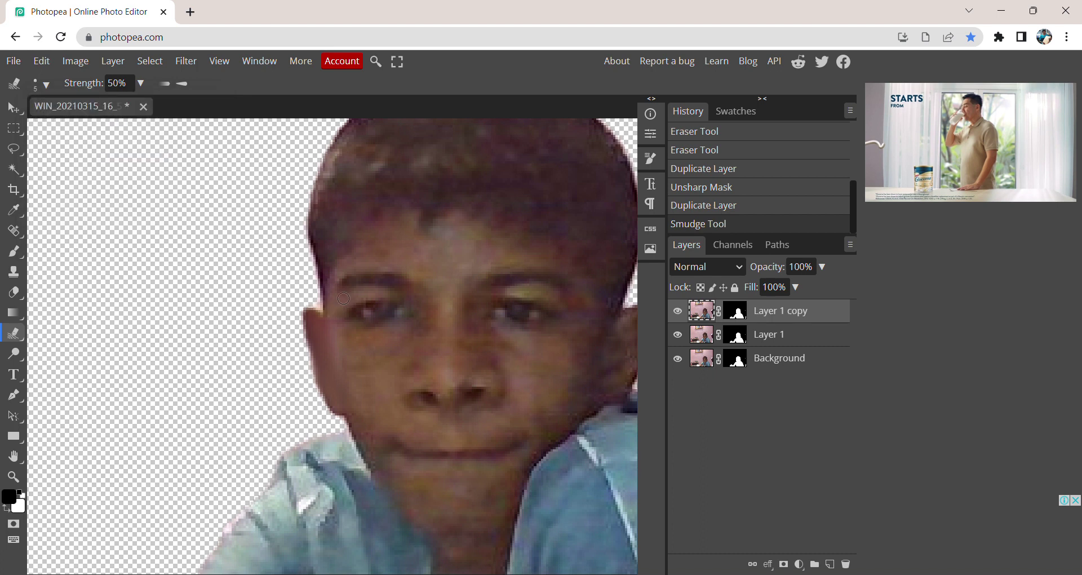
{"action": "left_click_drag", "start_coordinate": [350, 299], "coordinate": [379, 297]}
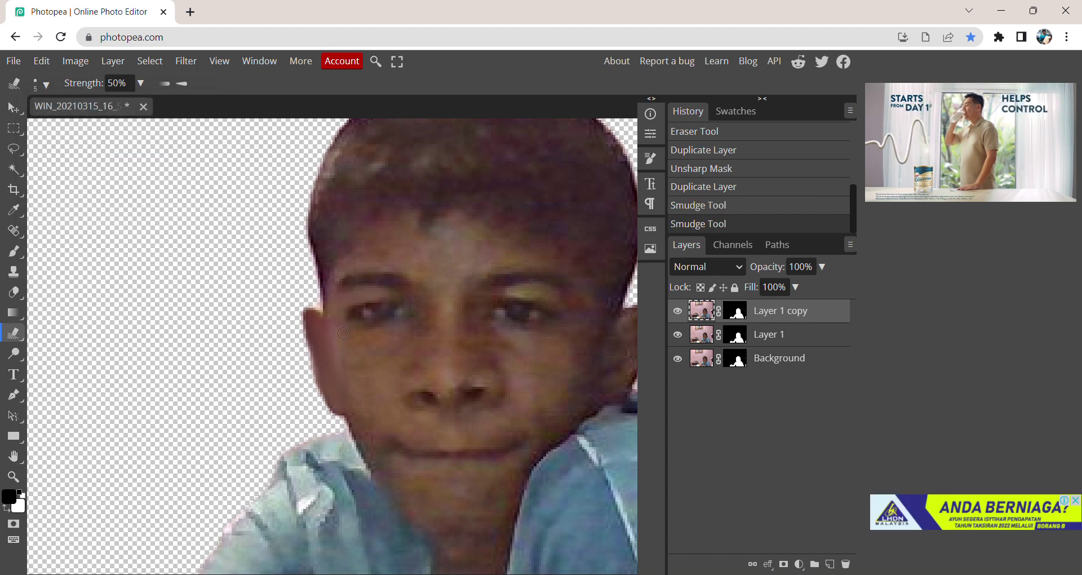
{"action": "left_click_drag", "start_coordinate": [341, 359], "coordinate": [344, 338]}
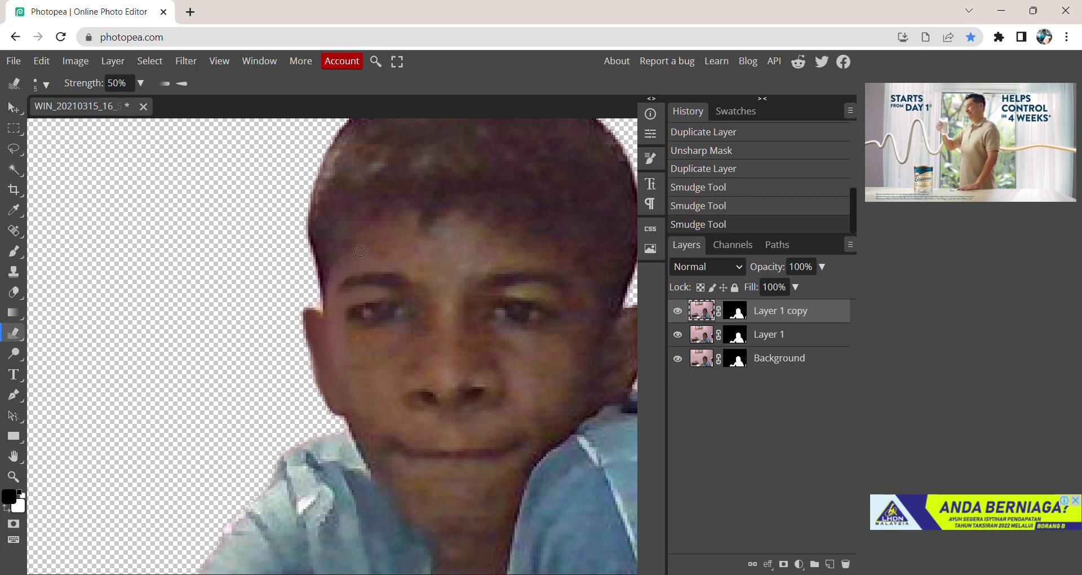
{"action": "left_click_drag", "start_coordinate": [381, 243], "coordinate": [369, 236]}
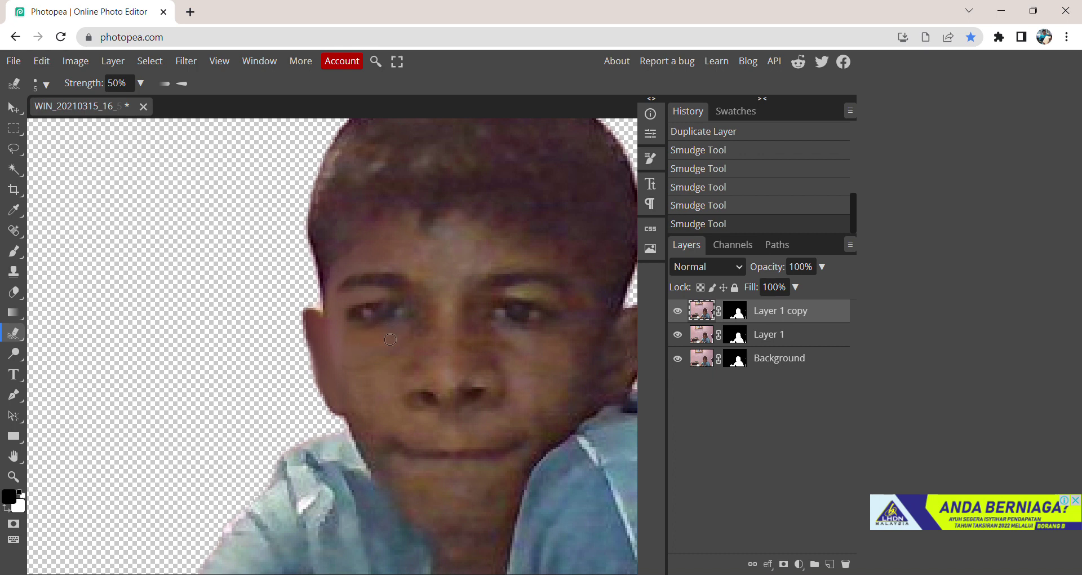
{"action": "mouse_move", "coordinate": [398, 330]}
{"action": "left_mouse_down"}
{"action": "mouse_move", "coordinate": [405, 342]}
{"action": "mouse_move", "coordinate": [364, 374]}
{"action": "left_mouse_up"}
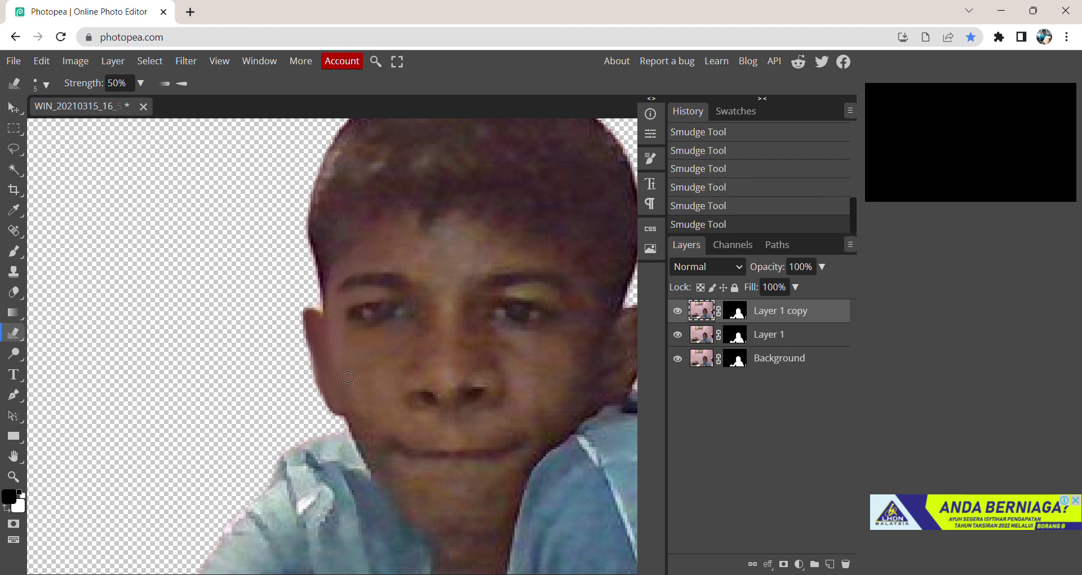
{"action": "left_click_drag", "start_coordinate": [354, 403], "coordinate": [354, 414]}
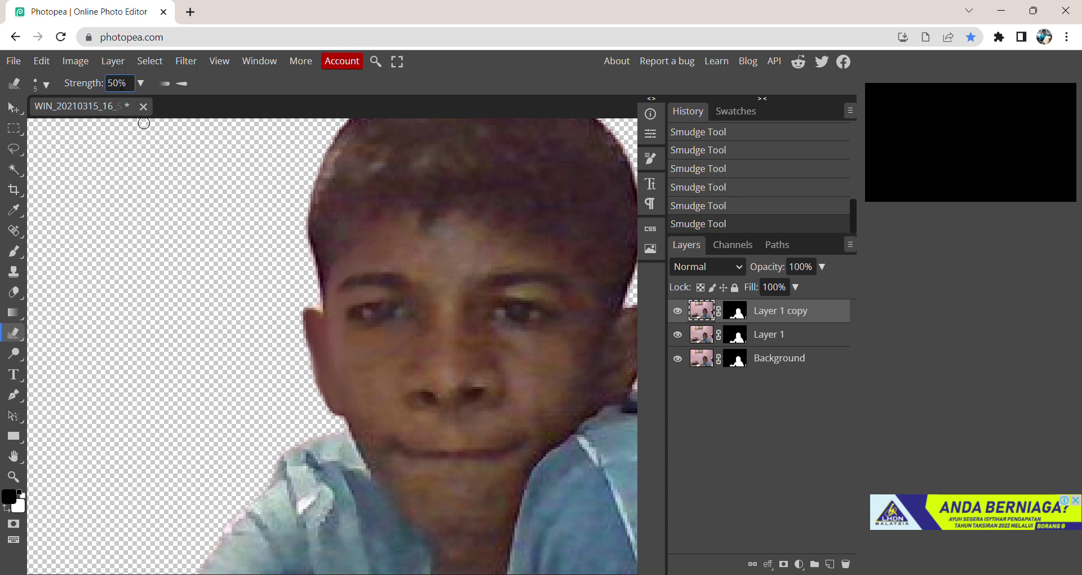
Step: Set the Smudge Tool strength to 28% and smooth the skin on the boy's cheeks, around the nose and around the mouth
{"action": "type", "text": "28"}
{"action": "key", "text": "Return"}
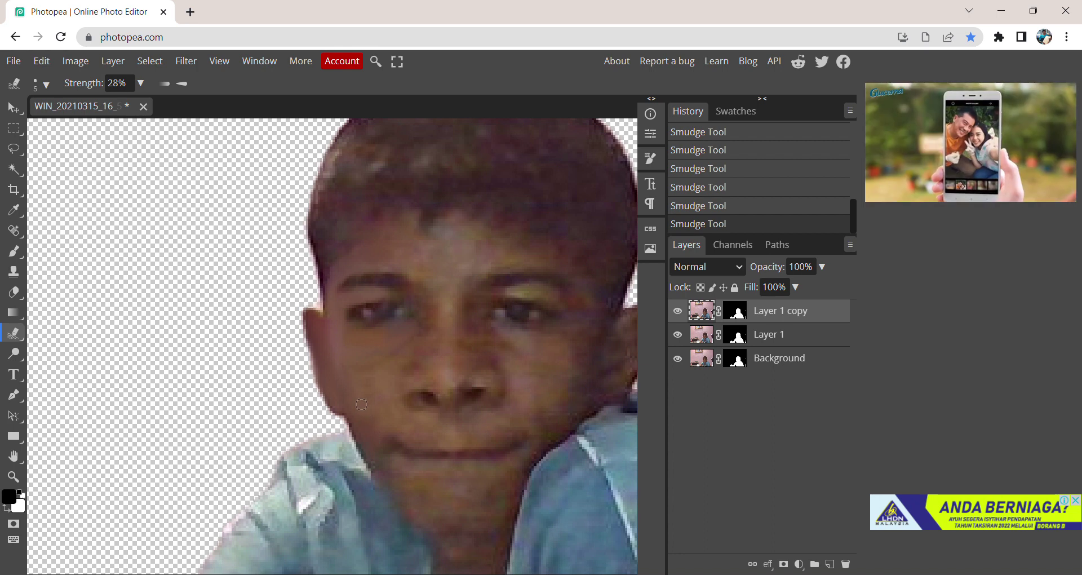
{"action": "left_click_drag", "start_coordinate": [376, 376], "coordinate": [405, 352]}
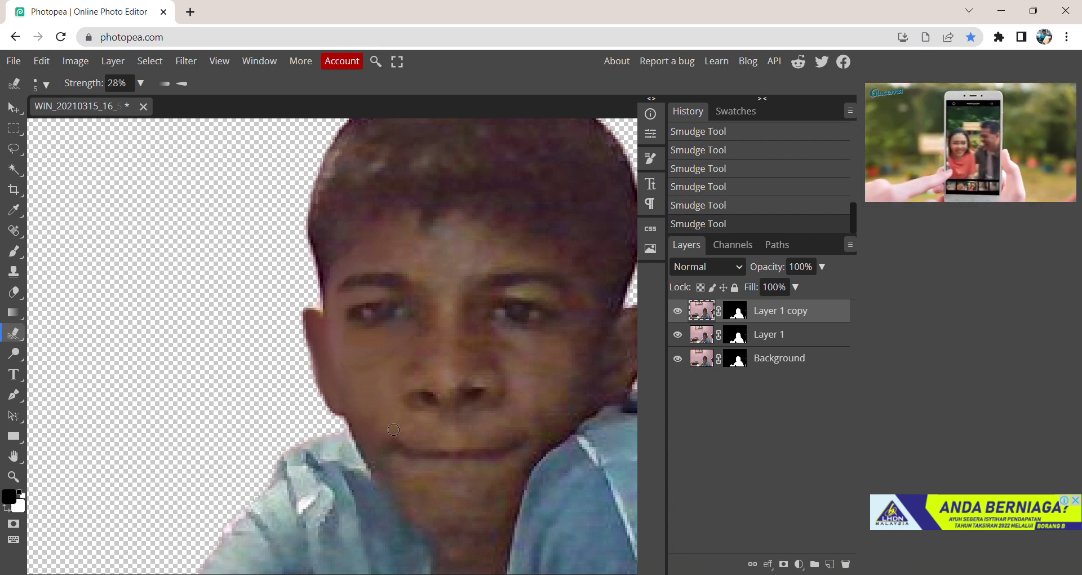
{"action": "mouse_move", "coordinate": [440, 424]}
{"action": "left_mouse_down"}
{"action": "mouse_move", "coordinate": [417, 425]}
{"action": "mouse_move", "coordinate": [445, 445]}
{"action": "mouse_move", "coordinate": [467, 420]}
{"action": "left_mouse_up"}
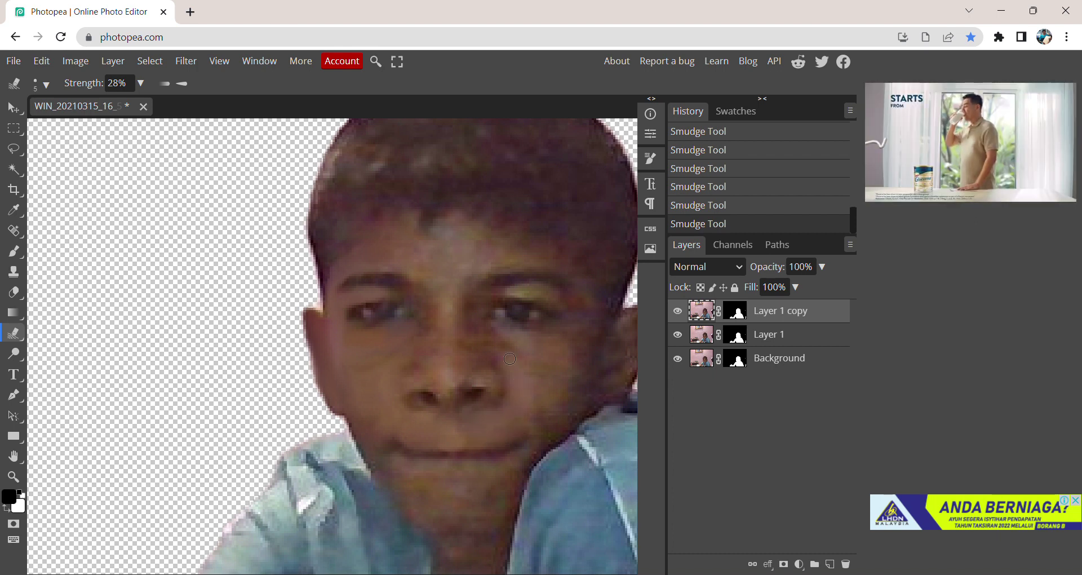
{"action": "left_click_drag", "start_coordinate": [485, 345], "coordinate": [519, 386]}
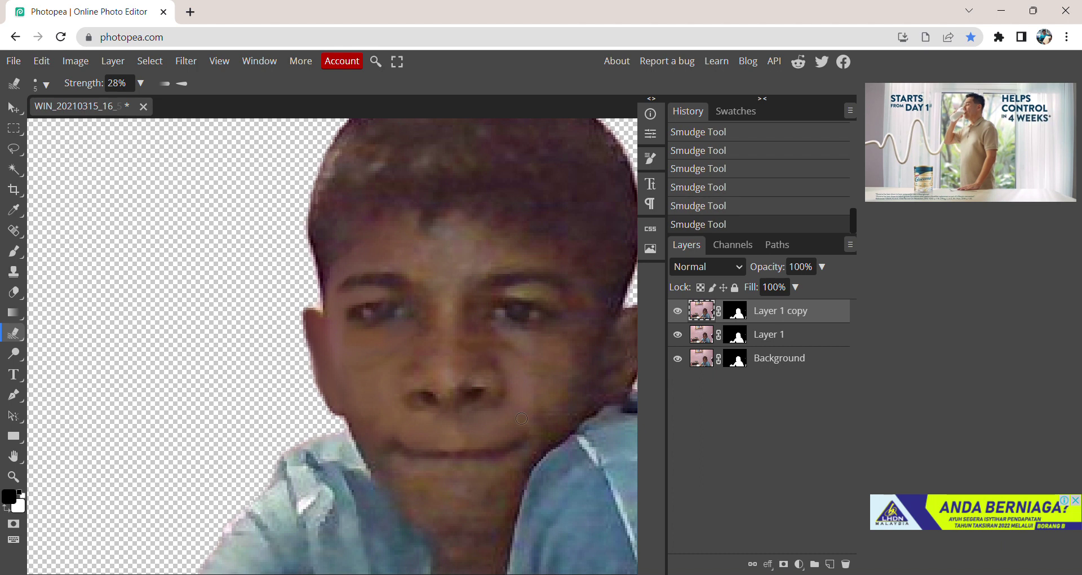
{"action": "left_click_drag", "start_coordinate": [486, 459], "coordinate": [459, 471]}
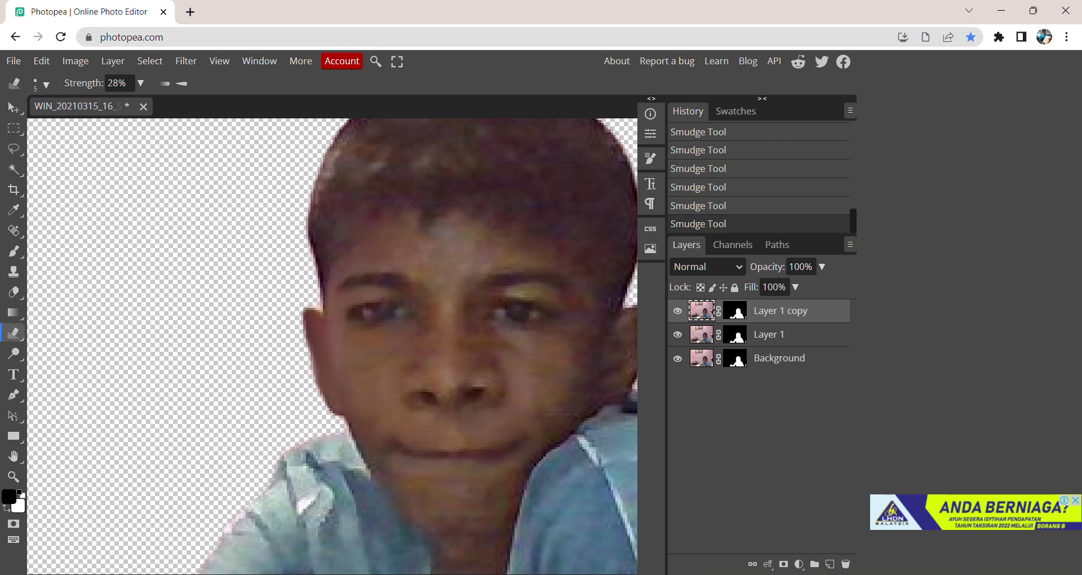
{"action": "left_click_drag", "start_coordinate": [398, 456], "coordinate": [409, 454]}
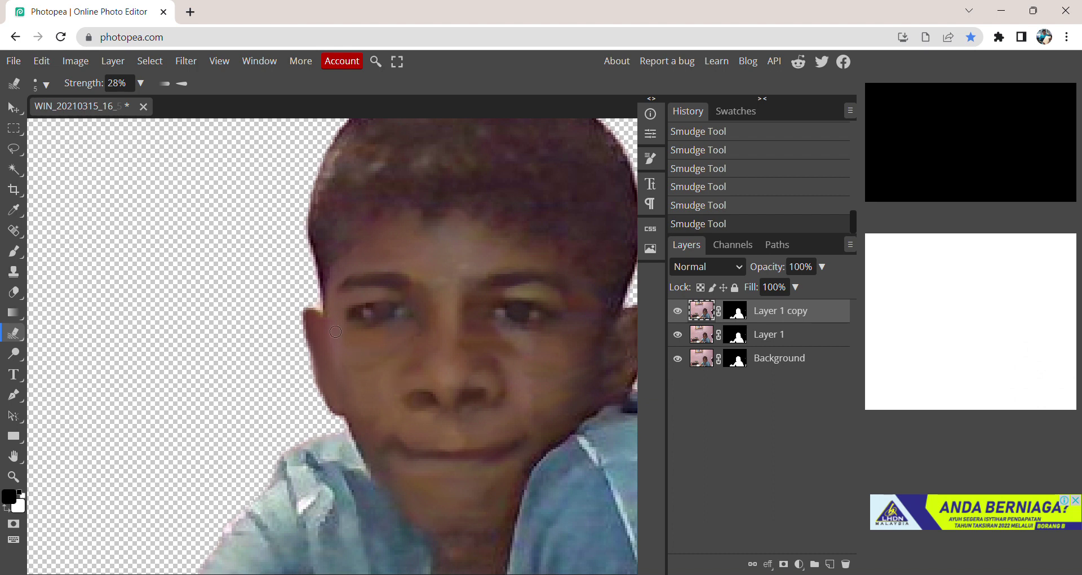
Step: Enlarge the Smudge Tool brush to 17 px and smooth the boy's hair from the crown down to the hairline
{"action": "left_click", "coordinate": [13, 455]}
{"action": "left_click_drag", "start_coordinate": [456, 422], "coordinate": [334, 373]}
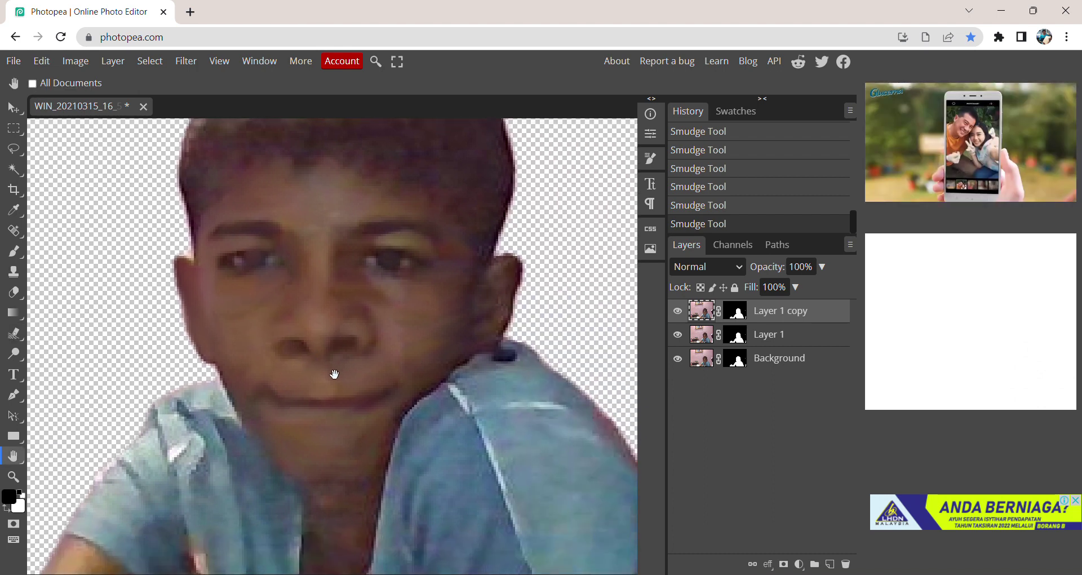
{"action": "left_click", "coordinate": [18, 334]}
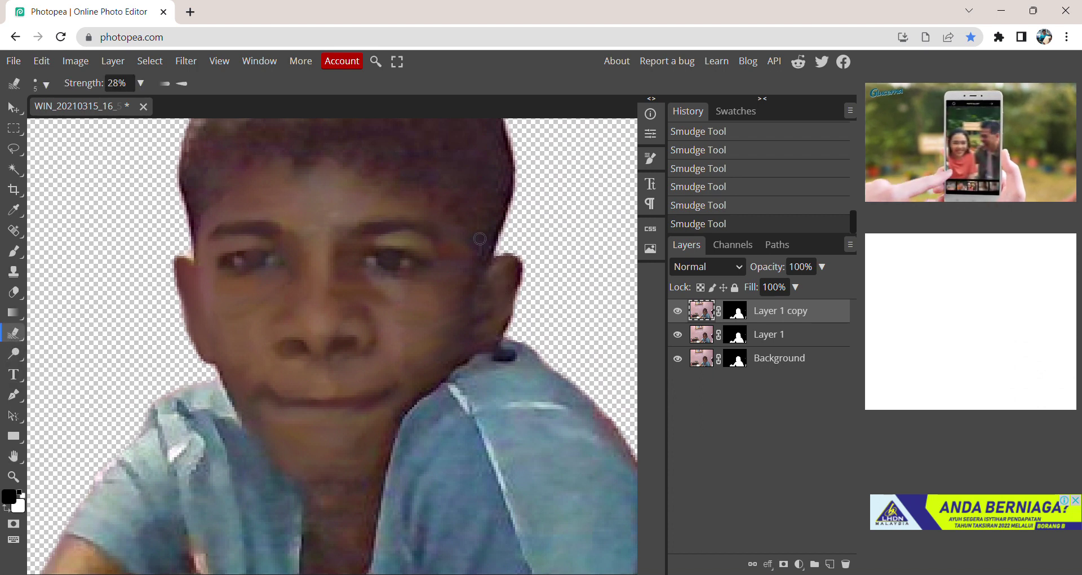
{"action": "left_click", "coordinate": [14, 455]}
{"action": "left_click_drag", "start_coordinate": [100, 383], "coordinate": [152, 499]}
{"action": "left_click", "coordinate": [13, 335]}
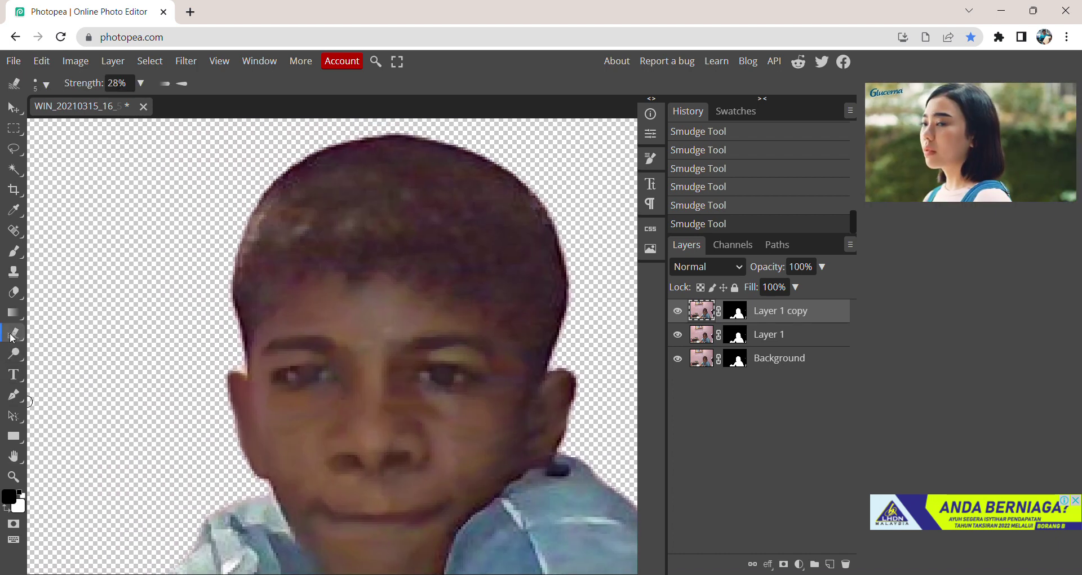
{"action": "left_click", "coordinate": [38, 82]}
{"action": "left_click", "coordinate": [130, 123]}
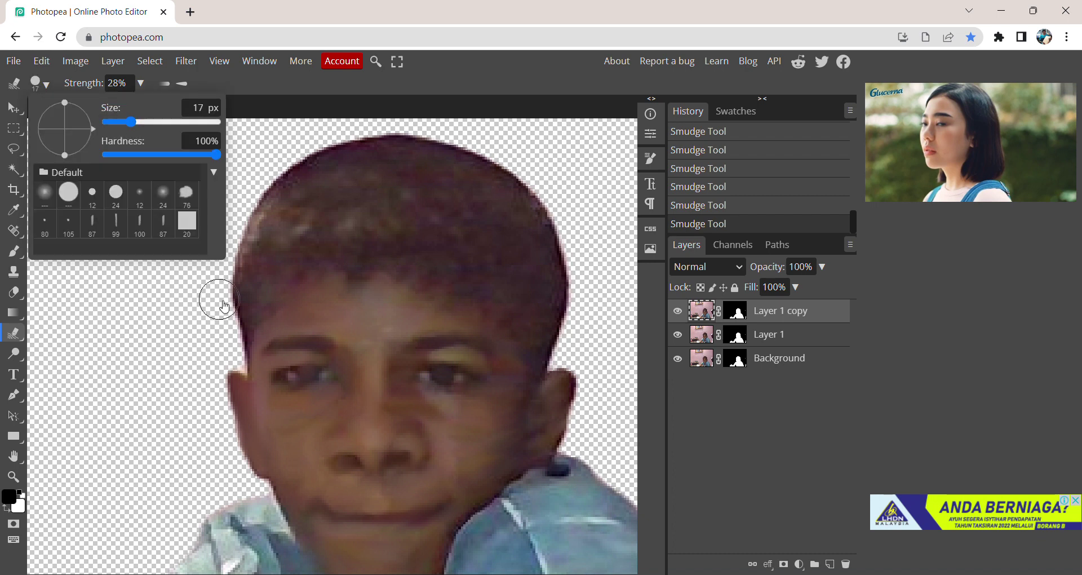
{"action": "left_click", "coordinate": [228, 307]}
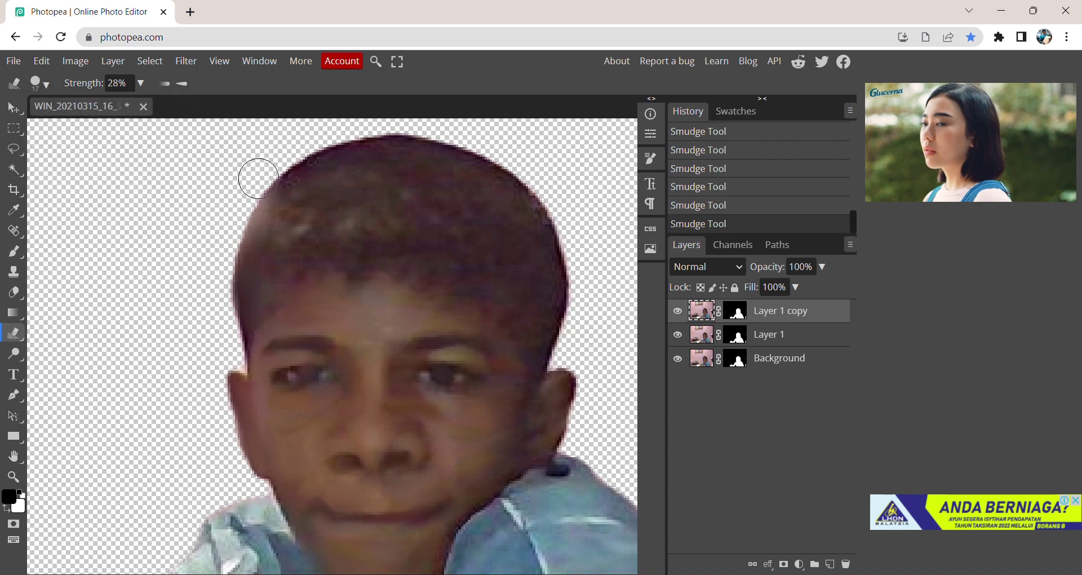
{"action": "mouse_move", "coordinate": [260, 211]}
{"action": "left_mouse_down"}
{"action": "mouse_move", "coordinate": [266, 263]}
{"action": "mouse_move", "coordinate": [222, 216]}
{"action": "mouse_move", "coordinate": [282, 235]}
{"action": "mouse_move", "coordinate": [247, 168]}
{"action": "mouse_move", "coordinate": [271, 233]}
{"action": "left_mouse_up"}
{"action": "mouse_move", "coordinate": [275, 270]}
{"action": "left_mouse_down"}
{"action": "mouse_move", "coordinate": [299, 244]}
{"action": "mouse_move", "coordinate": [330, 268]}
{"action": "mouse_move", "coordinate": [366, 250]}
{"action": "mouse_move", "coordinate": [381, 261]}
{"action": "mouse_move", "coordinate": [359, 288]}
{"action": "mouse_move", "coordinate": [363, 270]}
{"action": "mouse_move", "coordinate": [403, 259]}
{"action": "mouse_move", "coordinate": [430, 294]}
{"action": "mouse_move", "coordinate": [500, 291]}
{"action": "mouse_move", "coordinate": [526, 334]}
{"action": "mouse_move", "coordinate": [544, 261]}
{"action": "mouse_move", "coordinate": [523, 209]}
{"action": "mouse_move", "coordinate": [519, 254]}
{"action": "mouse_move", "coordinate": [445, 243]}
{"action": "mouse_move", "coordinate": [451, 215]}
{"action": "mouse_move", "coordinate": [496, 180]}
{"action": "mouse_move", "coordinate": [438, 158]}
{"action": "mouse_move", "coordinate": [449, 191]}
{"action": "mouse_move", "coordinate": [414, 130]}
{"action": "mouse_move", "coordinate": [447, 201]}
{"action": "mouse_move", "coordinate": [351, 188]}
{"action": "mouse_move", "coordinate": [421, 214]}
{"action": "mouse_move", "coordinate": [373, 232]}
{"action": "mouse_move", "coordinate": [367, 196]}
{"action": "mouse_move", "coordinate": [366, 219]}
{"action": "mouse_move", "coordinate": [328, 181]}
{"action": "mouse_move", "coordinate": [318, 227]}
{"action": "mouse_move", "coordinate": [321, 188]}
{"action": "mouse_move", "coordinate": [282, 214]}
{"action": "mouse_move", "coordinate": [259, 159]}
{"action": "mouse_move", "coordinate": [388, 183]}
{"action": "mouse_move", "coordinate": [360, 185]}
{"action": "mouse_move", "coordinate": [382, 170]}
{"action": "mouse_move", "coordinate": [415, 184]}
{"action": "mouse_move", "coordinate": [357, 151]}
{"action": "mouse_move", "coordinate": [402, 166]}
{"action": "mouse_move", "coordinate": [278, 149]}
{"action": "mouse_move", "coordinate": [564, 185]}
{"action": "mouse_move", "coordinate": [432, 192]}
{"action": "mouse_move", "coordinate": [248, 280]}
{"action": "left_mouse_up"}
Step: Smudge the skin of the boy's neck and chest and smooth the short sleeve and shoulder above his extended arm
{"action": "left_click", "coordinate": [14, 456]}
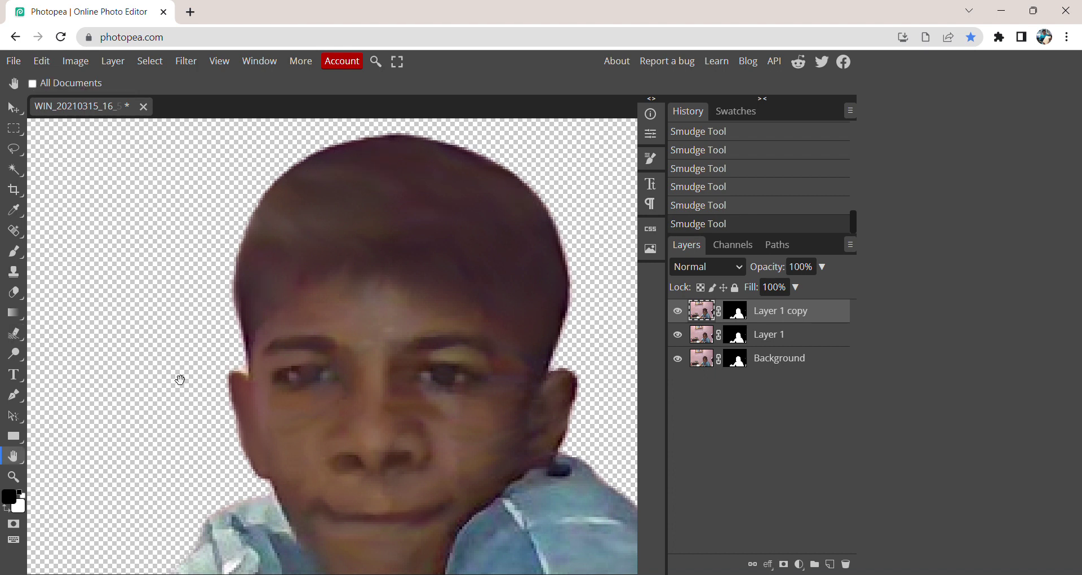
{"action": "scroll", "coordinate": [186, 386], "scroll_direction": "down", "scroll_amount": 3}
{"action": "scroll", "coordinate": [191, 388], "scroll_direction": "down", "scroll_amount": 2}
{"action": "left_click", "coordinate": [13, 333]}
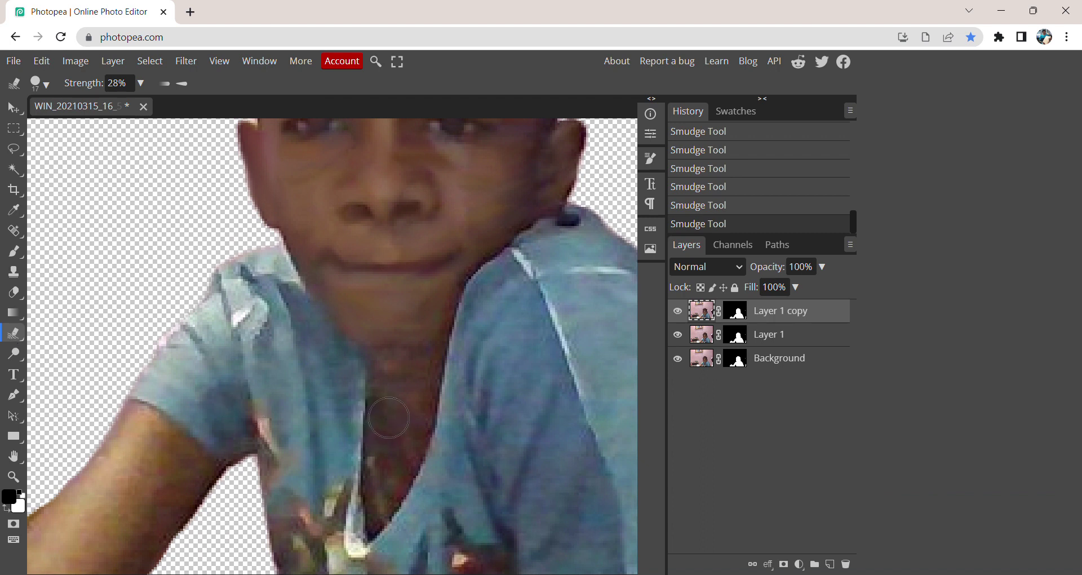
{"action": "mouse_move", "coordinate": [399, 443]}
{"action": "left_mouse_down"}
{"action": "mouse_move", "coordinate": [378, 499]}
{"action": "mouse_move", "coordinate": [383, 450]}
{"action": "mouse_move", "coordinate": [382, 468]}
{"action": "left_mouse_up"}
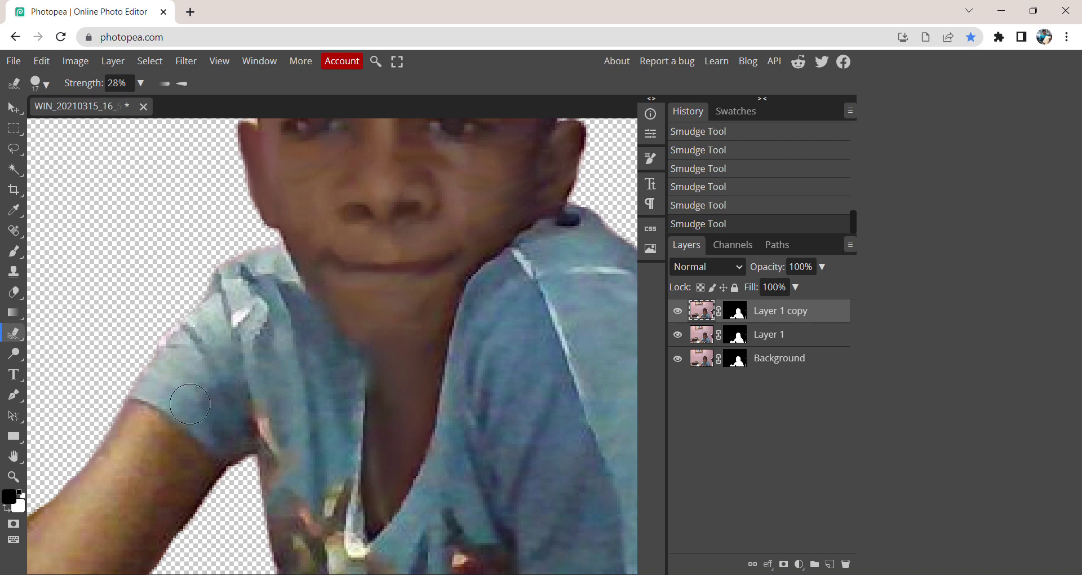
{"action": "mouse_move", "coordinate": [188, 396]}
{"action": "left_mouse_down"}
{"action": "mouse_move", "coordinate": [115, 367]}
{"action": "mouse_move", "coordinate": [218, 381]}
{"action": "mouse_move", "coordinate": [170, 341]}
{"action": "mouse_move", "coordinate": [207, 356]}
{"action": "mouse_move", "coordinate": [188, 285]}
{"action": "mouse_move", "coordinate": [218, 352]}
{"action": "mouse_move", "coordinate": [190, 286]}
{"action": "mouse_move", "coordinate": [262, 327]}
{"action": "mouse_move", "coordinate": [283, 359]}
{"action": "mouse_move", "coordinate": [271, 357]}
{"action": "mouse_move", "coordinate": [236, 257]}
{"action": "mouse_move", "coordinate": [261, 336]}
{"action": "mouse_move", "coordinate": [235, 243]}
{"action": "mouse_move", "coordinate": [303, 324]}
{"action": "mouse_move", "coordinate": [253, 243]}
{"action": "left_mouse_up"}
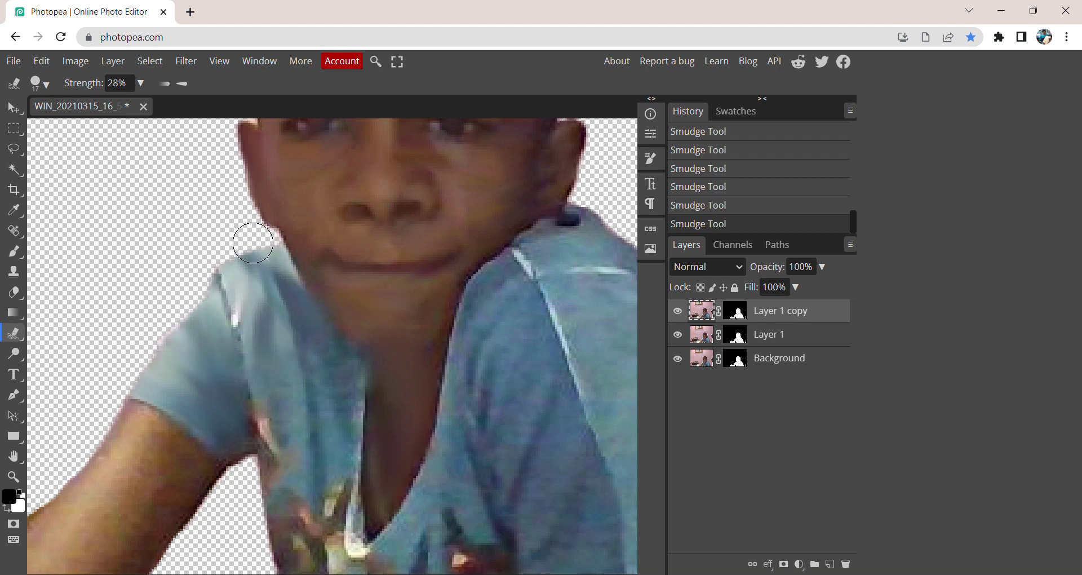
Step: Smudge the shirt front beside the extended arm, blending its printed pattern and folds along the open collar
{"action": "left_click", "coordinate": [14, 457]}
{"action": "scroll", "coordinate": [22, 329], "scroll_direction": "down", "scroll_amount": 4}
{"action": "left_click", "coordinate": [21, 328]}
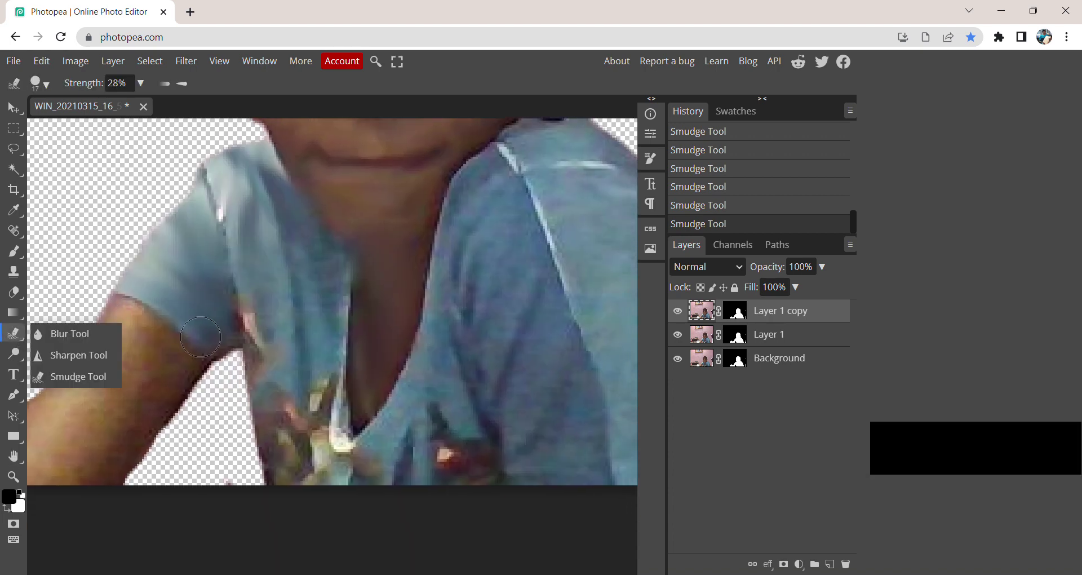
{"action": "left_click", "coordinate": [180, 347]}
{"action": "mouse_move", "coordinate": [266, 302]}
{"action": "left_mouse_down"}
{"action": "mouse_move", "coordinate": [266, 413]}
{"action": "mouse_move", "coordinate": [255, 314]}
{"action": "mouse_move", "coordinate": [274, 473]}
{"action": "mouse_move", "coordinate": [282, 388]}
{"action": "mouse_move", "coordinate": [299, 492]}
{"action": "mouse_move", "coordinate": [295, 412]}
{"action": "mouse_move", "coordinate": [296, 439]}
{"action": "left_mouse_up"}
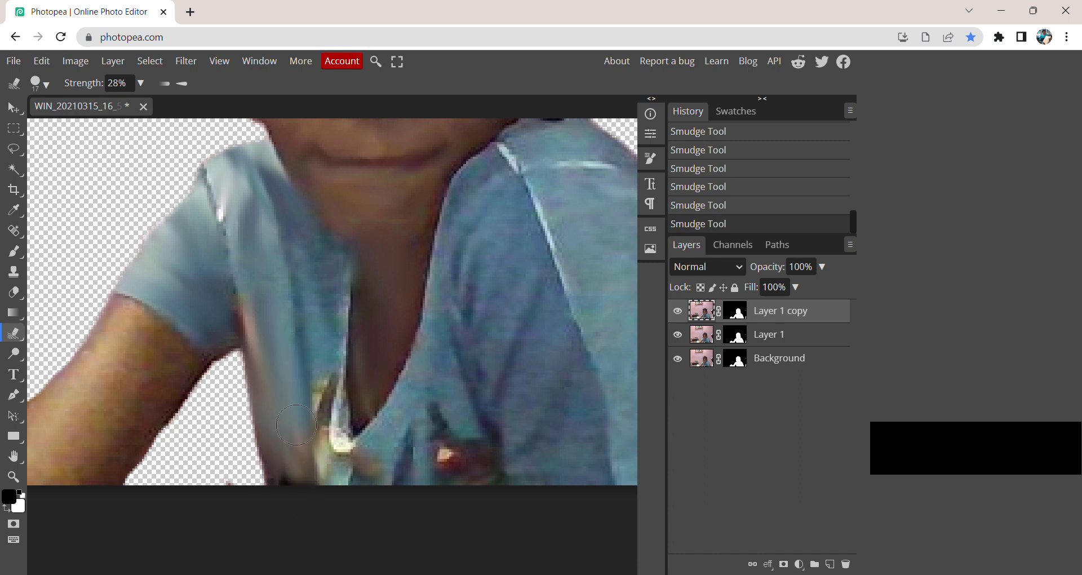
{"action": "mouse_move", "coordinate": [310, 348]}
{"action": "left_mouse_down"}
{"action": "mouse_move", "coordinate": [322, 397]}
{"action": "mouse_move", "coordinate": [320, 483]}
{"action": "left_mouse_up"}
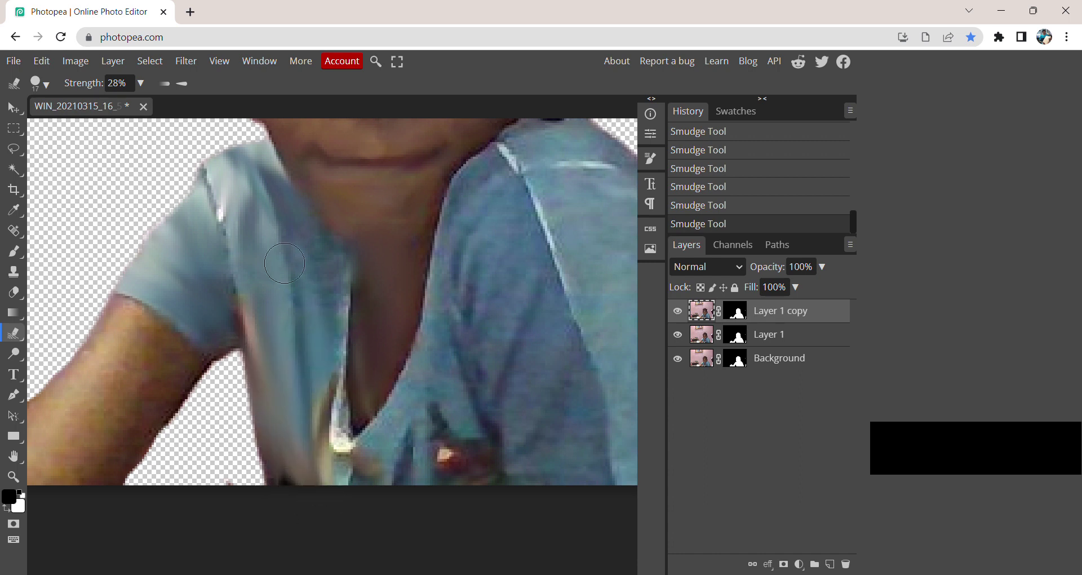
{"action": "mouse_move", "coordinate": [238, 305]}
{"action": "left_mouse_down"}
{"action": "mouse_move", "coordinate": [204, 171]}
{"action": "mouse_move", "coordinate": [203, 182]}
{"action": "mouse_move", "coordinate": [306, 288]}
{"action": "mouse_move", "coordinate": [327, 342]}
{"action": "mouse_move", "coordinate": [307, 230]}
{"action": "left_mouse_up"}
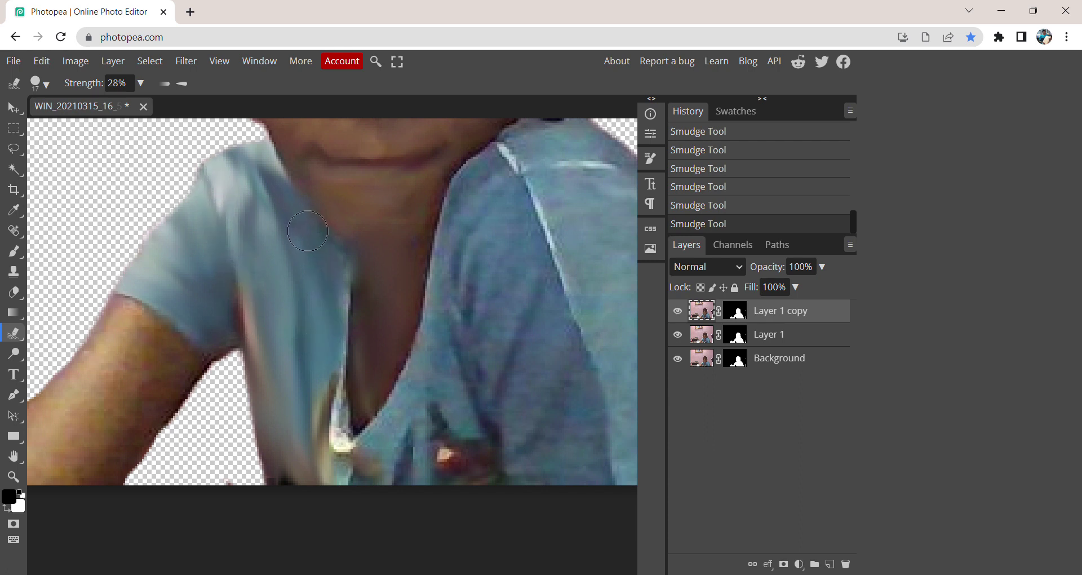
{"action": "mouse_move", "coordinate": [326, 264]}
{"action": "left_mouse_down"}
{"action": "mouse_move", "coordinate": [332, 460]}
{"action": "mouse_move", "coordinate": [315, 390]}
{"action": "left_mouse_up"}
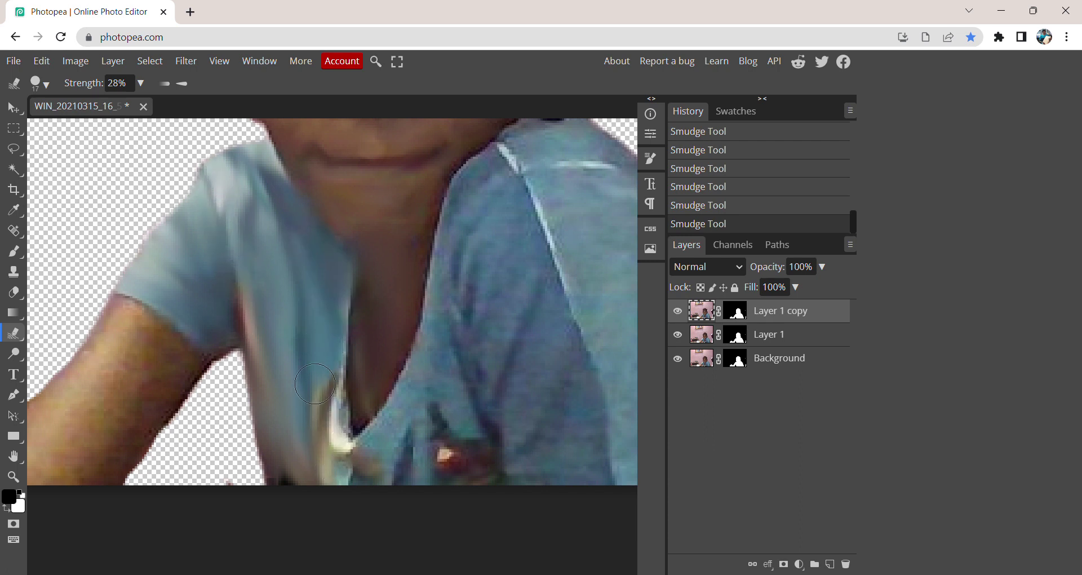
Step: Smooth the shirt along the V-neck and the dark blue section beside it, blending away the red print at the hem
{"action": "mouse_move", "coordinate": [336, 428]}
{"action": "left_mouse_down"}
{"action": "mouse_move", "coordinate": [361, 496]}
{"action": "mouse_move", "coordinate": [354, 473]}
{"action": "mouse_move", "coordinate": [397, 428]}
{"action": "mouse_move", "coordinate": [388, 440]}
{"action": "mouse_move", "coordinate": [427, 349]}
{"action": "left_mouse_up"}
{"action": "left_click_drag", "start_coordinate": [447, 268], "coordinate": [460, 221]}
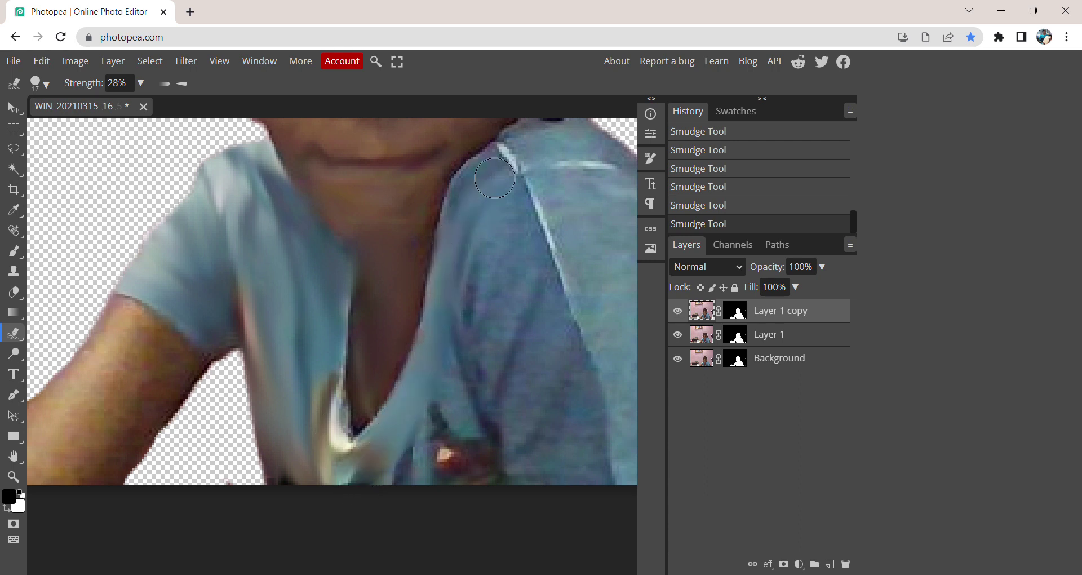
{"action": "mouse_move", "coordinate": [415, 483]}
{"action": "left_mouse_down"}
{"action": "mouse_move", "coordinate": [465, 472]}
{"action": "mouse_move", "coordinate": [449, 464]}
{"action": "mouse_move", "coordinate": [461, 427]}
{"action": "mouse_move", "coordinate": [436, 397]}
{"action": "mouse_move", "coordinate": [441, 364]}
{"action": "mouse_move", "coordinate": [474, 347]}
{"action": "mouse_move", "coordinate": [512, 494]}
{"action": "mouse_move", "coordinate": [516, 448]}
{"action": "mouse_move", "coordinate": [551, 431]}
{"action": "left_mouse_up"}
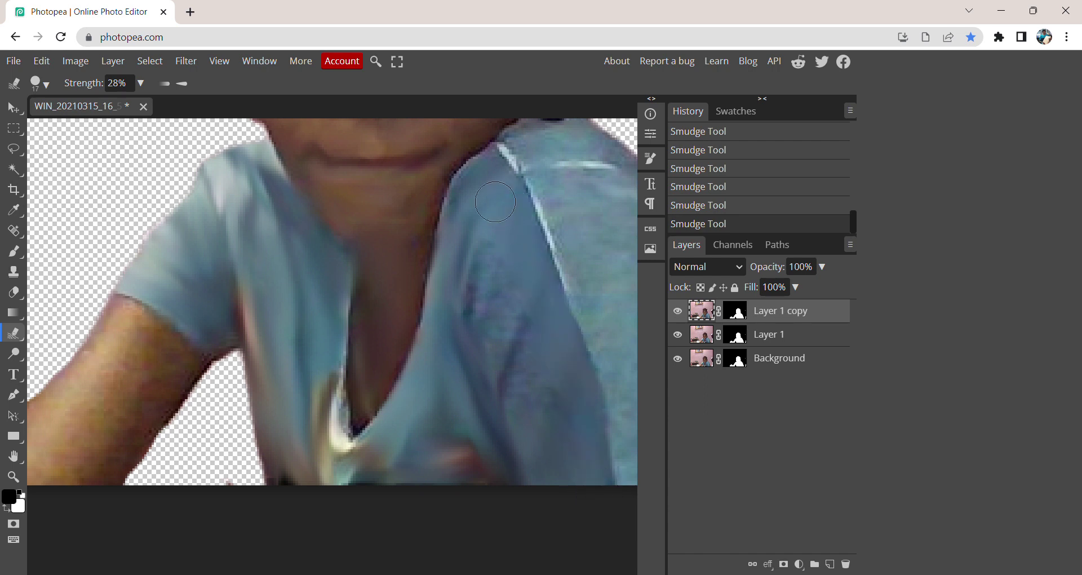
{"action": "mouse_move", "coordinate": [496, 288]}
{"action": "left_mouse_down"}
{"action": "mouse_move", "coordinate": [487, 315]}
{"action": "mouse_move", "coordinate": [510, 364]}
{"action": "left_mouse_up"}
{"action": "left_click_drag", "start_coordinate": [555, 427], "coordinate": [519, 421]}
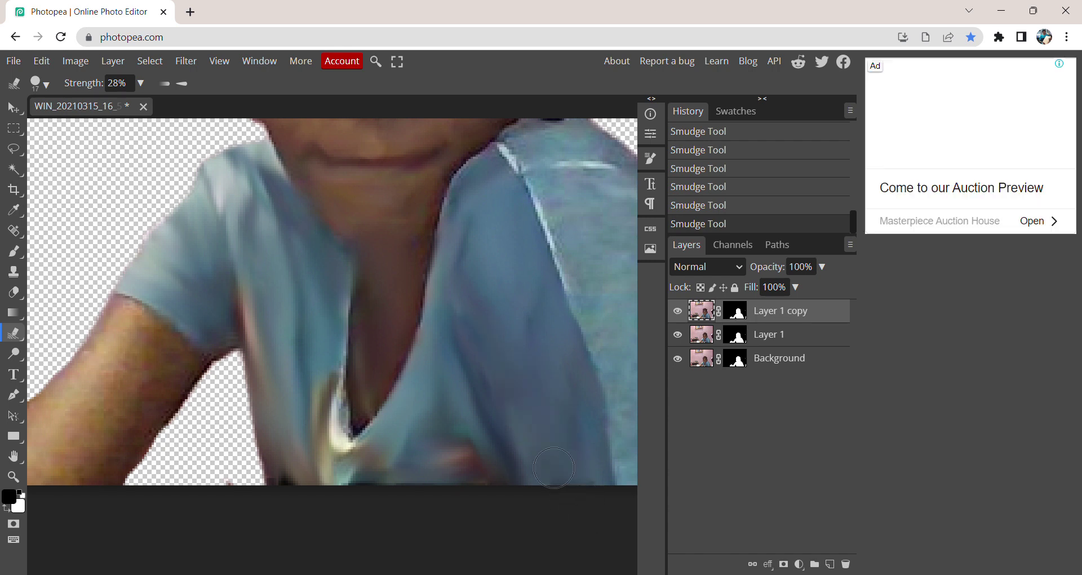
Step: Smudge the light blue outer part of the raised shoulder, softening the white seams and the yellow-brown patch near its edge
{"action": "left_click", "coordinate": [14, 455]}
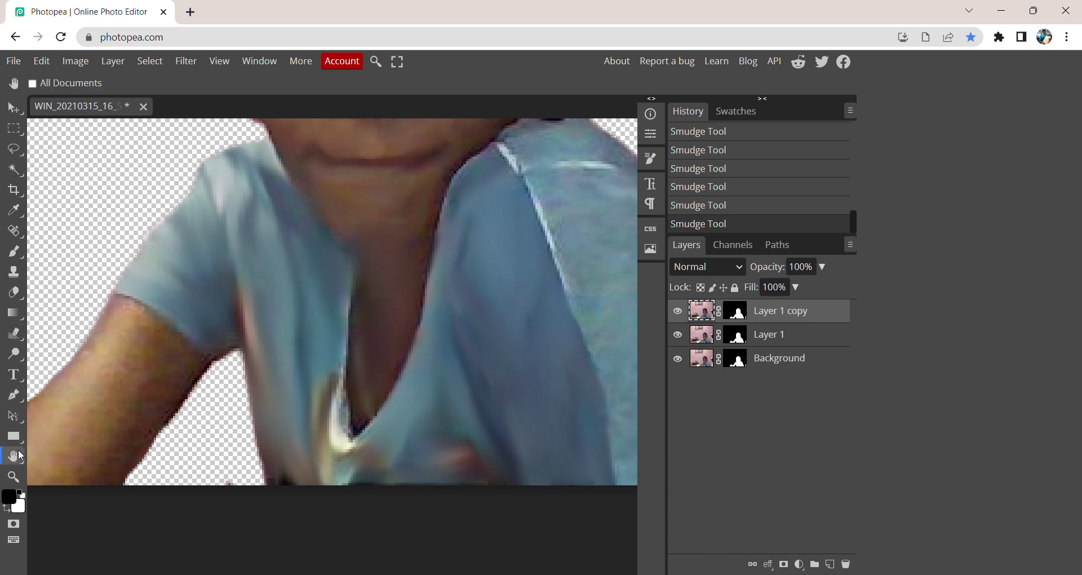
{"action": "left_click_drag", "start_coordinate": [126, 382], "coordinate": [56, 383]}
{"action": "left_click_drag", "start_coordinate": [171, 365], "coordinate": [72, 377]}
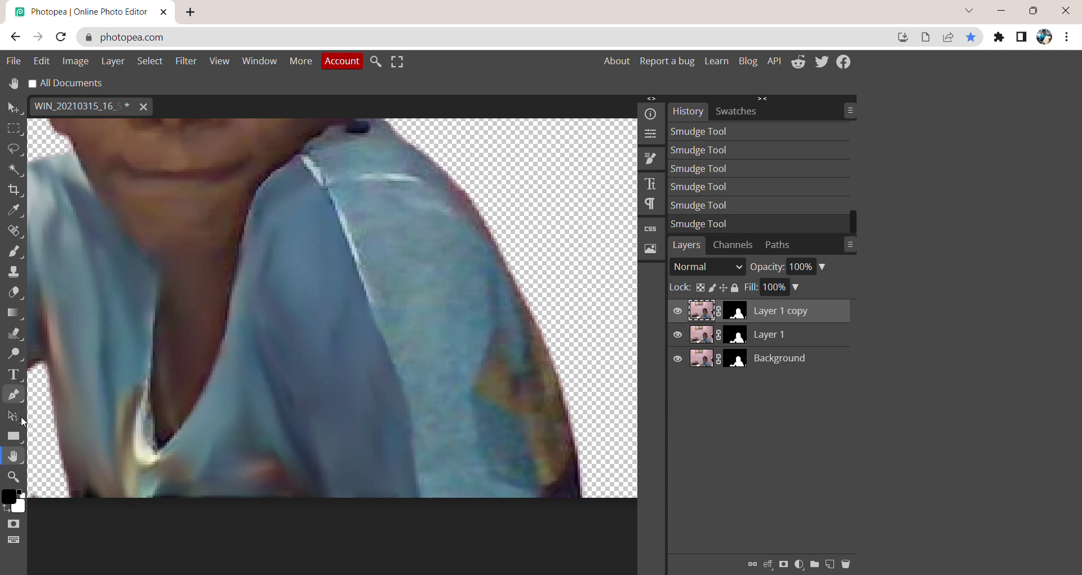
{"action": "left_click", "coordinate": [13, 333]}
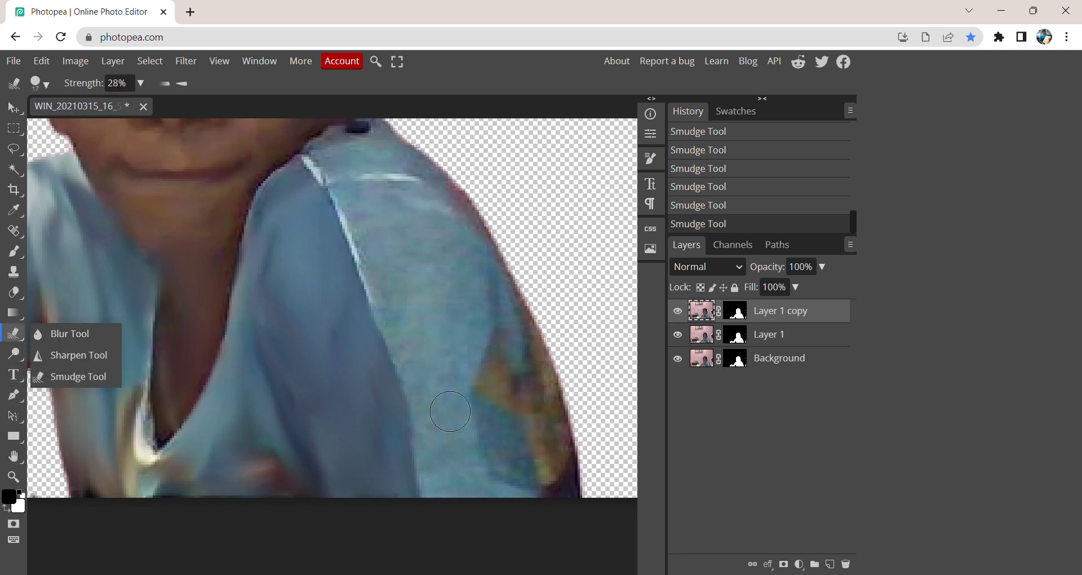
{"action": "left_click", "coordinate": [443, 494]}
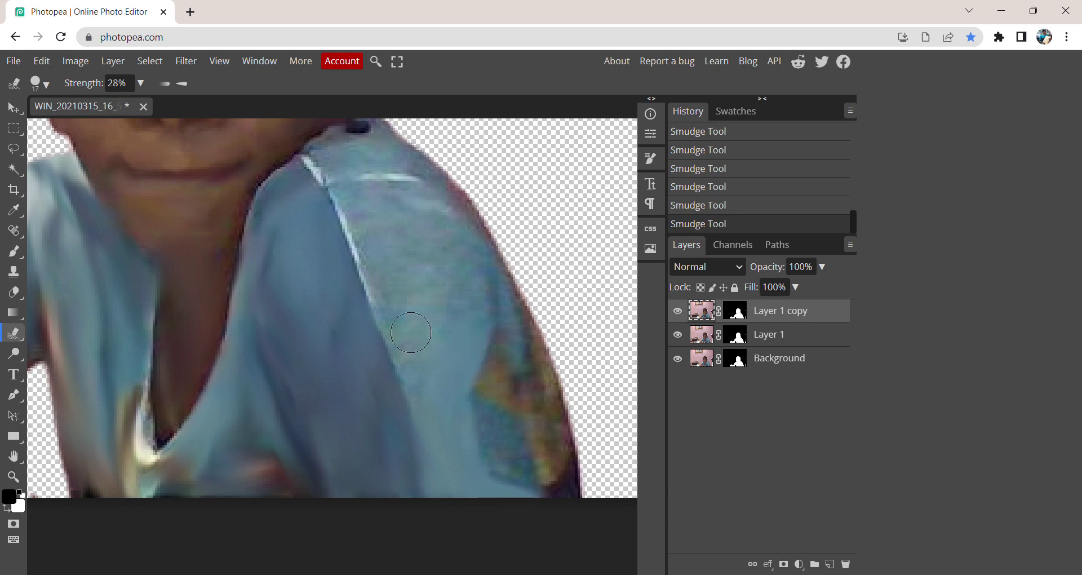
{"action": "mouse_move", "coordinate": [405, 329]}
{"action": "left_mouse_down"}
{"action": "mouse_move", "coordinate": [373, 307]}
{"action": "mouse_move", "coordinate": [315, 165]}
{"action": "mouse_move", "coordinate": [364, 126]}
{"action": "mouse_move", "coordinate": [352, 176]}
{"action": "mouse_move", "coordinate": [426, 367]}
{"action": "mouse_move", "coordinate": [399, 268]}
{"action": "mouse_move", "coordinate": [424, 306]}
{"action": "mouse_move", "coordinate": [430, 282]}
{"action": "mouse_move", "coordinate": [402, 236]}
{"action": "mouse_move", "coordinate": [424, 253]}
{"action": "mouse_move", "coordinate": [448, 236]}
{"action": "mouse_move", "coordinate": [423, 170]}
{"action": "mouse_move", "coordinate": [411, 170]}
{"action": "mouse_move", "coordinate": [489, 246]}
{"action": "left_mouse_up"}
{"action": "left_click_drag", "start_coordinate": [495, 282], "coordinate": [529, 357]}
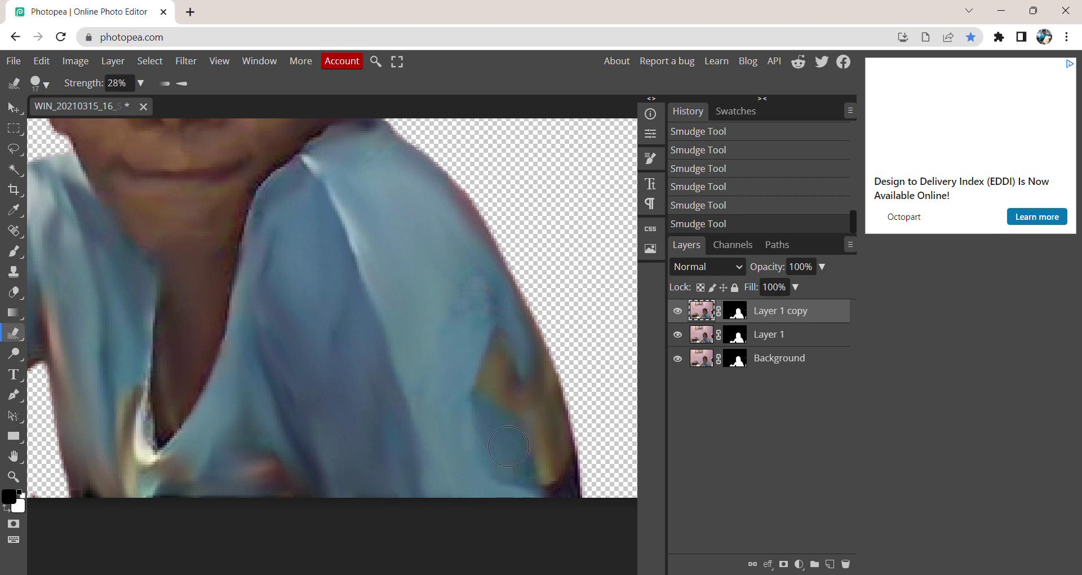
{"action": "mouse_move", "coordinate": [548, 487]}
{"action": "left_mouse_down"}
{"action": "mouse_move", "coordinate": [595, 455]}
{"action": "mouse_move", "coordinate": [515, 487]}
{"action": "mouse_move", "coordinate": [508, 476]}
{"action": "mouse_move", "coordinate": [516, 500]}
{"action": "mouse_move", "coordinate": [543, 486]}
{"action": "mouse_move", "coordinate": [559, 508]}
{"action": "mouse_move", "coordinate": [572, 495]}
{"action": "mouse_move", "coordinate": [498, 463]}
{"action": "left_mouse_up"}
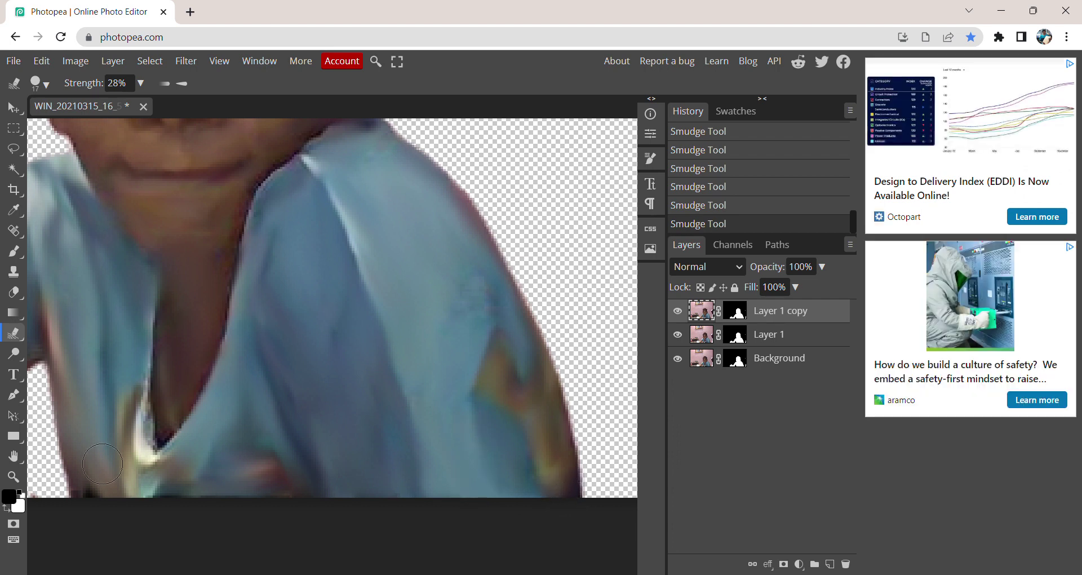
Step: Smooth the skin of the boy's extended bare arm with the Smudge Tool, from the sleeve down to the picture's lower edge
{"action": "left_click", "coordinate": [13, 455]}
{"action": "left_click_drag", "start_coordinate": [59, 432], "coordinate": [301, 392]}
{"action": "left_click", "coordinate": [23, 338]}
{"action": "mouse_move", "coordinate": [125, 411]}
{"action": "left_mouse_down"}
{"action": "mouse_move", "coordinate": [68, 454]}
{"action": "mouse_move", "coordinate": [113, 420]}
{"action": "mouse_move", "coordinate": [73, 503]}
{"action": "mouse_move", "coordinate": [122, 423]}
{"action": "mouse_move", "coordinate": [151, 405]}
{"action": "mouse_move", "coordinate": [104, 526]}
{"action": "mouse_move", "coordinate": [135, 398]}
{"action": "mouse_move", "coordinate": [200, 296]}
{"action": "left_mouse_up"}
{"action": "mouse_move", "coordinate": [174, 417]}
{"action": "left_mouse_down"}
{"action": "mouse_move", "coordinate": [158, 449]}
{"action": "mouse_move", "coordinate": [234, 318]}
{"action": "mouse_move", "coordinate": [227, 324]}
{"action": "mouse_move", "coordinate": [227, 306]}
{"action": "mouse_move", "coordinate": [273, 354]}
{"action": "mouse_move", "coordinate": [246, 380]}
{"action": "mouse_move", "coordinate": [254, 409]}
{"action": "mouse_move", "coordinate": [240, 450]}
{"action": "left_mouse_up"}
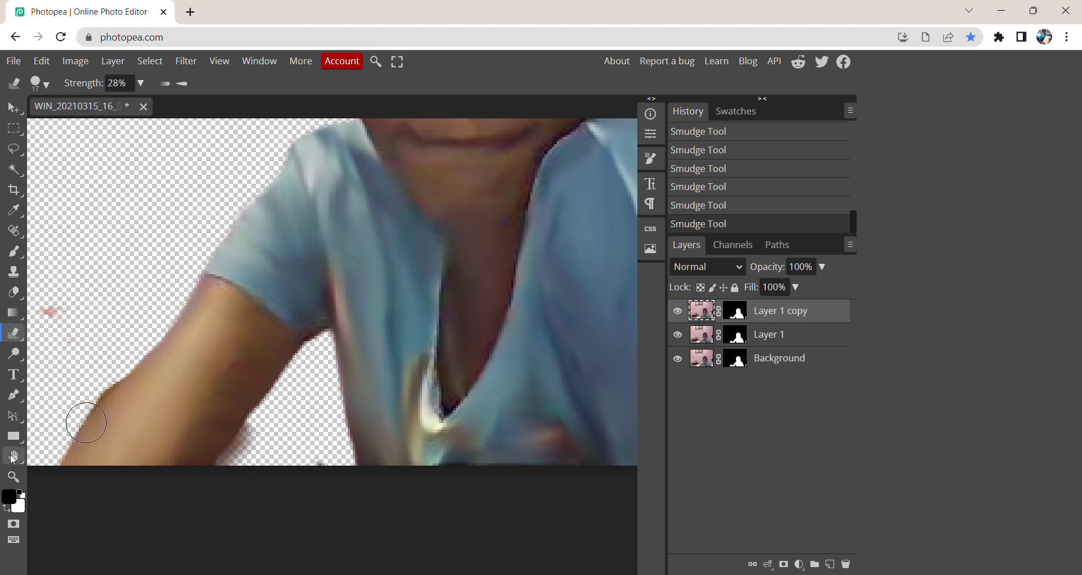
Step: Erase the smeared skin along the arm's inner edge and the stray pink mark in the empty area on Layer 1 copy
{"action": "left_click", "coordinate": [14, 292]}
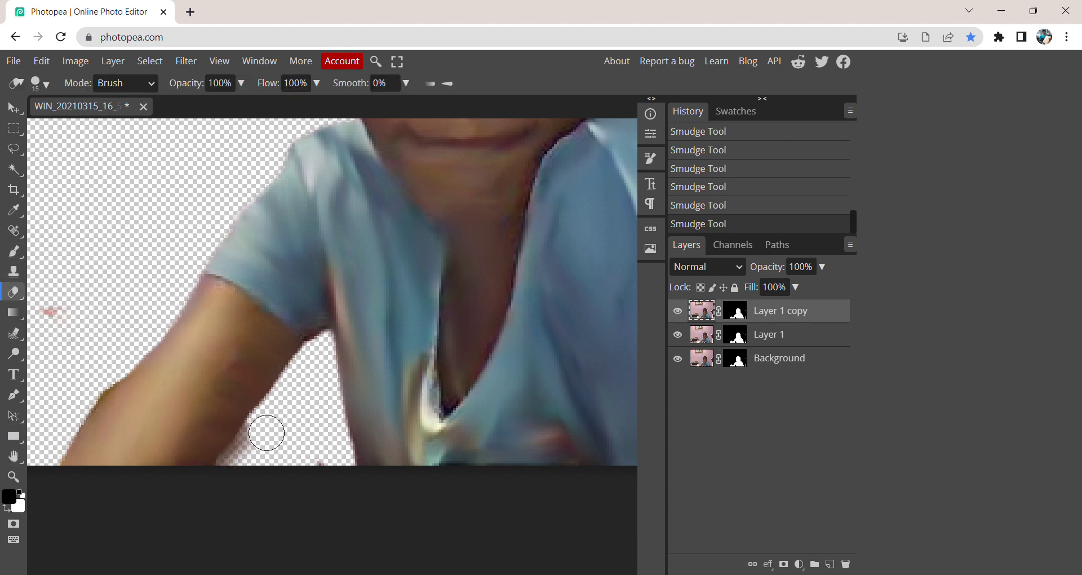
{"action": "mouse_move", "coordinate": [237, 469]}
{"action": "left_mouse_down"}
{"action": "mouse_move", "coordinate": [246, 445]}
{"action": "mouse_move", "coordinate": [287, 437]}
{"action": "mouse_move", "coordinate": [319, 495]}
{"action": "left_mouse_up"}
{"action": "mouse_move", "coordinate": [50, 302]}
{"action": "left_mouse_down"}
{"action": "mouse_move", "coordinate": [43, 332]}
{"action": "mouse_move", "coordinate": [53, 309]}
{"action": "left_mouse_up"}
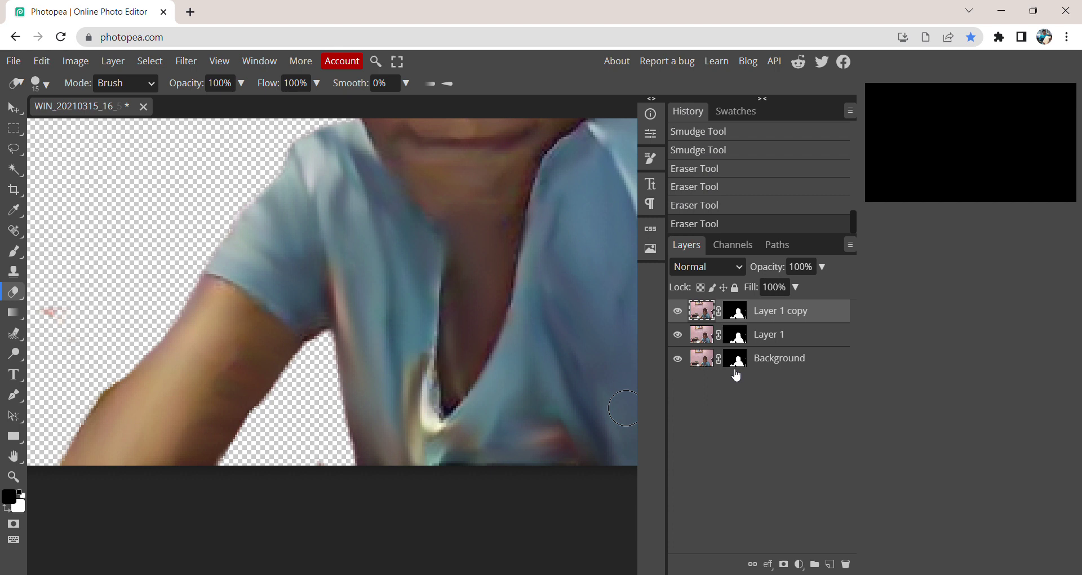
Step: Erase the remaining stray pink mark from Layer 1 and the Background layer, and make Layer 1 active again
{"action": "left_click", "coordinate": [773, 334]}
{"action": "mouse_move", "coordinate": [73, 306]}
{"action": "left_mouse_down"}
{"action": "mouse_move", "coordinate": [46, 312]}
{"action": "mouse_move", "coordinate": [57, 328]}
{"action": "mouse_move", "coordinate": [61, 307]}
{"action": "left_mouse_up"}
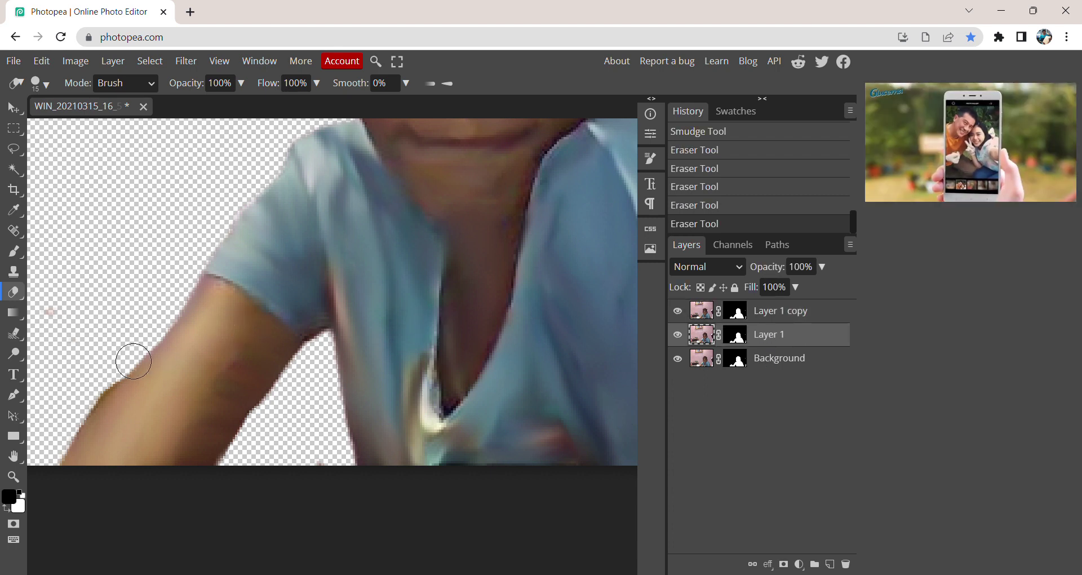
{"action": "left_click", "coordinate": [782, 360]}
{"action": "mouse_move", "coordinate": [71, 280]}
{"action": "left_mouse_down"}
{"action": "mouse_move", "coordinate": [51, 303]}
{"action": "mouse_move", "coordinate": [61, 277]}
{"action": "left_mouse_up"}
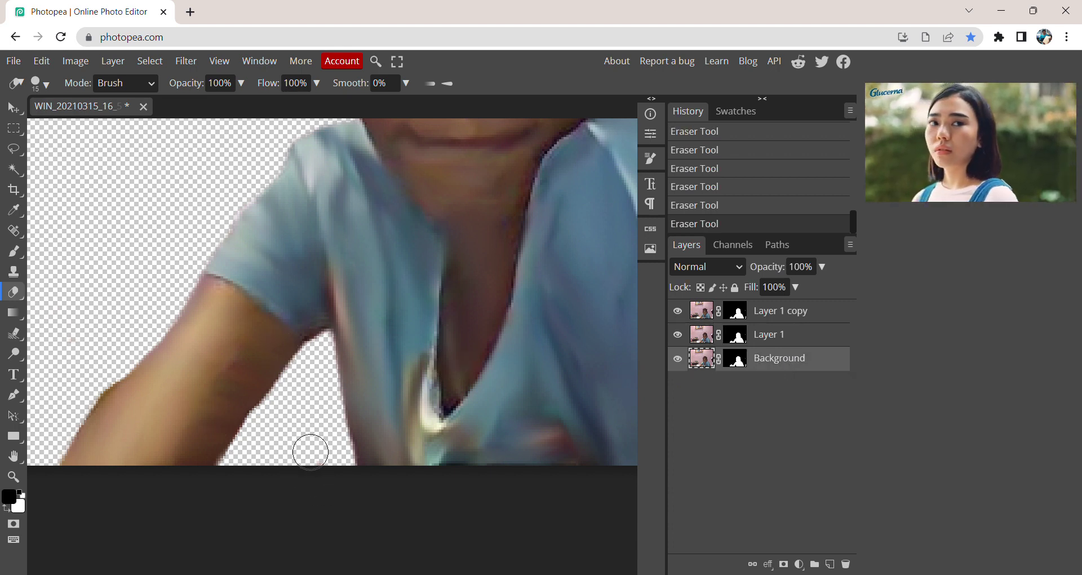
{"action": "left_click", "coordinate": [795, 337]}
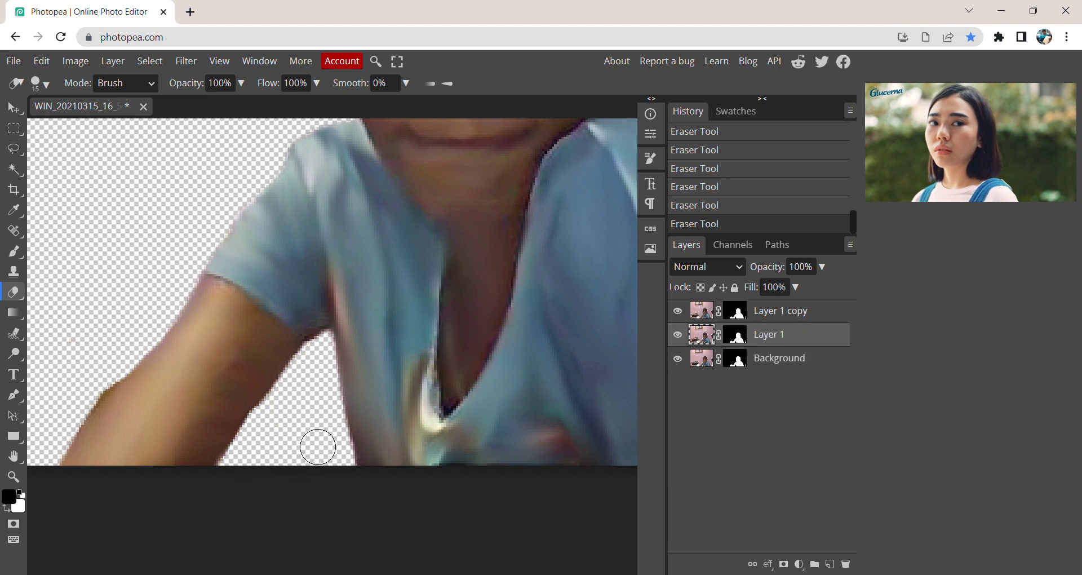
Step: Make Layer 1 copy active and add a new empty layer above it
{"action": "left_click", "coordinate": [765, 315]}
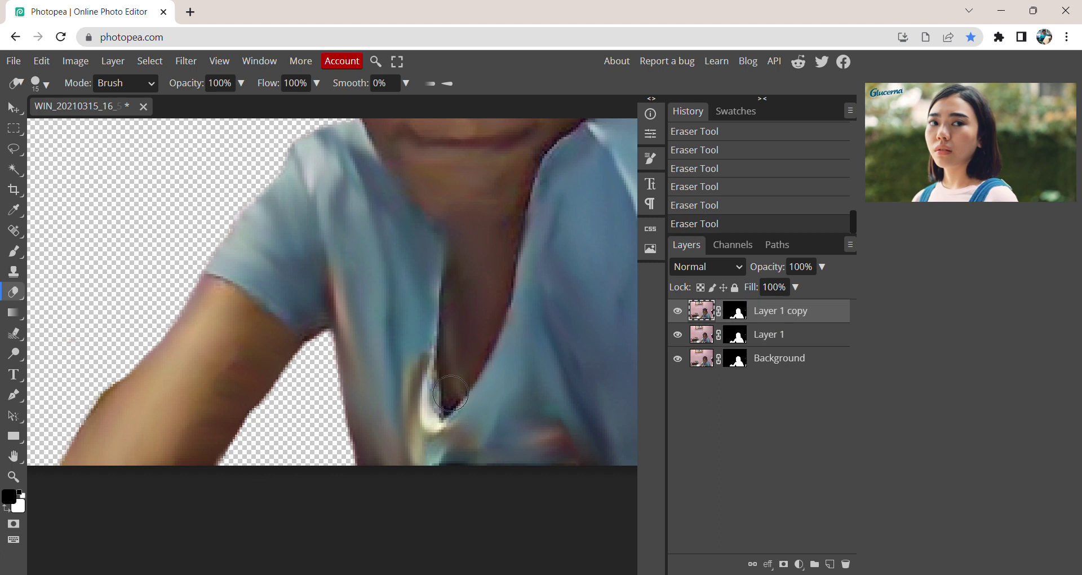
{"action": "left_click", "coordinate": [14, 456]}
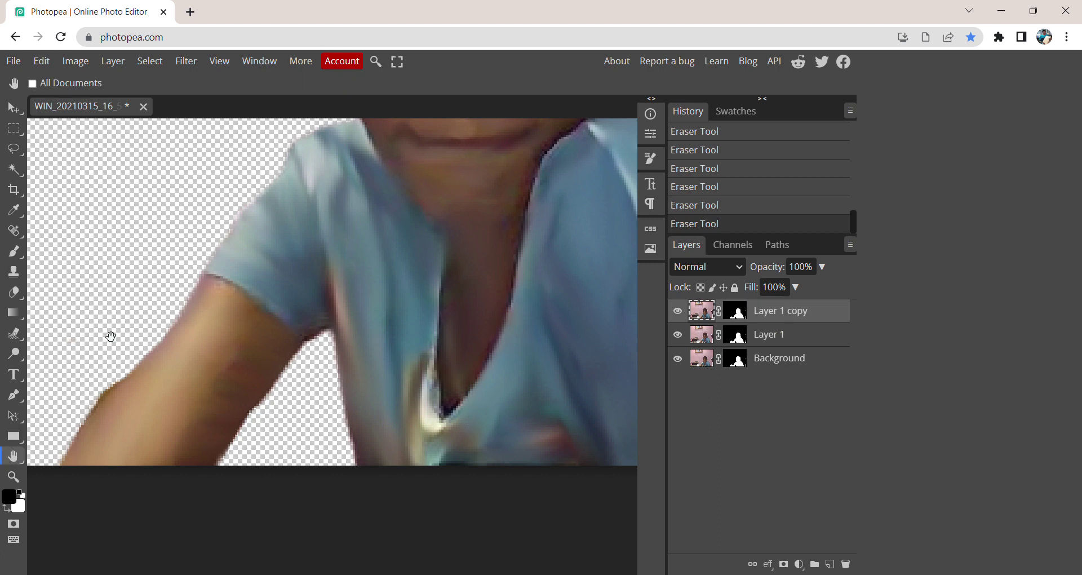
{"action": "left_click_drag", "start_coordinate": [110, 336], "coordinate": [175, 423]}
{"action": "scroll", "coordinate": [164, 338], "scroll_direction": "down", "scroll_amount": 4}
{"action": "scroll", "coordinate": [184, 416], "scroll_direction": "down", "scroll_amount": 5}
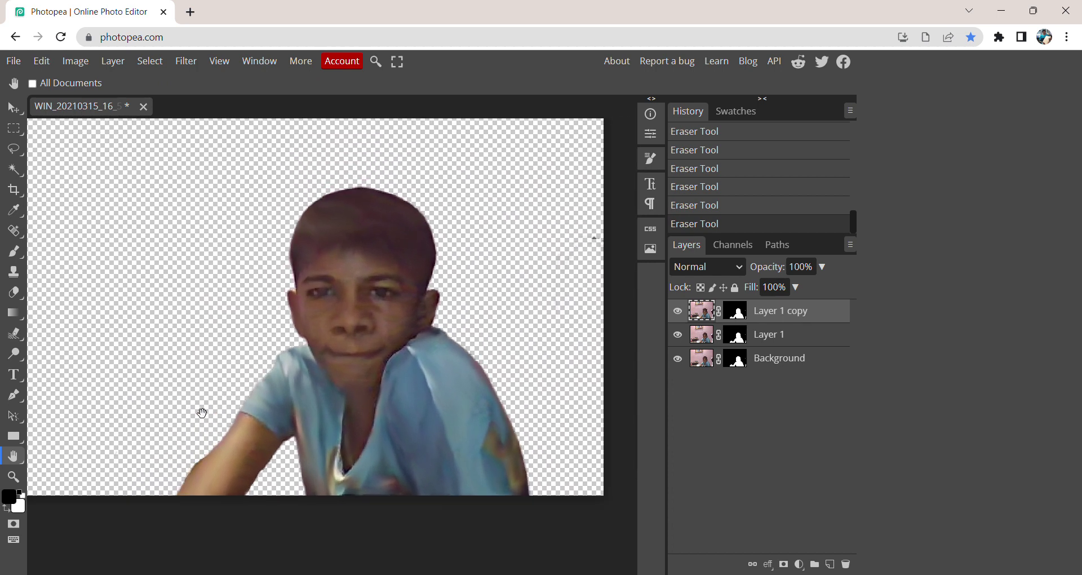
{"action": "scroll", "coordinate": [221, 403], "scroll_direction": "down", "scroll_amount": 2}
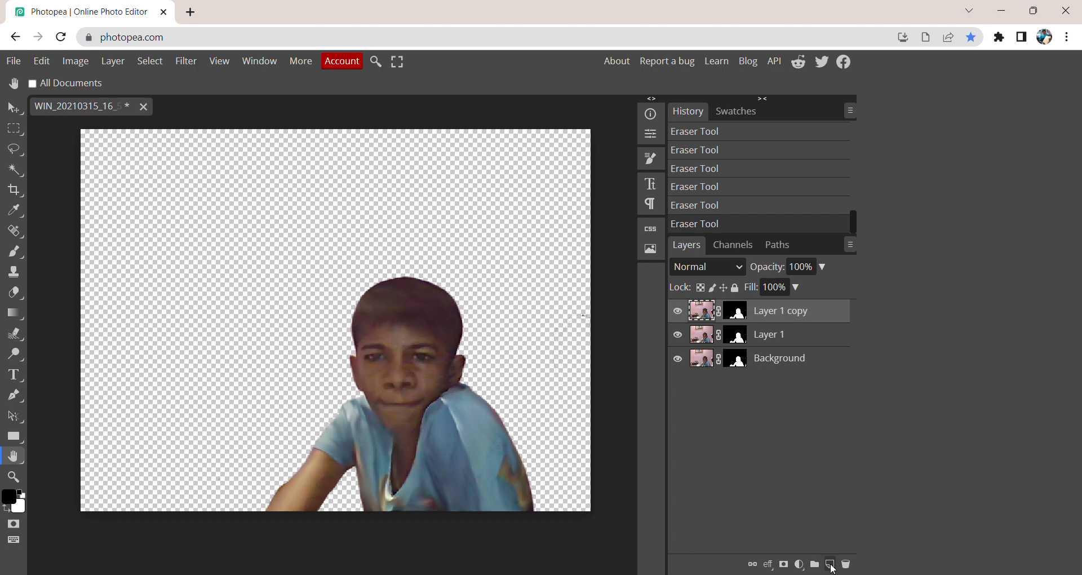
{"action": "left_click", "coordinate": [830, 564]}
Step: Set the foreground colour to the magenta shade da31e4
{"action": "left_click", "coordinate": [10, 497]}
{"action": "left_click", "coordinate": [384, 402]}
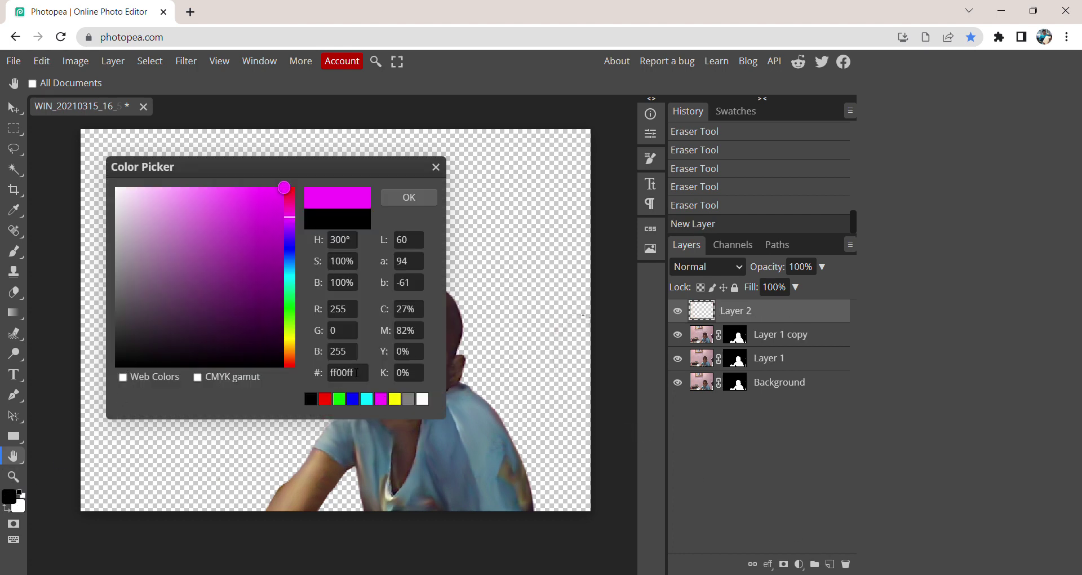
{"action": "left_click", "coordinate": [289, 226]}
{"action": "left_click", "coordinate": [275, 225]}
{"action": "left_click", "coordinate": [274, 195]}
{"action": "left_click_drag", "start_coordinate": [289, 224], "coordinate": [290, 220]}
{"action": "left_click_drag", "start_coordinate": [290, 222], "coordinate": [289, 225]}
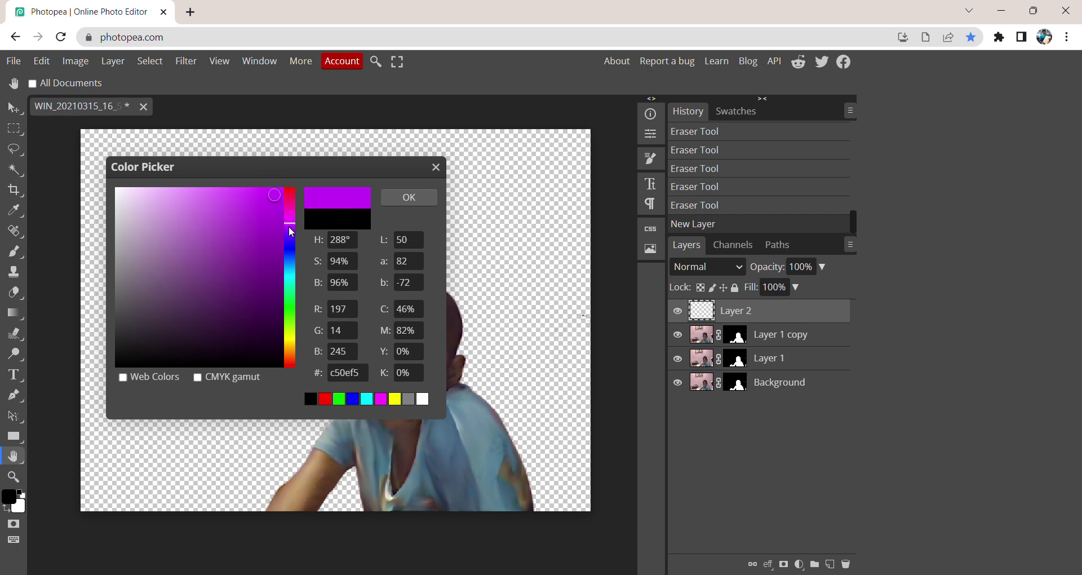
{"action": "left_click", "coordinate": [247, 207]}
{"action": "left_click", "coordinate": [290, 220]}
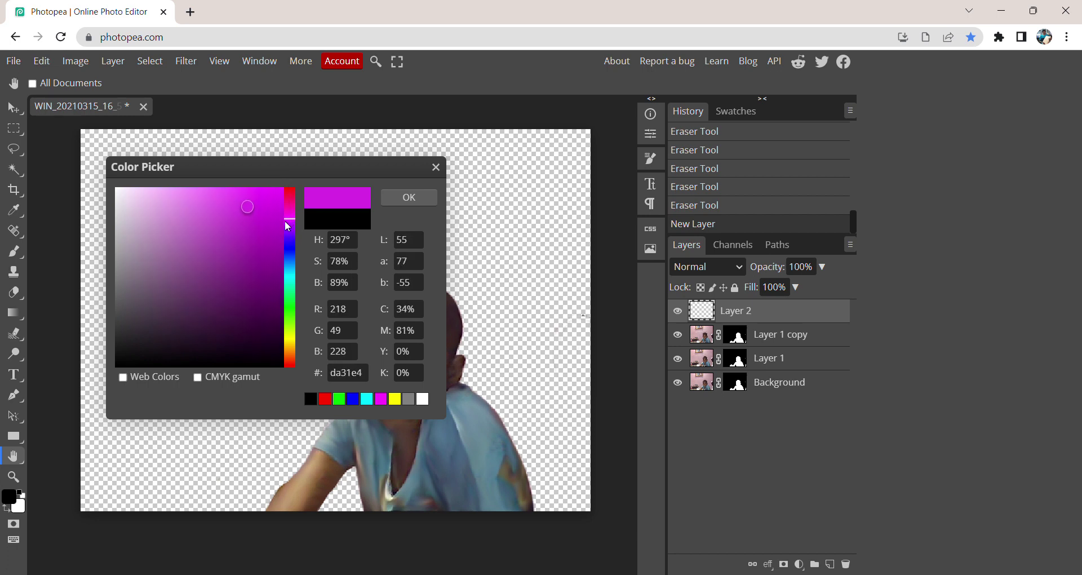
{"action": "left_click", "coordinate": [417, 197]}
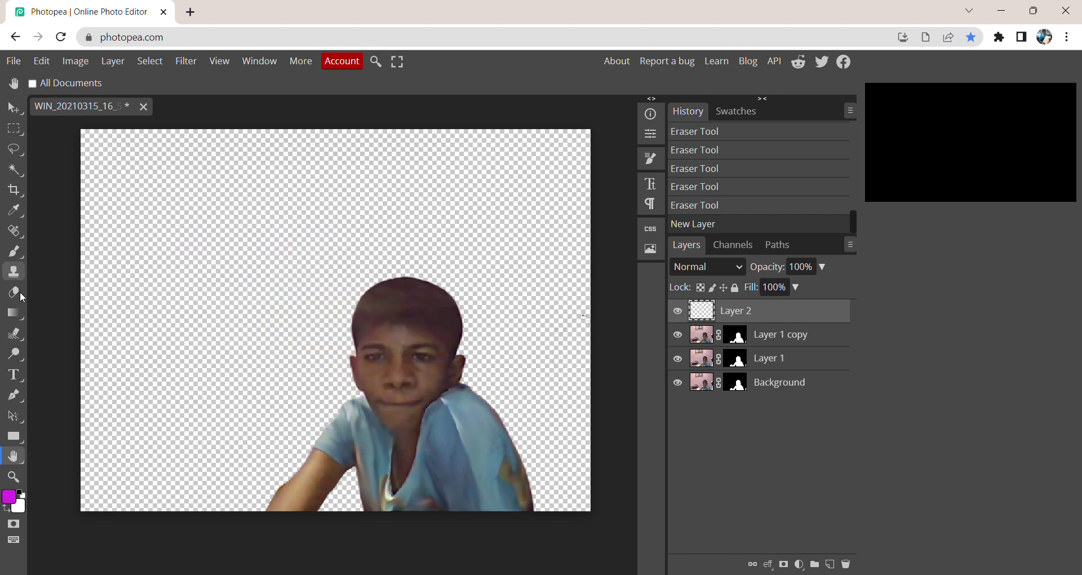
Step: Fill Layer 2 with the magenta using the Paint Bucket Tool and move it beneath the Background layer
{"action": "left_click", "coordinate": [21, 318]}
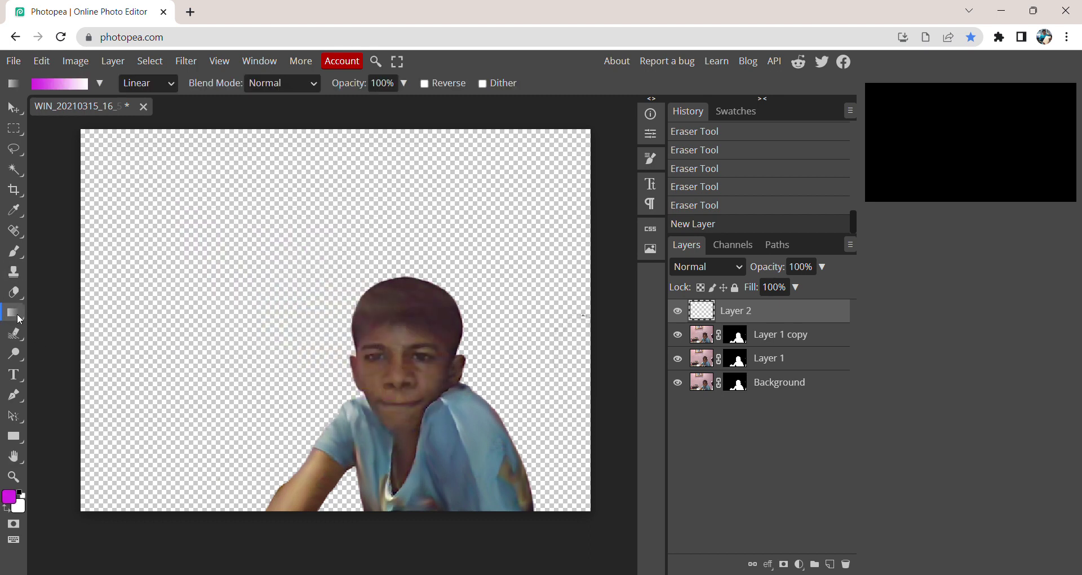
{"action": "right_click", "coordinate": [19, 317]}
{"action": "left_click", "coordinate": [52, 337]}
{"action": "left_click", "coordinate": [163, 315]}
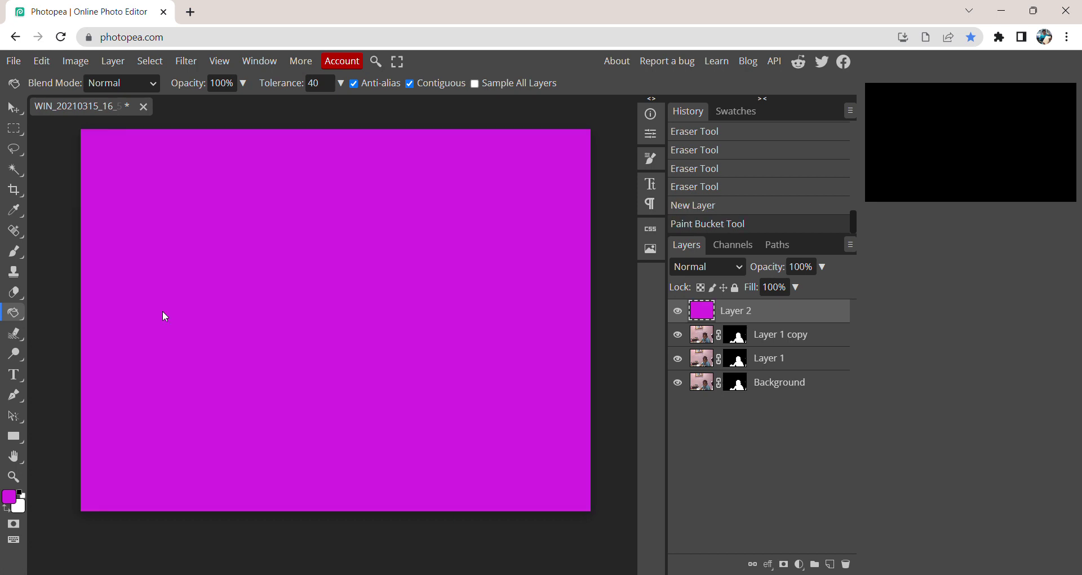
{"action": "left_click_drag", "start_coordinate": [774, 400], "coordinate": [775, 395]}
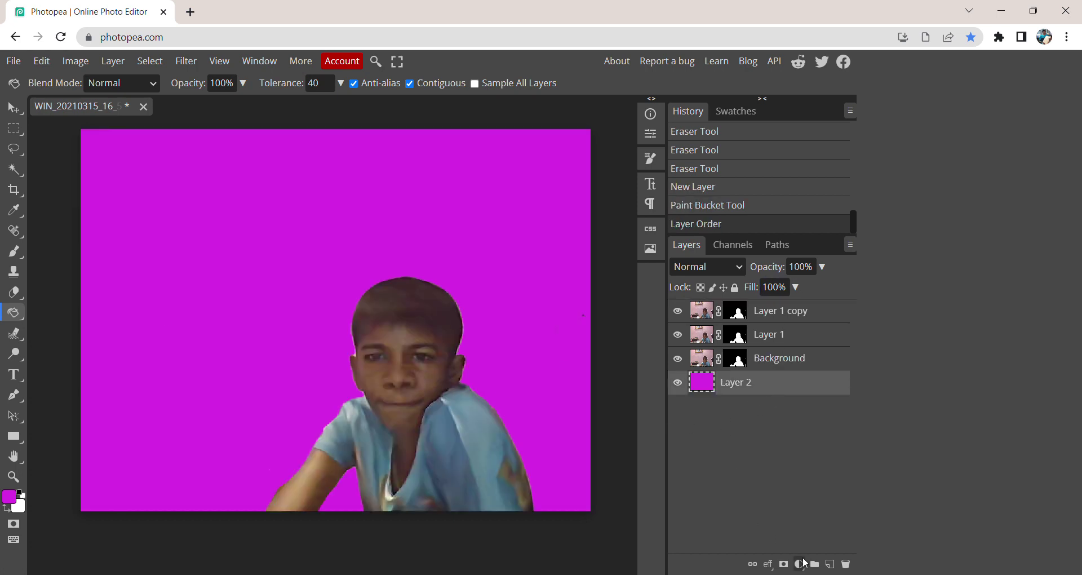
Step: Add a new layer at the top of the layer stack and choose the rough 76 brush tip at 725 px
{"action": "left_click", "coordinate": [830, 564]}
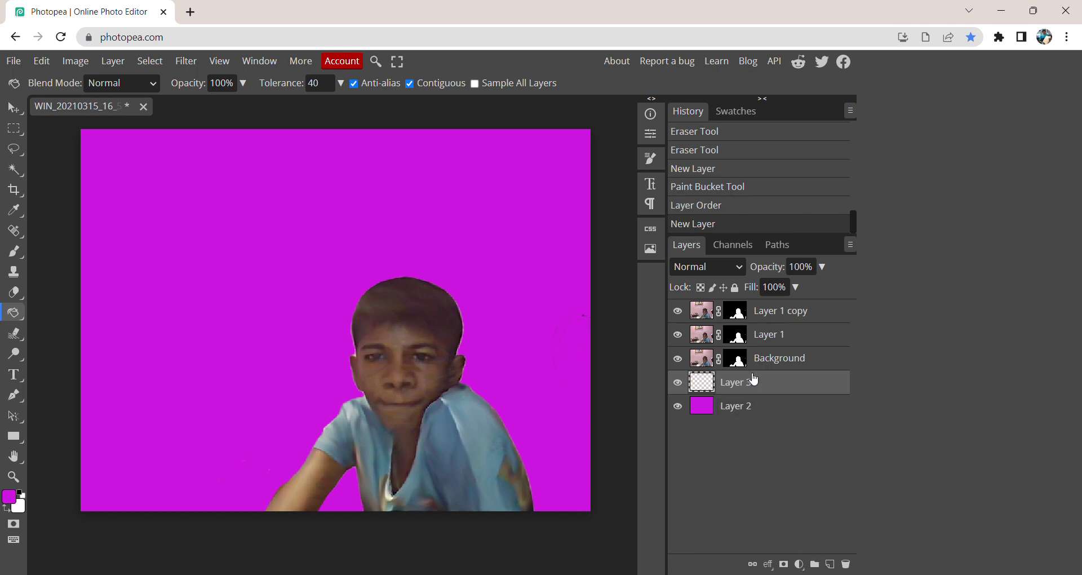
{"action": "left_click_drag", "start_coordinate": [755, 328], "coordinate": [755, 307]}
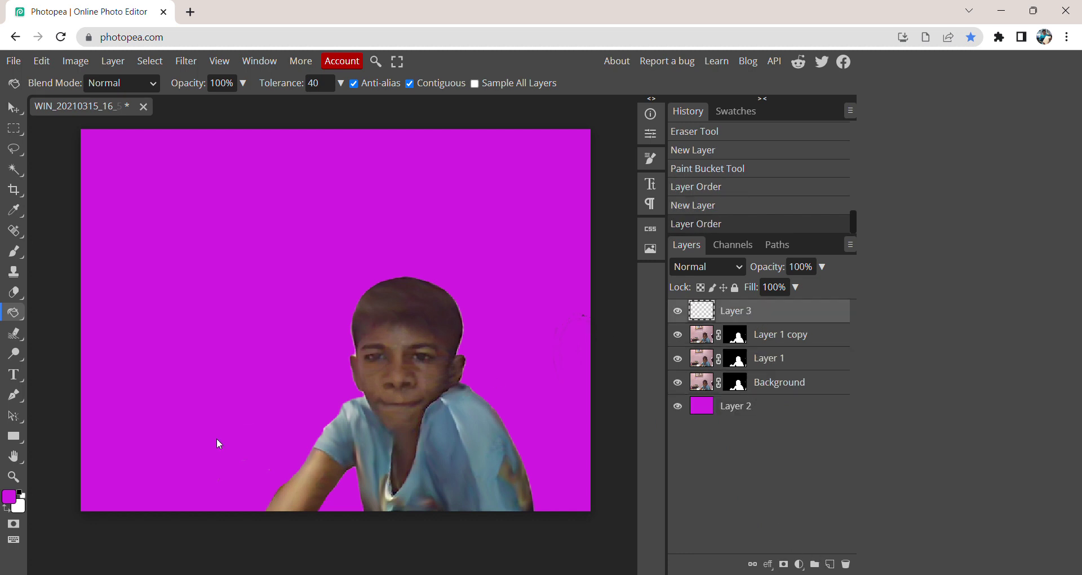
{"action": "left_click", "coordinate": [14, 251]}
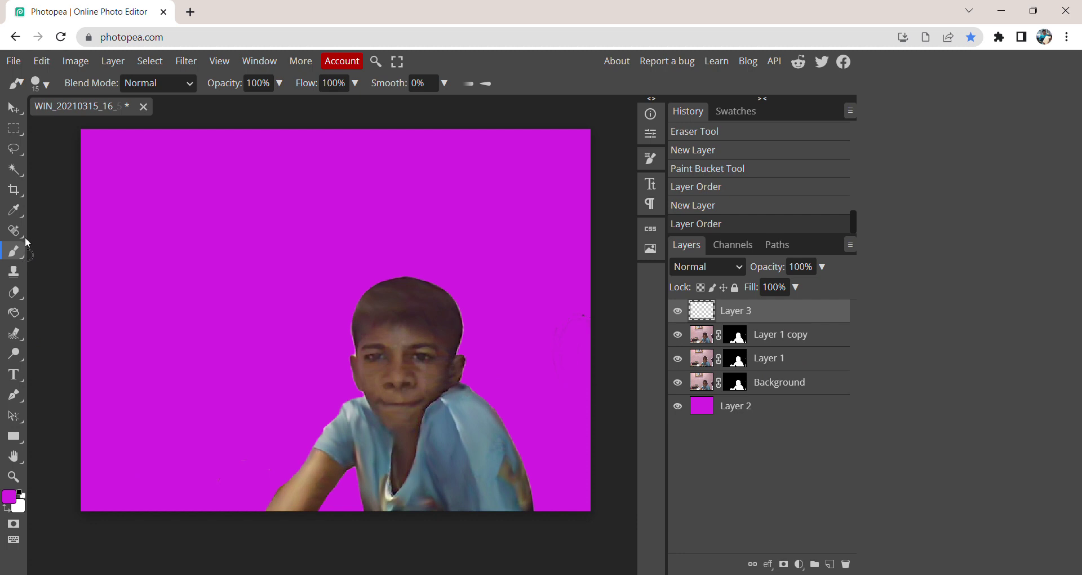
{"action": "left_click", "coordinate": [48, 82]}
{"action": "left_click", "coordinate": [184, 189]}
{"action": "left_click_drag", "start_coordinate": [148, 122], "coordinate": [205, 121]}
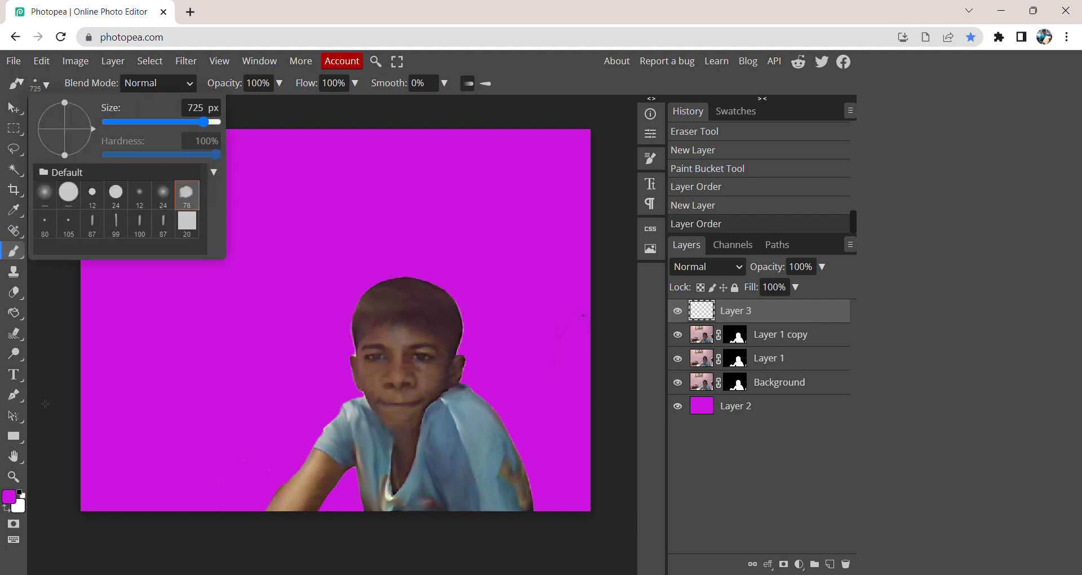
Step: Change the foreground colour to the lighter pink f459e5
{"action": "left_click", "coordinate": [9, 496]}
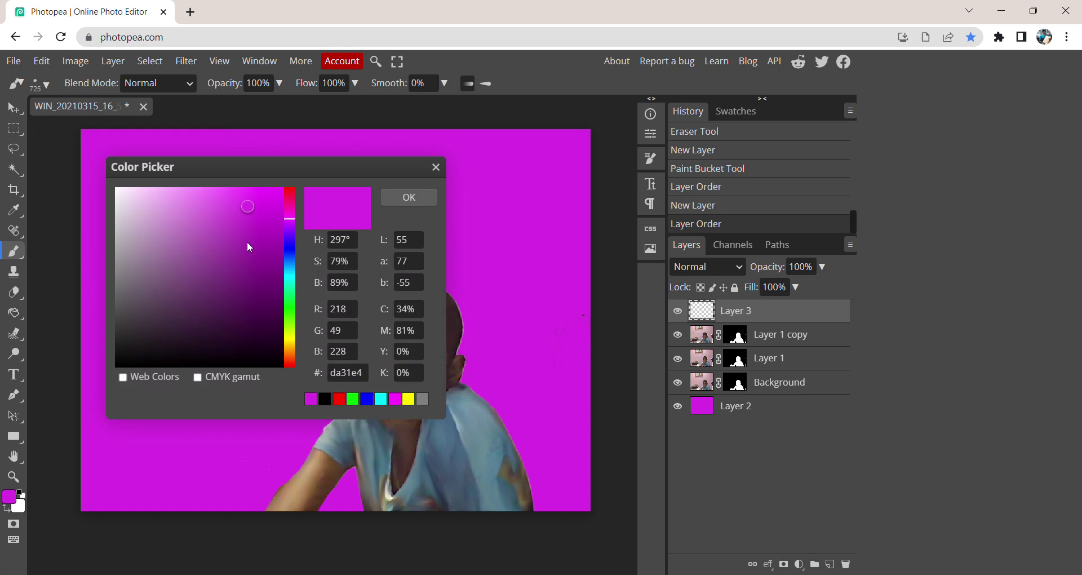
{"action": "left_click", "coordinate": [270, 276]}
{"action": "left_click", "coordinate": [289, 215]}
{"action": "left_click", "coordinate": [280, 207]}
{"action": "left_click_drag", "start_coordinate": [280, 208], "coordinate": [223, 194]}
{"action": "left_click", "coordinate": [419, 197]}
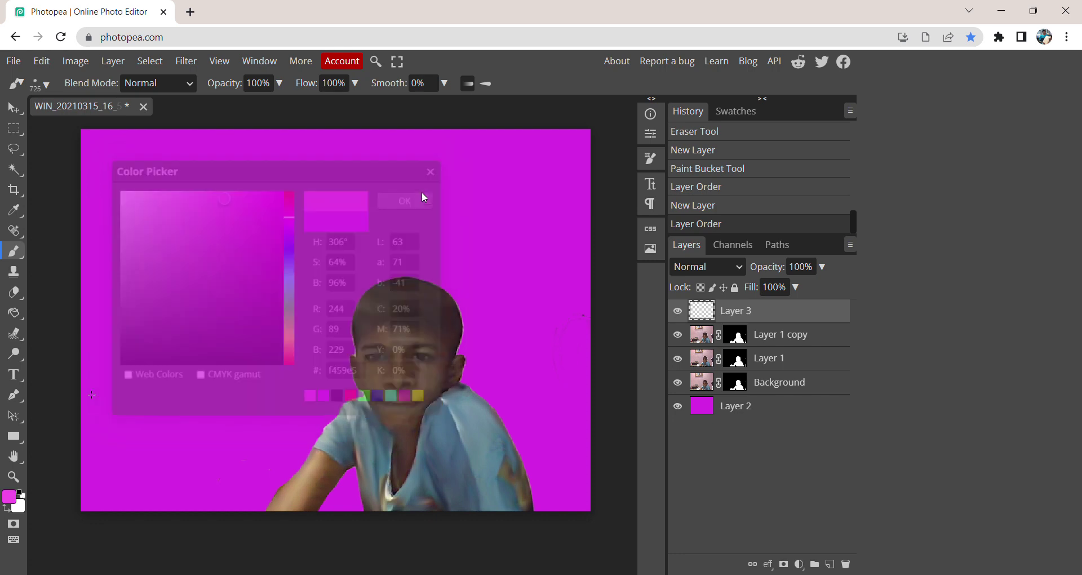
Step: Try painting pink over the boy's arm and shirt, undo it, and reduce the brush size to 217 px
{"action": "left_click", "coordinate": [294, 492]}
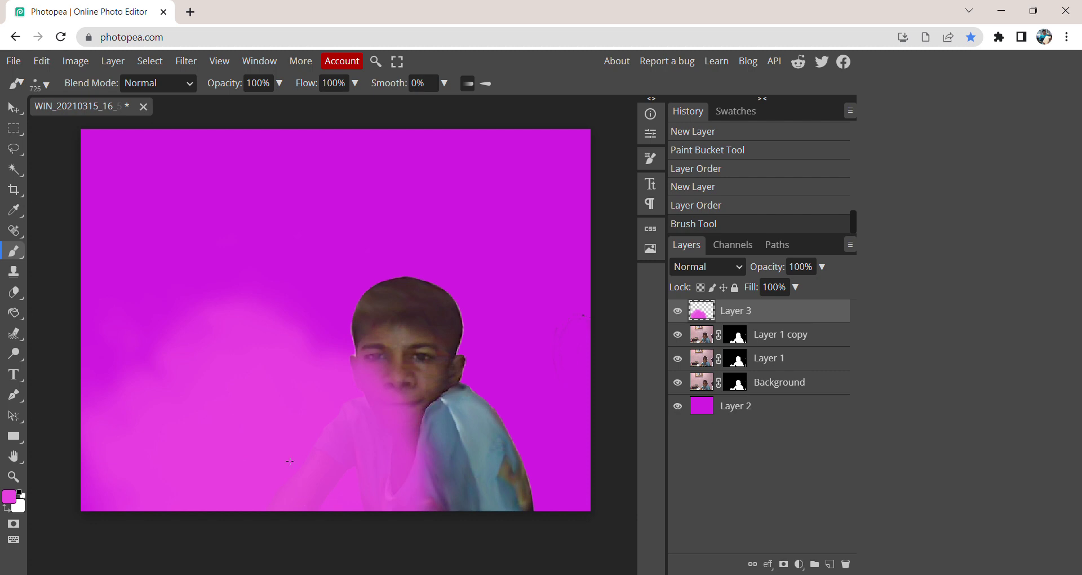
{"action": "key", "text": "ctrl+z"}
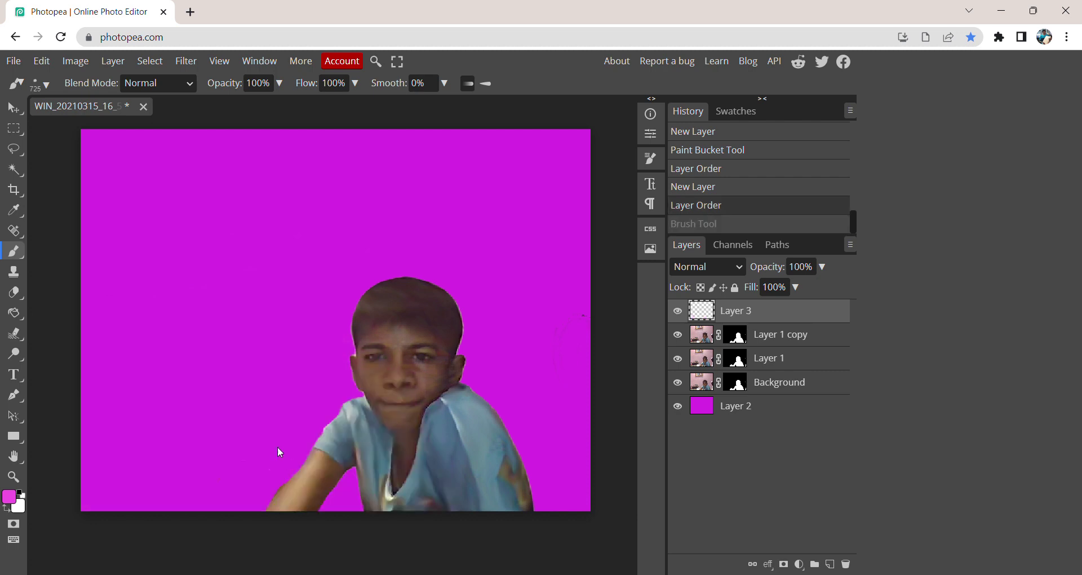
{"action": "left_click", "coordinate": [51, 84]}
{"action": "left_click", "coordinate": [168, 122]}
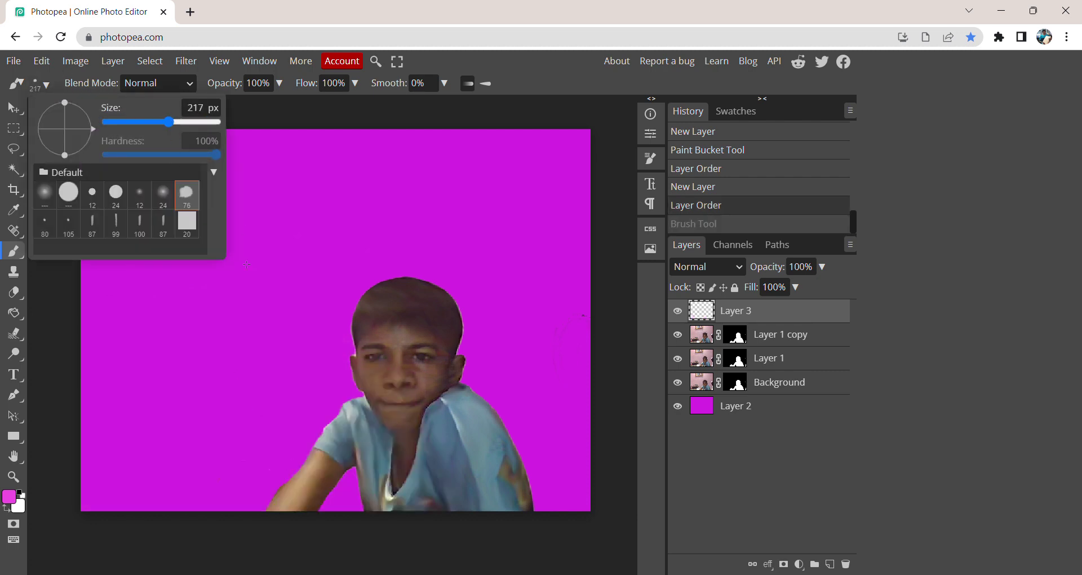
Step: Try two pink brush dabs beside the boy's face and sleeve on Layer 3, and undo both
{"action": "left_click", "coordinate": [327, 366]}
{"action": "left_click", "coordinate": [289, 410]}
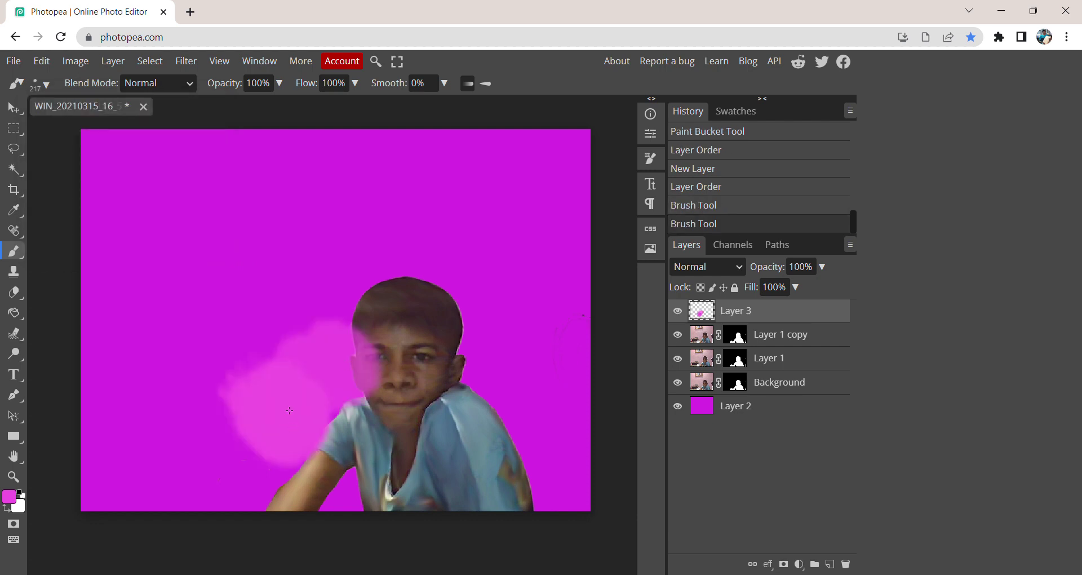
{"action": "key", "text": "ctrl+z"}
{"action": "key", "text": "ctrl+z"}
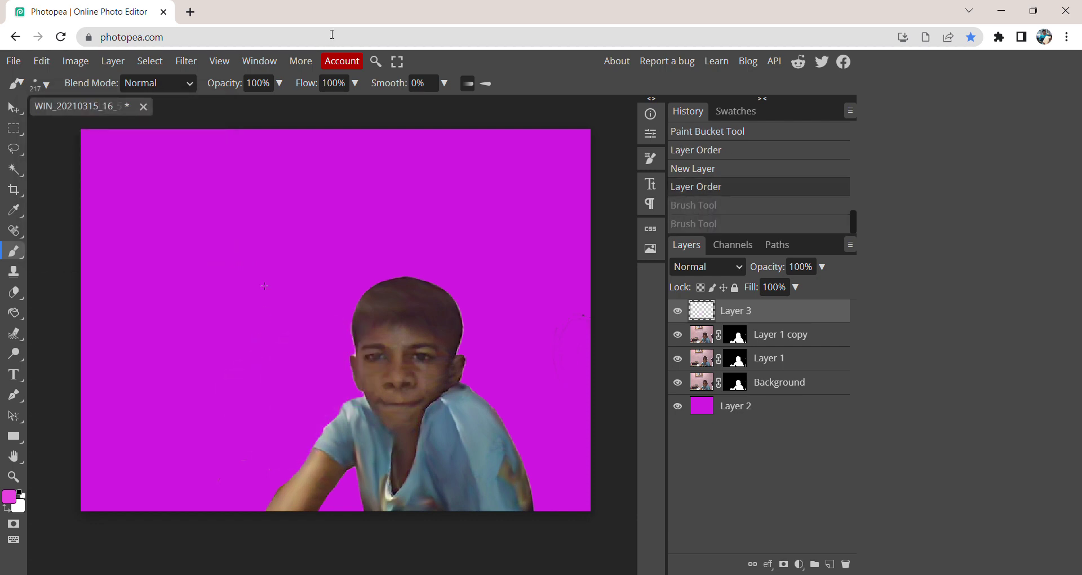
Step: Set the brush flow to 18% and dab faint pink haze from beside the boy's head down along his extended arm
{"action": "left_click", "coordinate": [355, 83]}
{"action": "left_click_drag", "start_coordinate": [354, 105], "coordinate": [313, 103]}
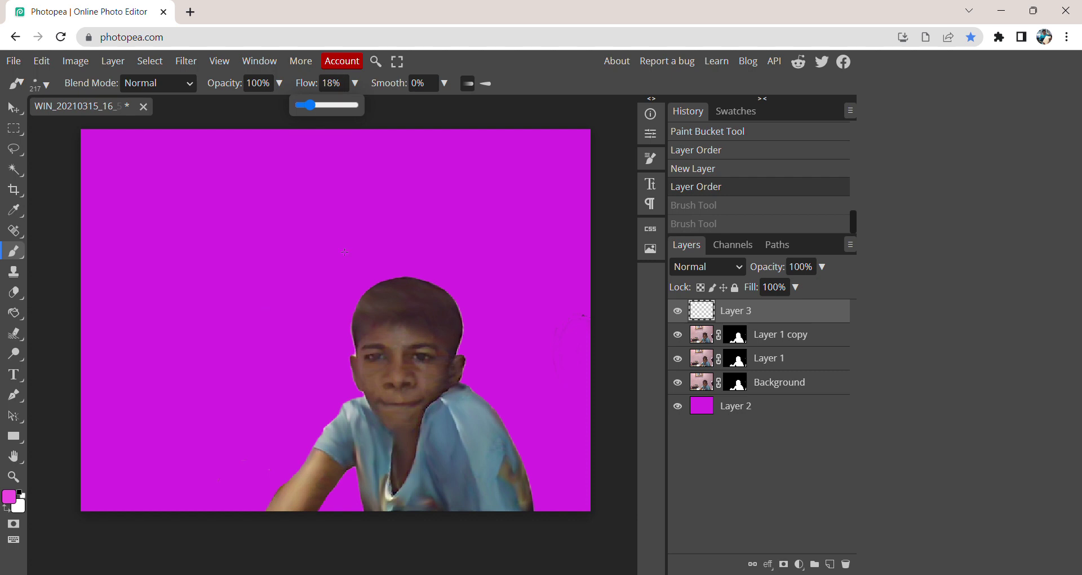
{"action": "left_click", "coordinate": [362, 307]}
{"action": "left_click", "coordinate": [340, 369]}
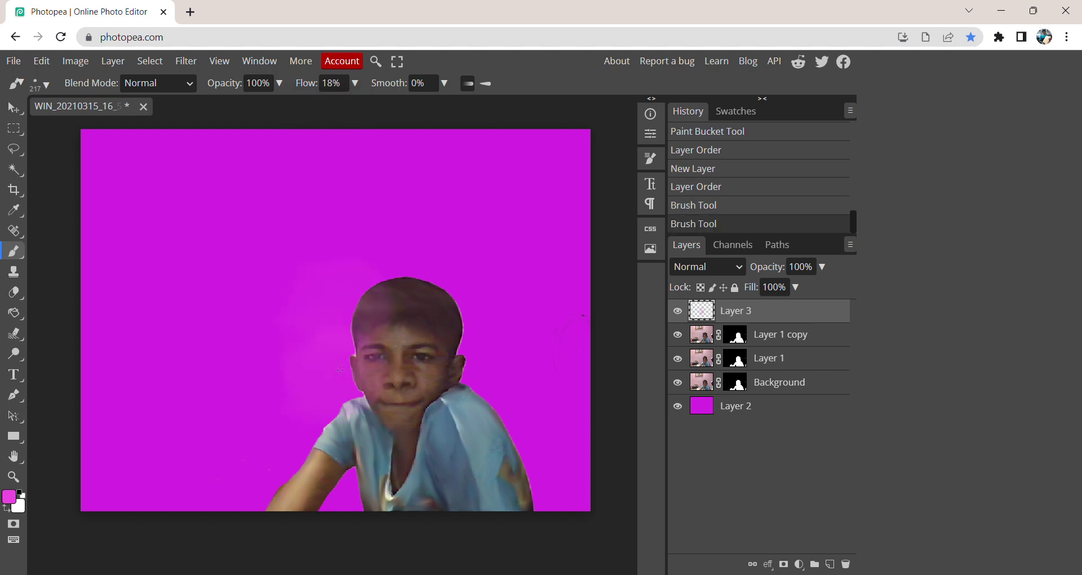
{"action": "left_click", "coordinate": [296, 421]}
{"action": "left_click", "coordinate": [251, 497]}
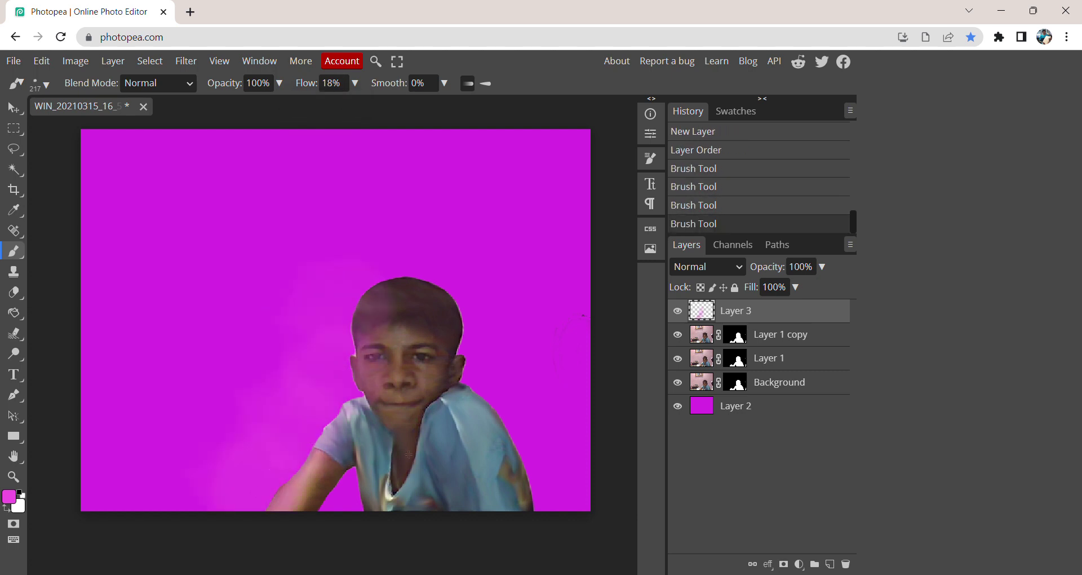
Step: Brush more faint pink haze over and above the boy's head, across the raised shoulder, and around him
{"action": "mouse_move", "coordinate": [426, 255]}
{"action": "left_mouse_down"}
{"action": "mouse_move", "coordinate": [395, 242]}
{"action": "mouse_move", "coordinate": [417, 264]}
{"action": "left_mouse_up"}
{"action": "left_click", "coordinate": [431, 319]}
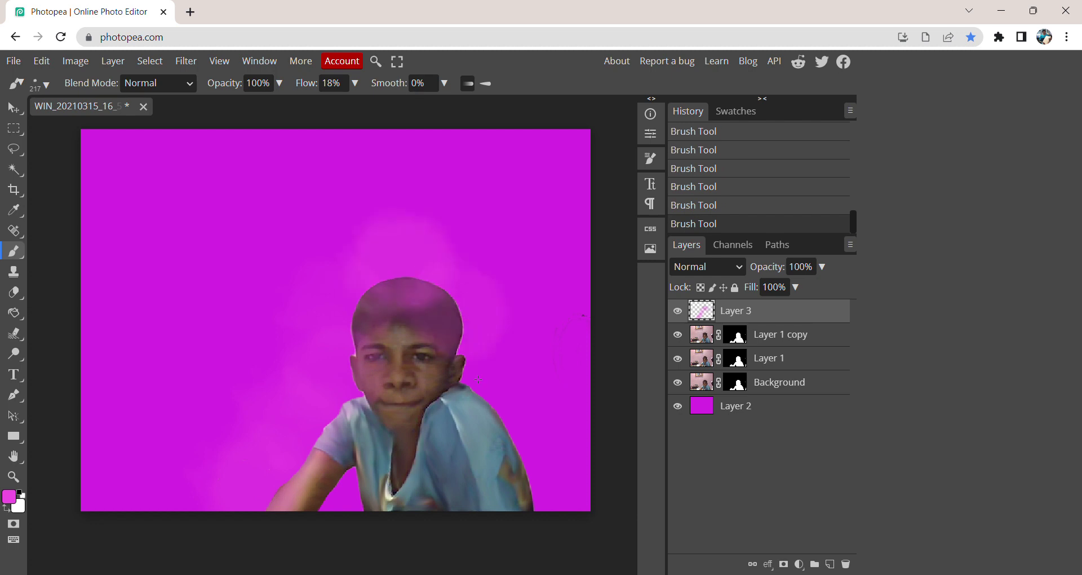
{"action": "left_click_drag", "start_coordinate": [451, 361], "coordinate": [505, 405]}
{"action": "left_click", "coordinate": [543, 484]}
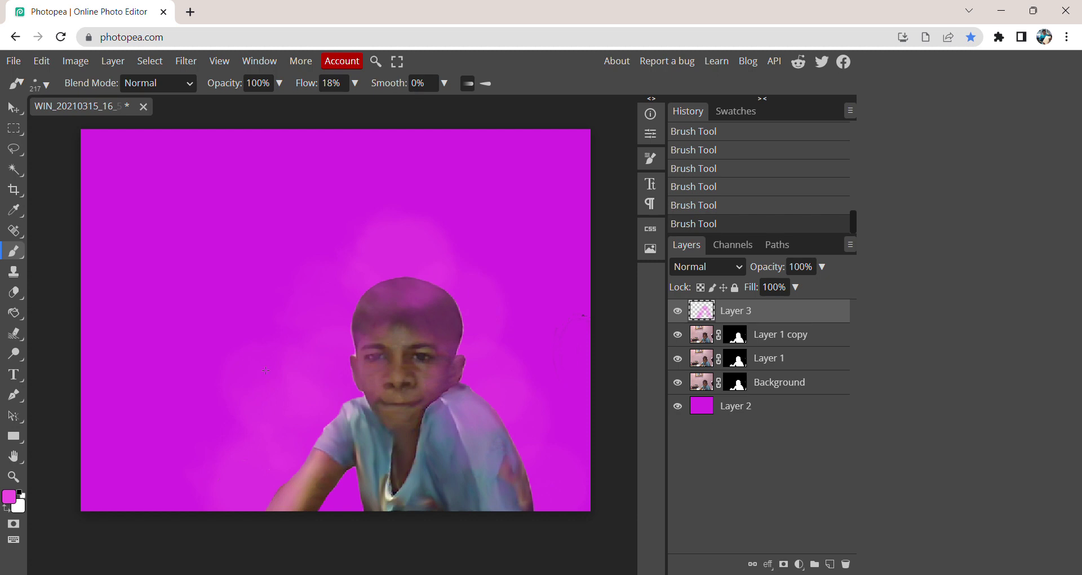
{"action": "left_click_drag", "start_coordinate": [266, 371], "coordinate": [282, 303]}
{"action": "left_click_drag", "start_coordinate": [465, 247], "coordinate": [503, 267]}
{"action": "left_click_drag", "start_coordinate": [557, 362], "coordinate": [574, 429]}
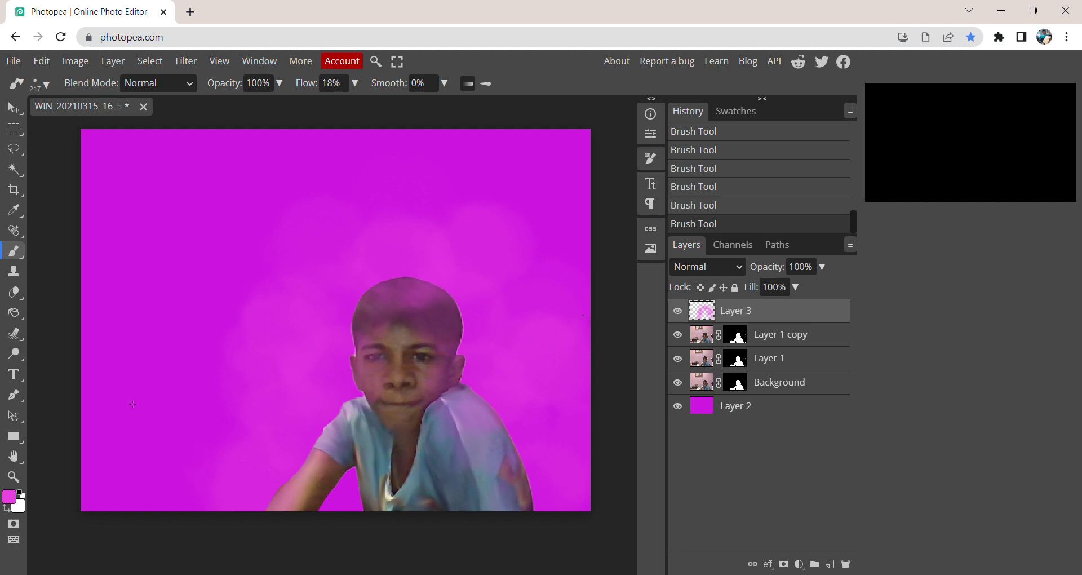
Step: Extend the faint pink cloud texture across the remaining magenta background out towards the picture's edges
{"action": "left_click_drag", "start_coordinate": [170, 386], "coordinate": [194, 378]}
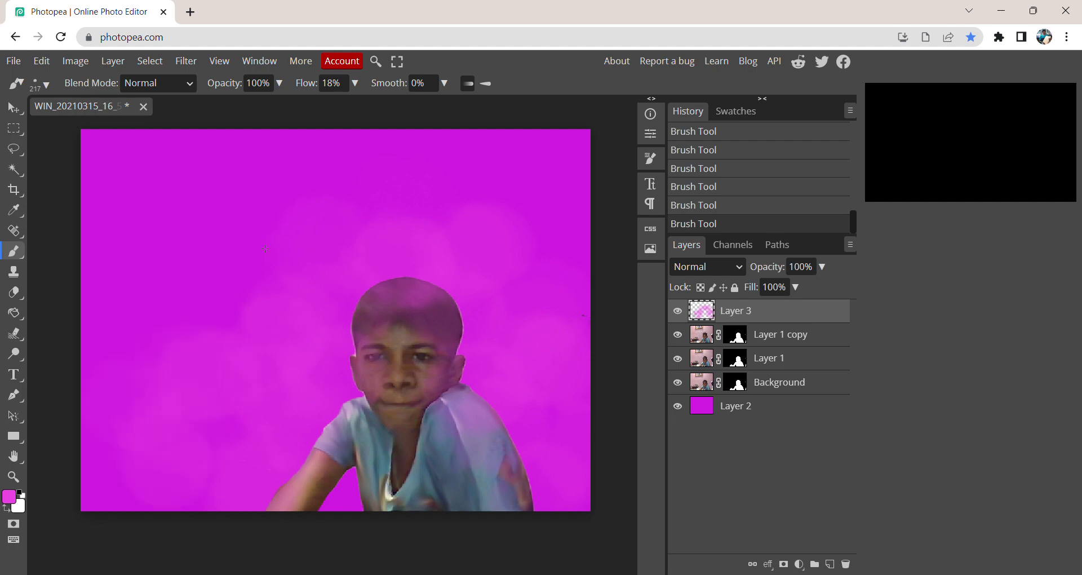
{"action": "mouse_move", "coordinate": [175, 293]}
{"action": "left_mouse_down"}
{"action": "mouse_move", "coordinate": [229, 294]}
{"action": "mouse_move", "coordinate": [247, 231]}
{"action": "left_mouse_up"}
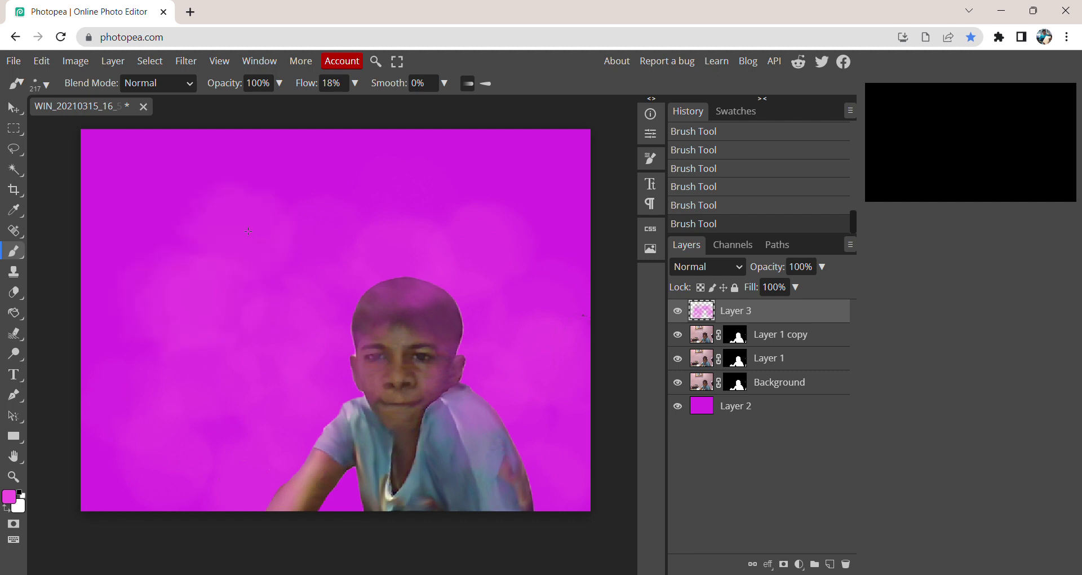
{"action": "left_click", "coordinate": [451, 212]}
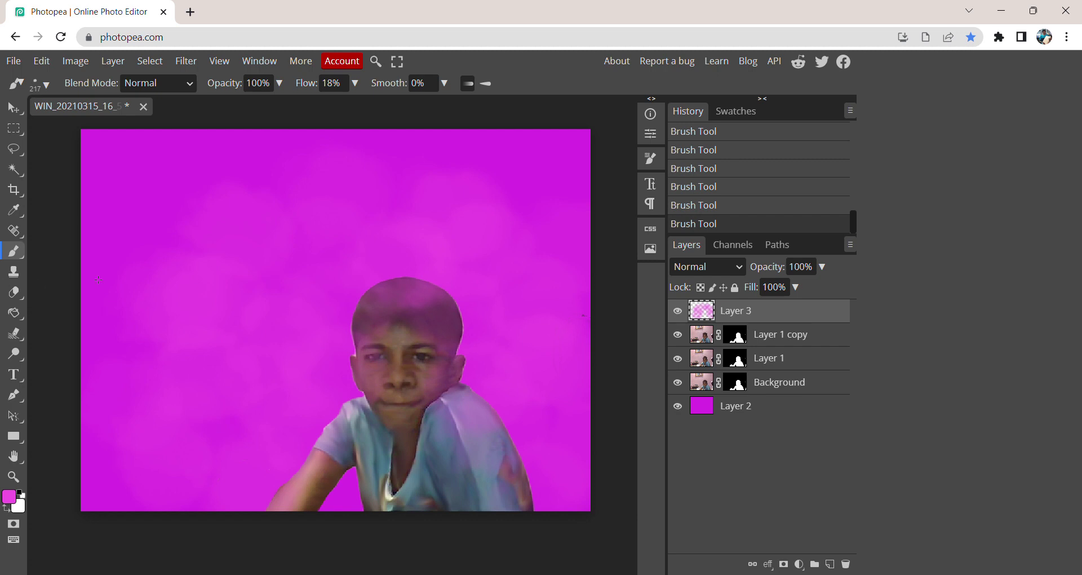
{"action": "left_click_drag", "start_coordinate": [88, 269], "coordinate": [84, 270]}
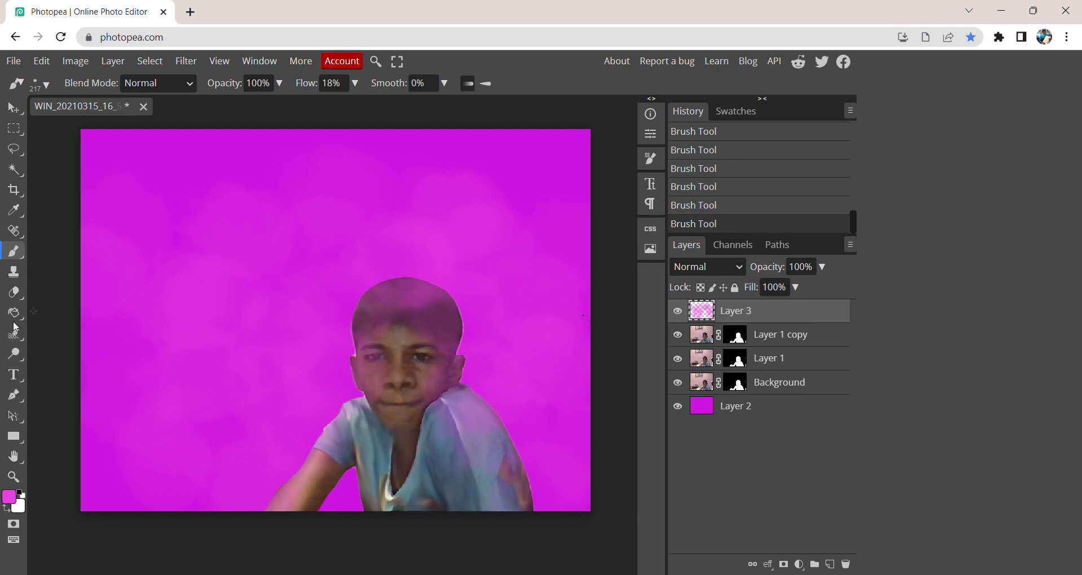
Step: Try erasing a diagonal stroke through the pink haze near the boy's head with the Eraser Tool, and undo it
{"action": "left_click", "coordinate": [14, 292]}
{"action": "left_click_drag", "start_coordinate": [245, 226], "coordinate": [306, 289]}
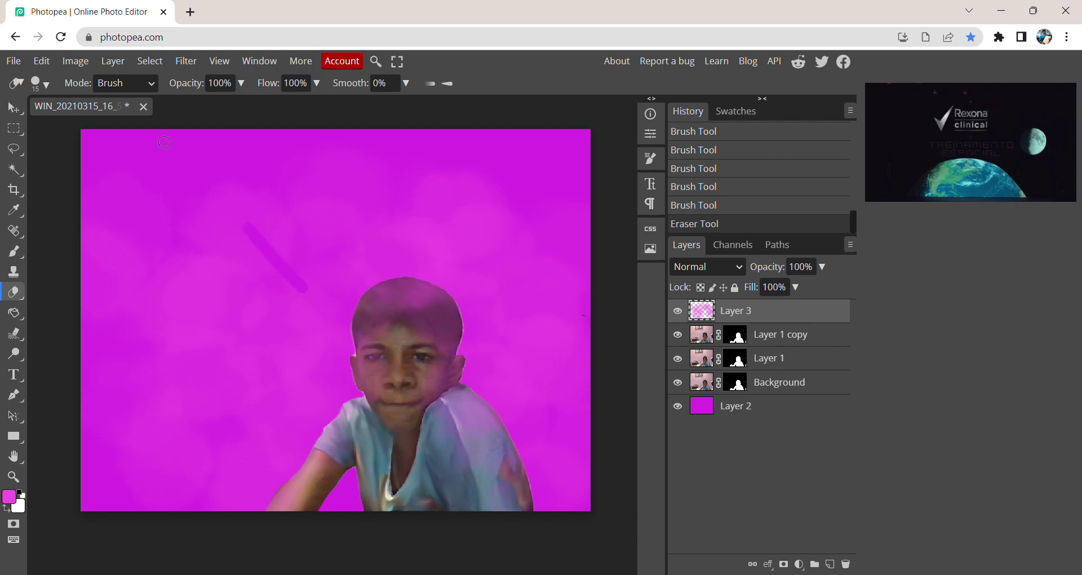
{"action": "key", "text": "ctrl+z"}
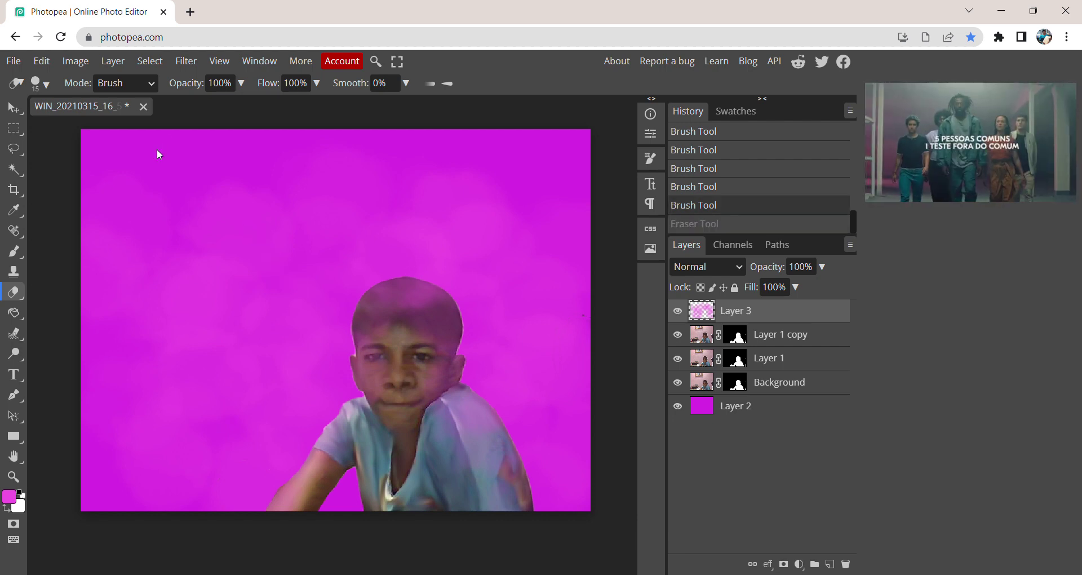
Step: Set the Eraser Tool's flow to 17% and choose the 76 px textured brush tip
{"action": "left_click", "coordinate": [297, 83]}
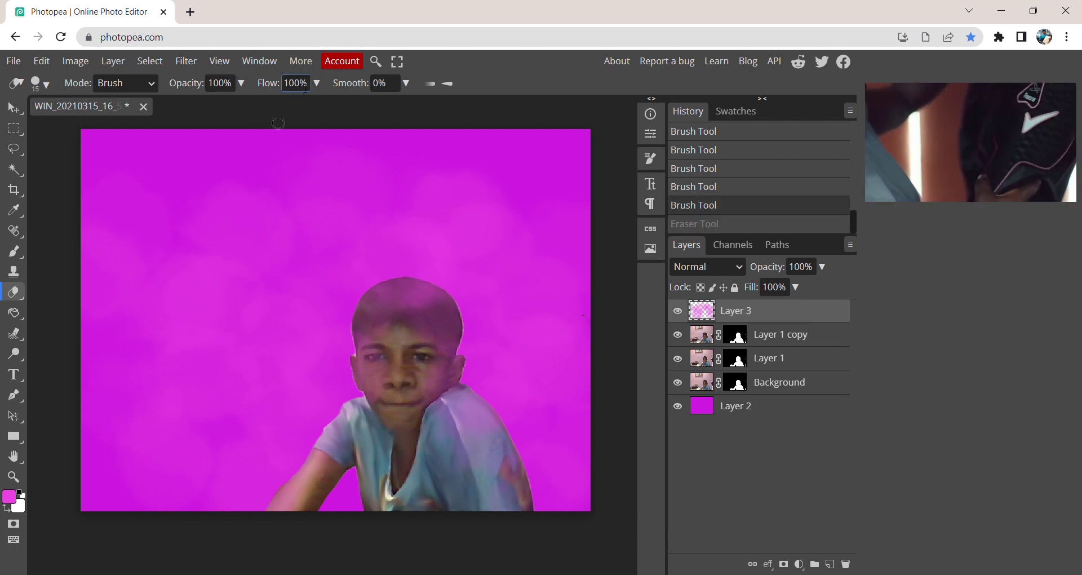
{"action": "key", "text": "BackSpace"}
{"action": "key", "text": "BackSpace"}
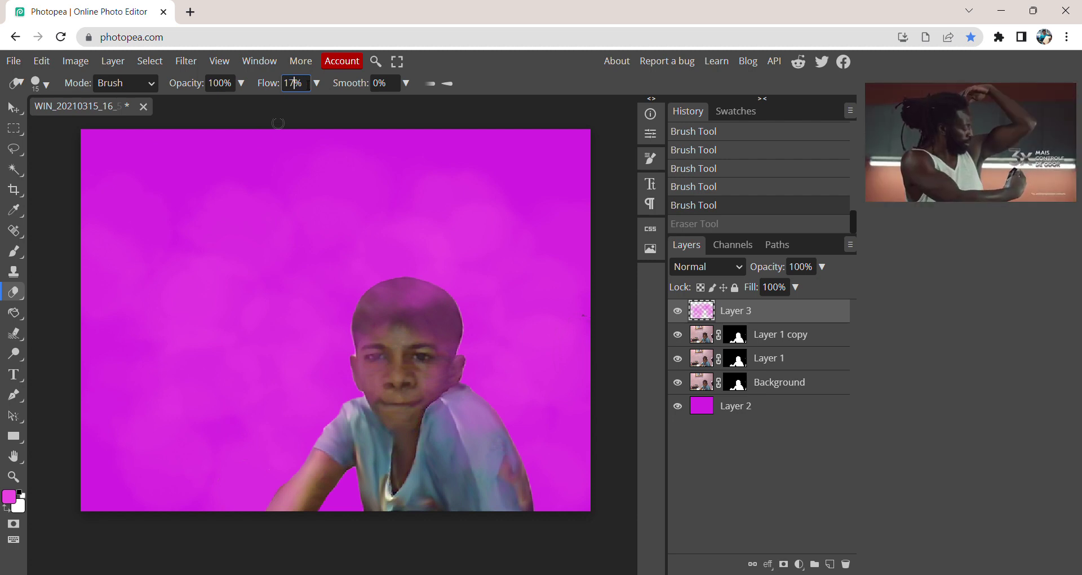
{"action": "type", "text": "7"}
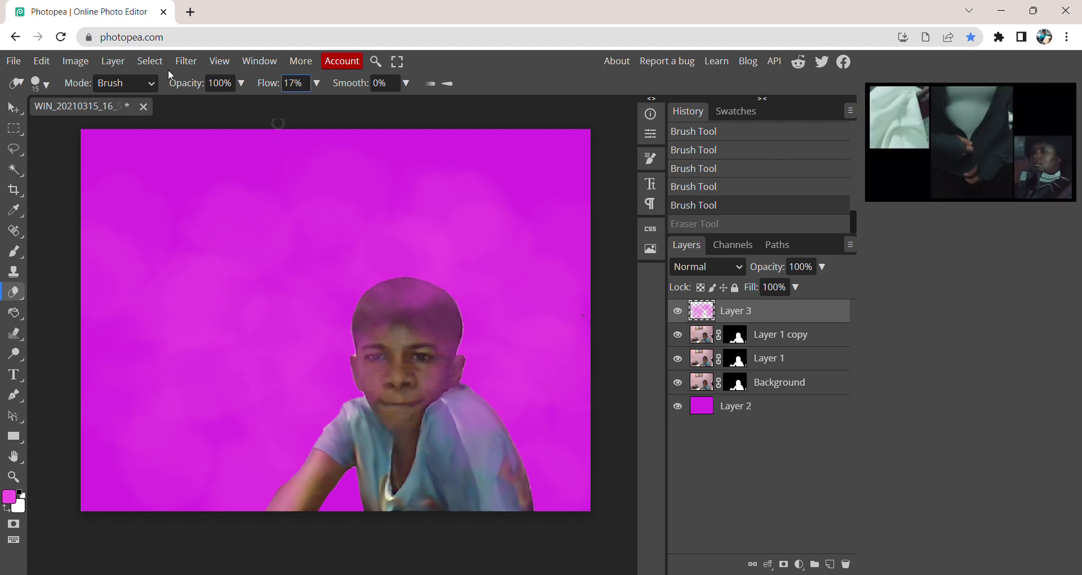
{"action": "left_click", "coordinate": [39, 83]}
{"action": "left_click", "coordinate": [186, 195]}
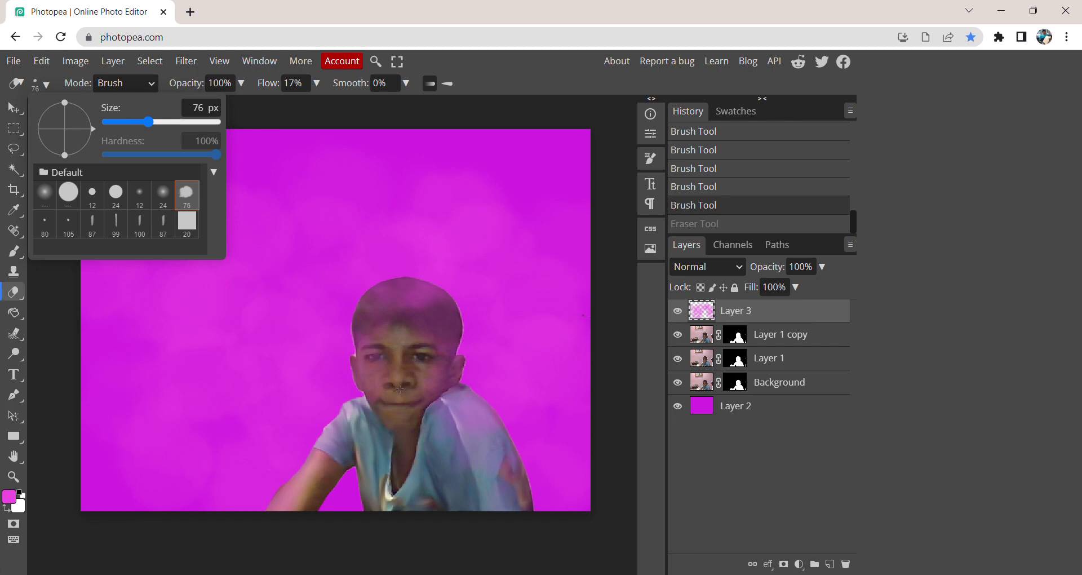
Step: Erase the pink haze covering the boy's face, forehead and hair on Layer 3
{"action": "left_click", "coordinate": [399, 389]}
{"action": "left_click", "coordinate": [389, 355]}
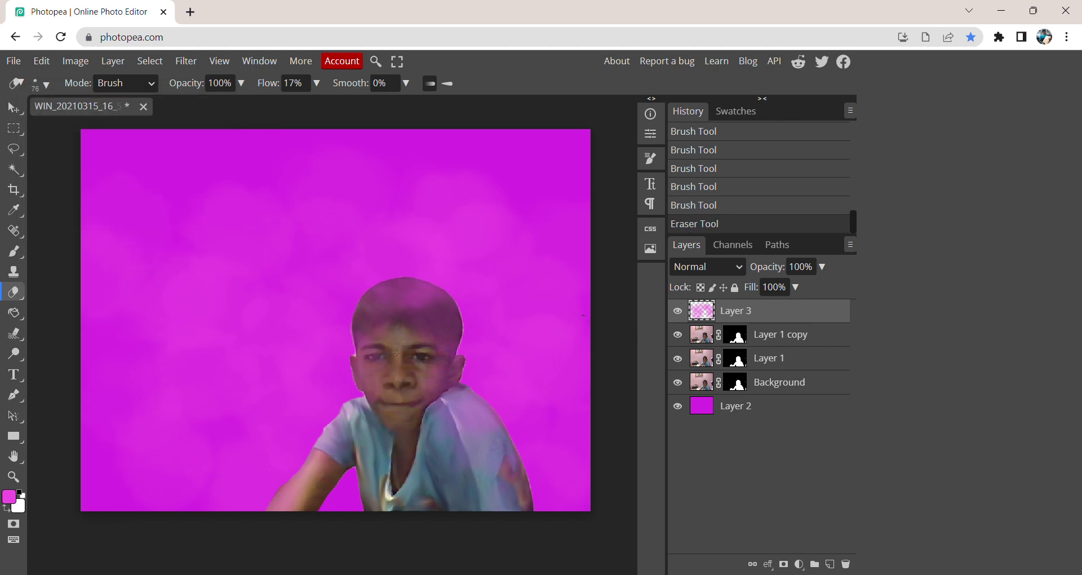
{"action": "left_click_drag", "start_coordinate": [403, 324], "coordinate": [400, 345]}
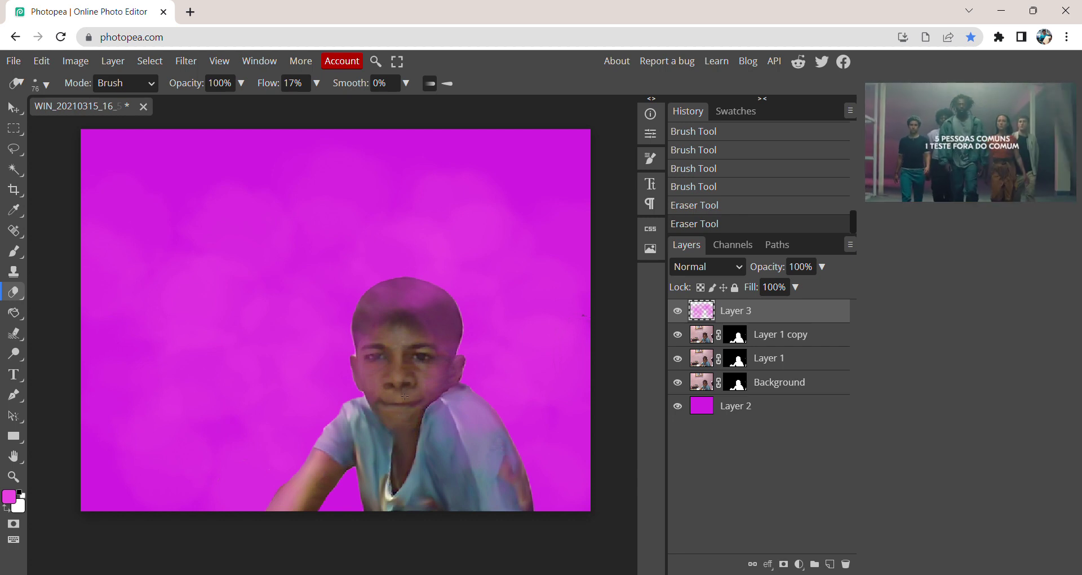
{"action": "left_click_drag", "start_coordinate": [388, 334], "coordinate": [407, 320]}
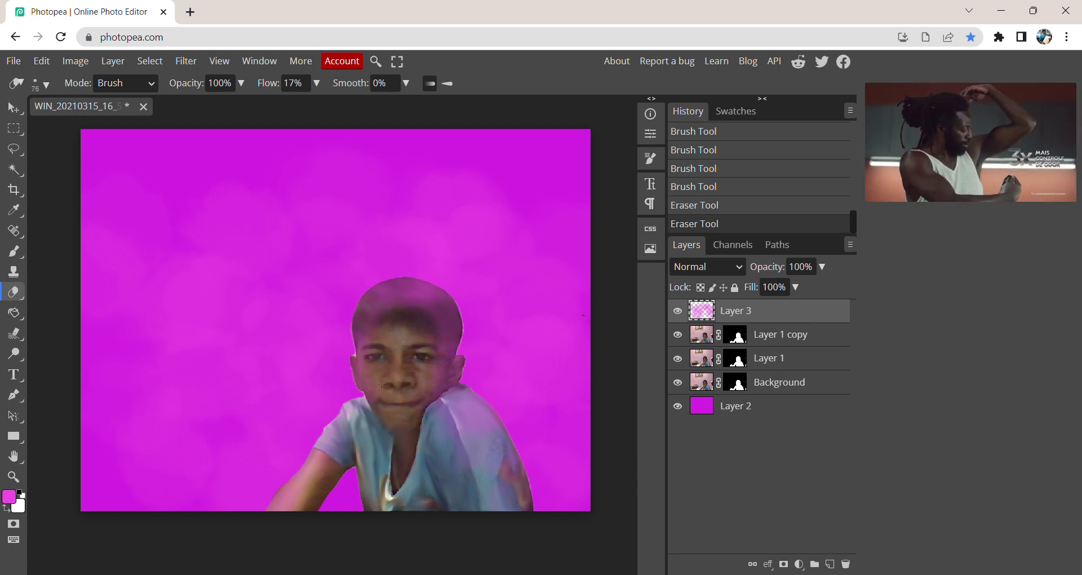
{"action": "mouse_move", "coordinate": [429, 357]}
{"action": "left_mouse_down"}
{"action": "mouse_move", "coordinate": [433, 398]}
{"action": "mouse_move", "coordinate": [396, 350]}
{"action": "left_mouse_up"}
{"action": "mouse_move", "coordinate": [412, 309]}
{"action": "left_mouse_down"}
{"action": "mouse_move", "coordinate": [389, 321]}
{"action": "mouse_move", "coordinate": [431, 298]}
{"action": "left_mouse_up"}
{"action": "left_click_drag", "start_coordinate": [443, 335], "coordinate": [376, 320]}
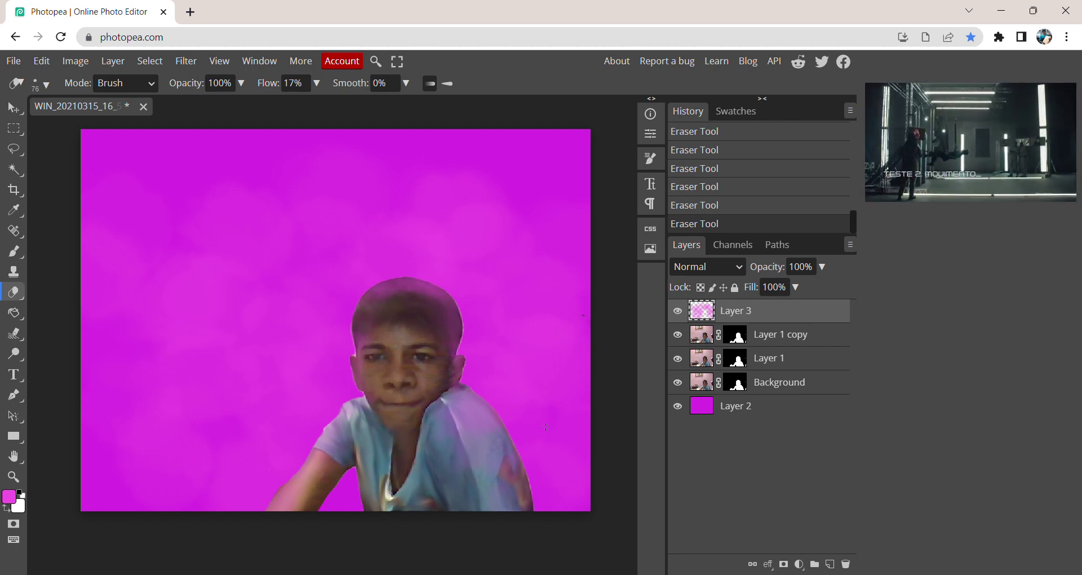
Step: Try to start a text layer on the background beside the boy, with size 90 and the Italic style
{"action": "left_click", "coordinate": [13, 375]}
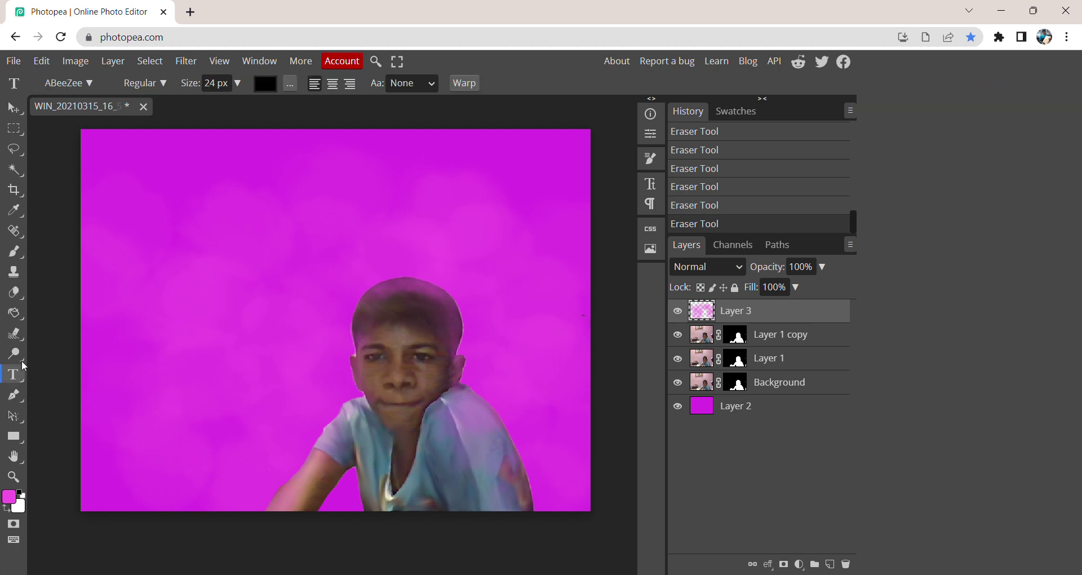
{"action": "left_click", "coordinate": [160, 241]}
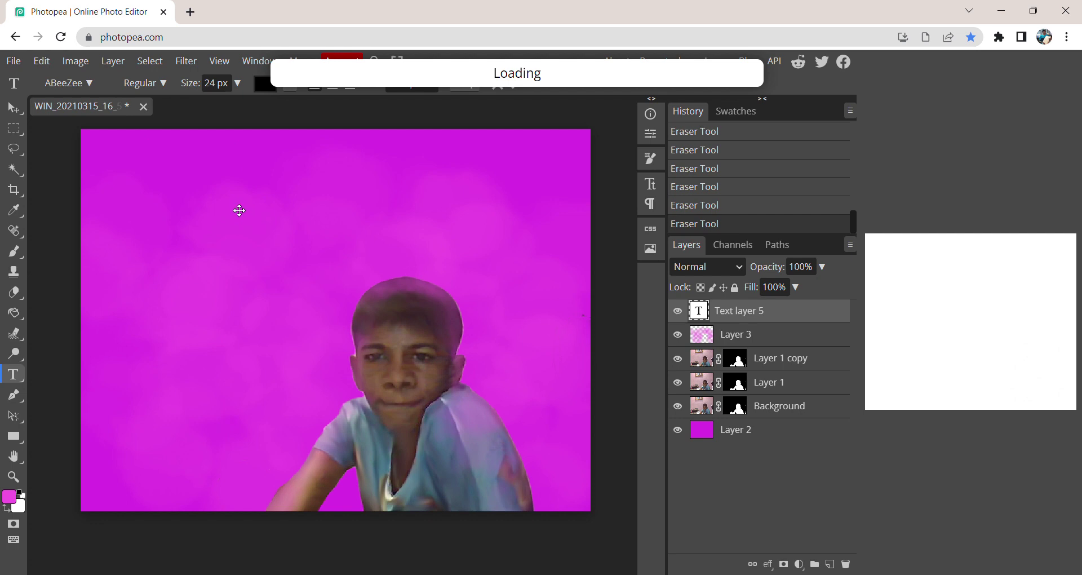
{"action": "left_click", "coordinate": [90, 82]}
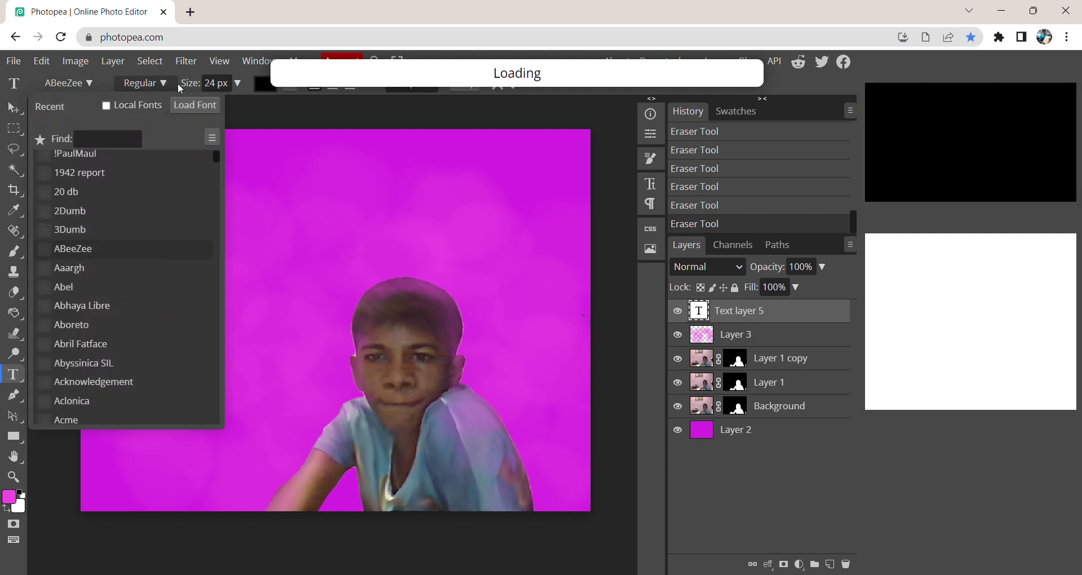
{"action": "double_click", "coordinate": [209, 83]}
{"action": "type", "text": "90"}
{"action": "key", "text": "Escape"}
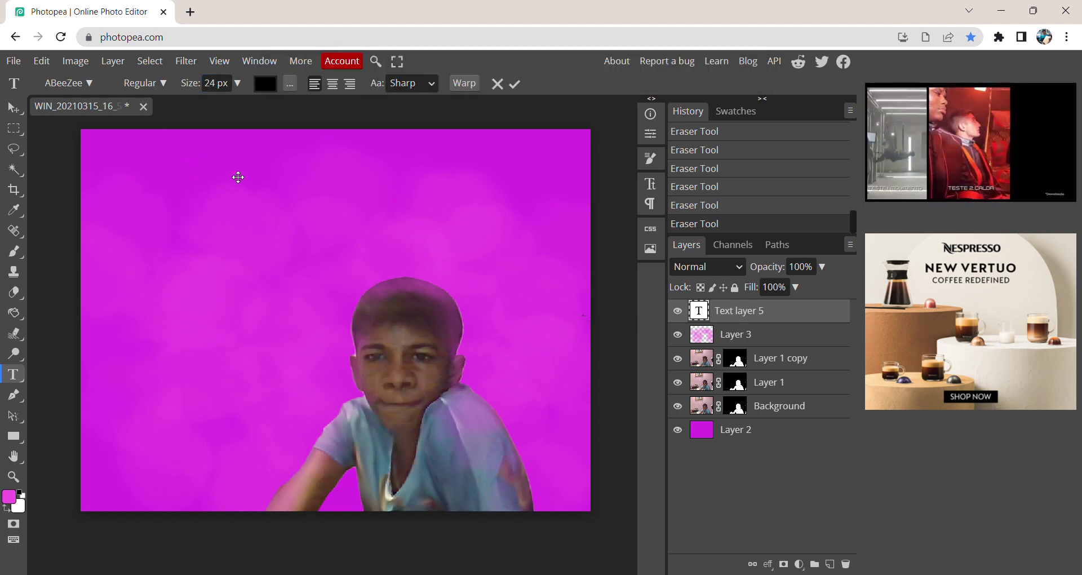
{"action": "left_click", "coordinate": [164, 85]}
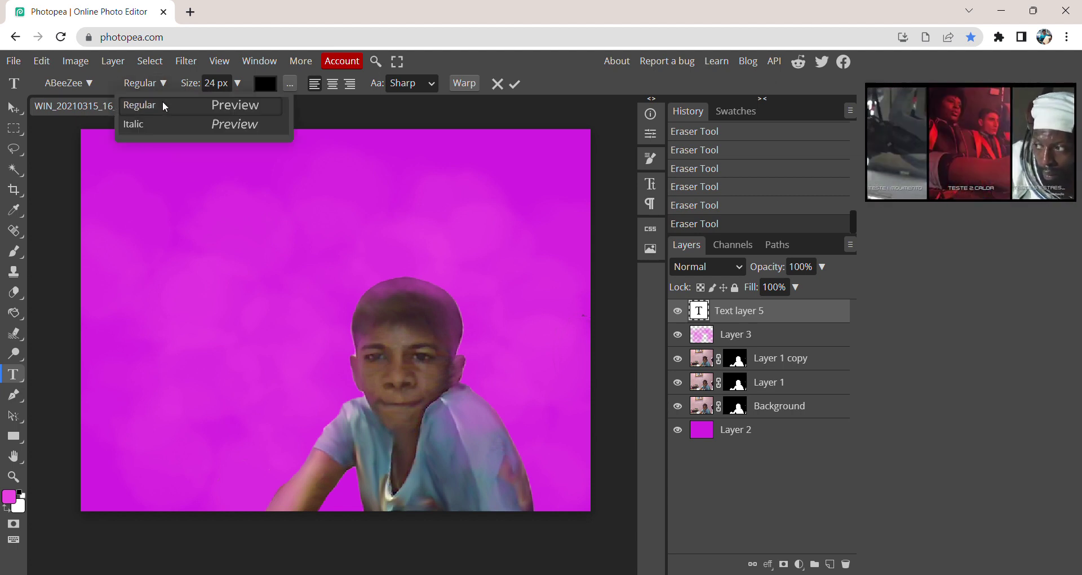
{"action": "left_click", "coordinate": [184, 125]}
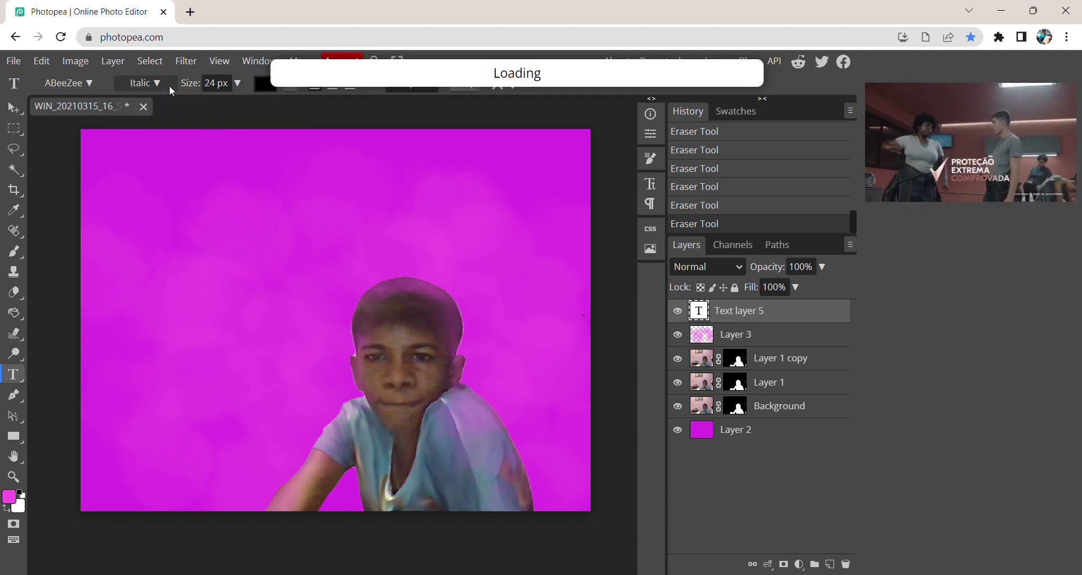
{"action": "left_click", "coordinate": [172, 84]}
{"action": "left_click", "coordinate": [173, 105]}
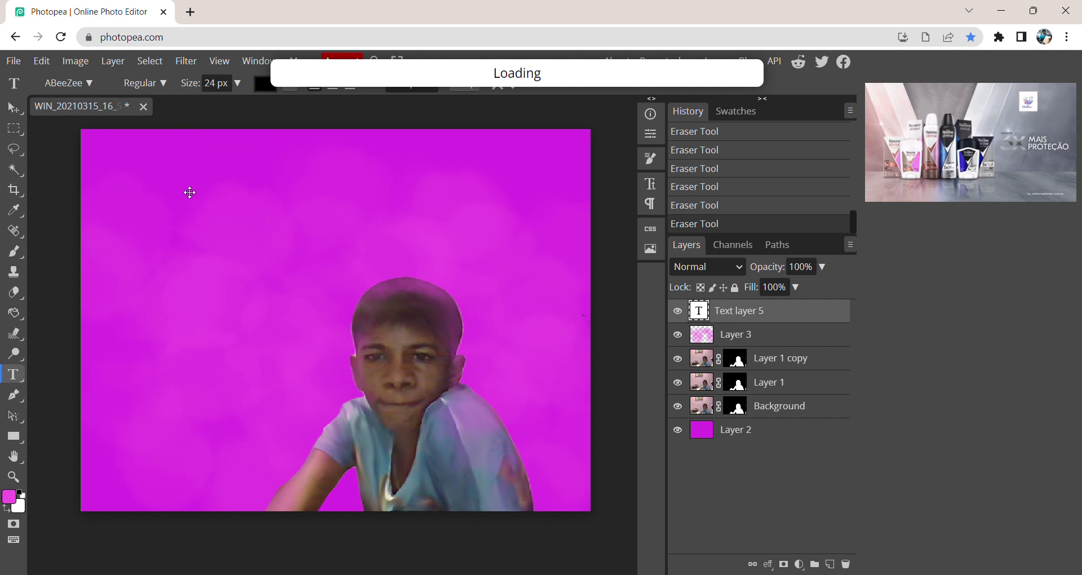
Step: Duplicate the empty text layer and start another one on the background
{"action": "right_click", "coordinate": [747, 325]}
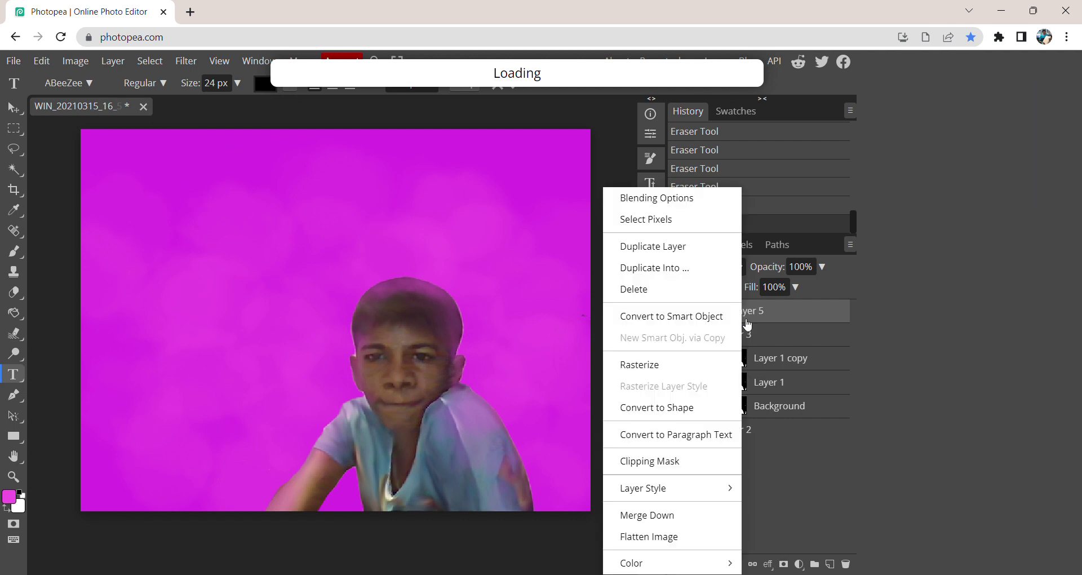
{"action": "left_click", "coordinate": [699, 246]}
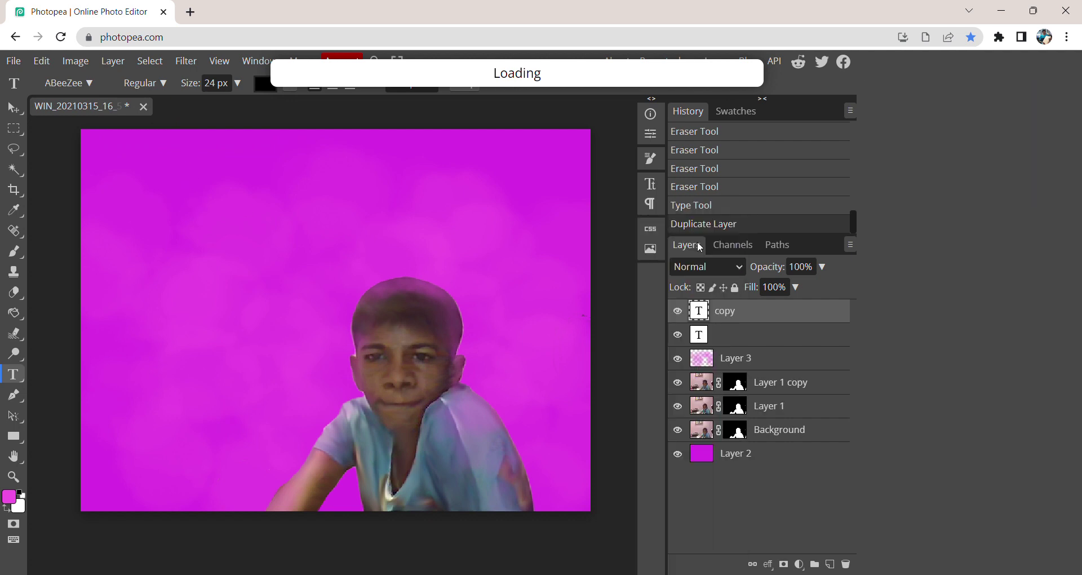
{"action": "left_click", "coordinate": [308, 234]}
{"action": "left_click", "coordinate": [14, 375]}
Step: Start a new text layer on the background beside the boy and set its font to Acknowledgement
{"action": "left_click", "coordinate": [152, 254]}
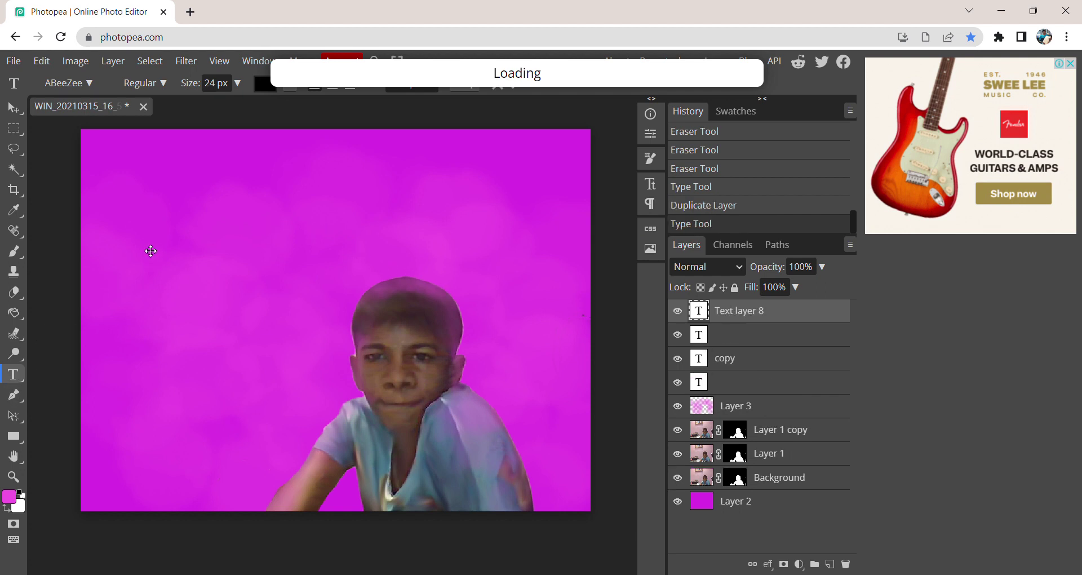
{"action": "left_click", "coordinate": [73, 83]}
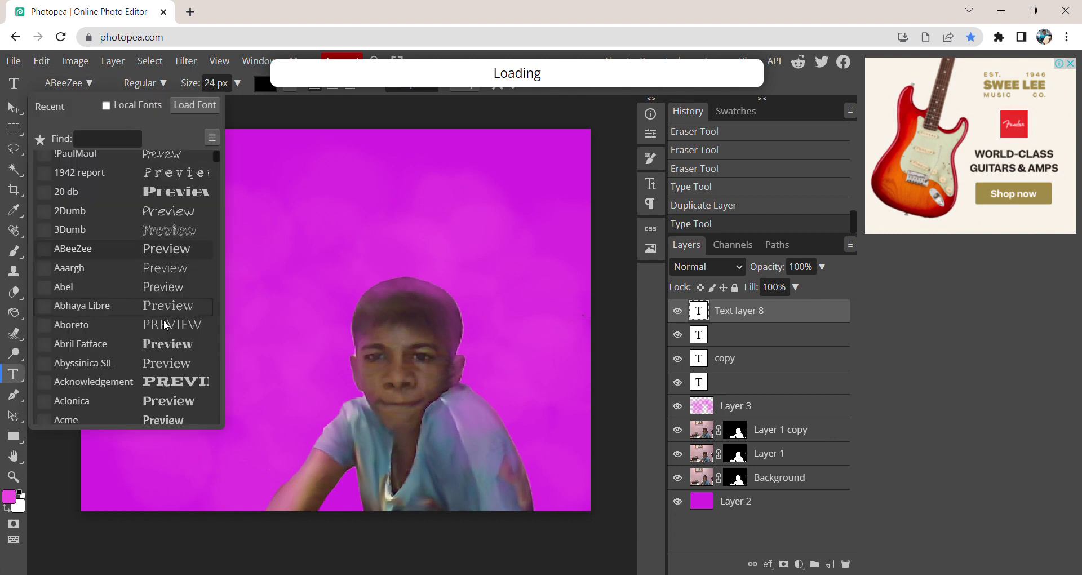
{"action": "left_click", "coordinate": [167, 380]}
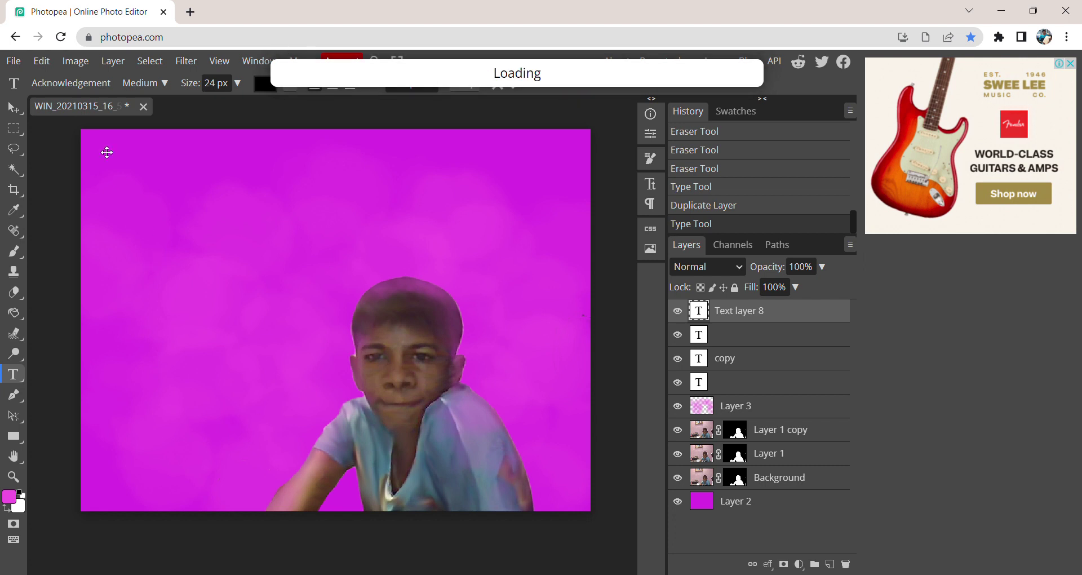
Step: Search the fonts for "Sal" and set the new text layer's font to Salaryman
{"action": "left_click", "coordinate": [94, 82]}
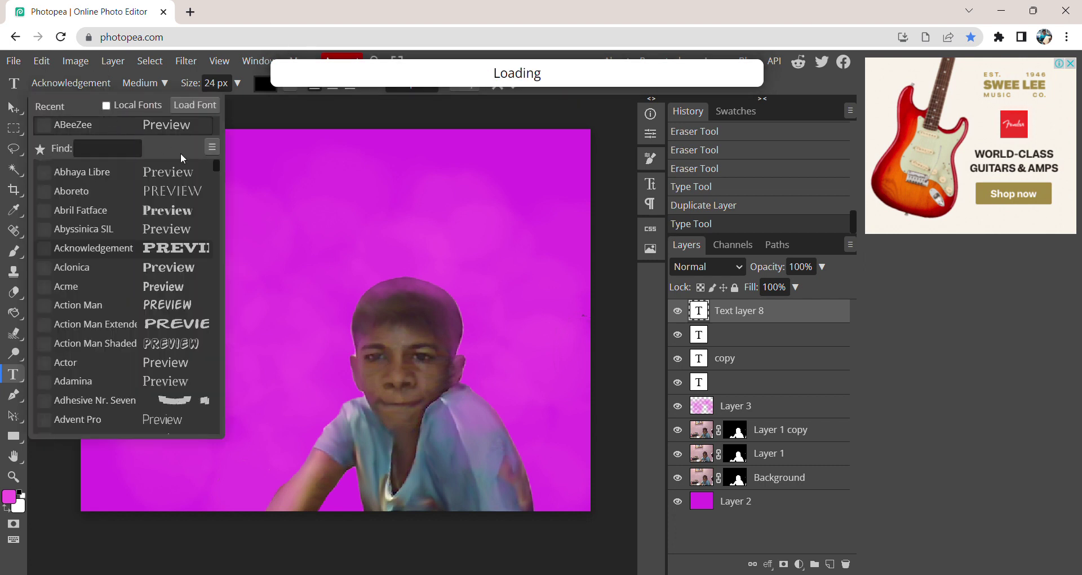
{"action": "scroll", "coordinate": [216, 212], "scroll_direction": "down", "scroll_amount": 10}
{"action": "left_click", "coordinate": [98, 148]}
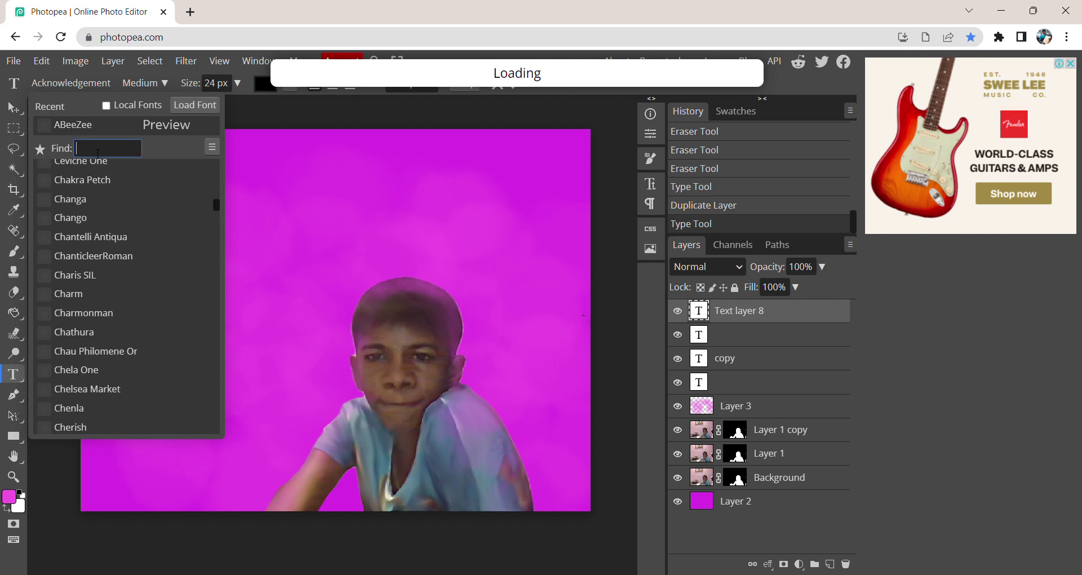
{"action": "type", "text": "Sal"}
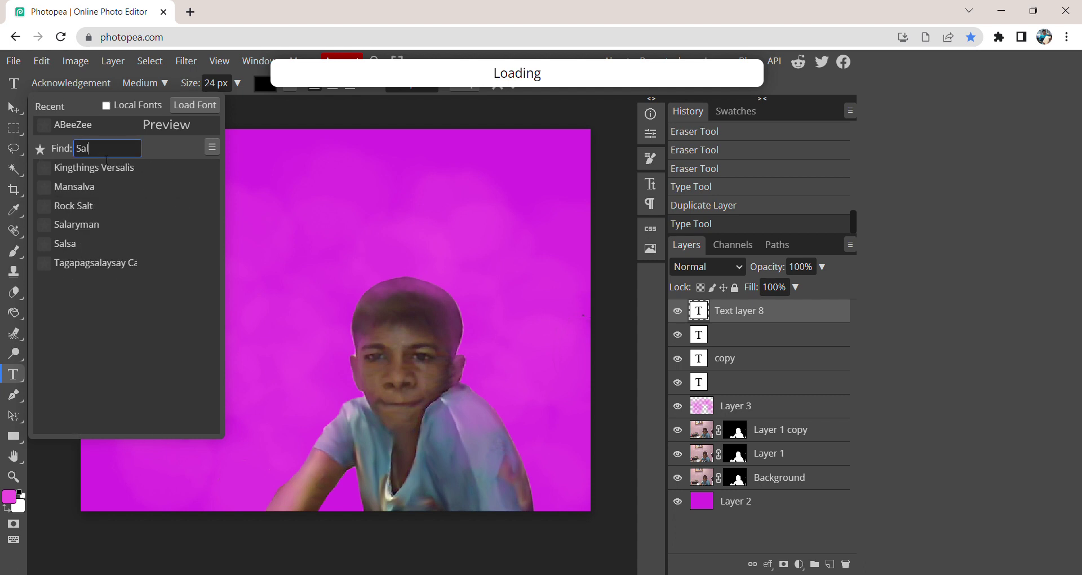
{"action": "left_click", "coordinate": [96, 230]}
{"action": "left_click", "coordinate": [64, 86]}
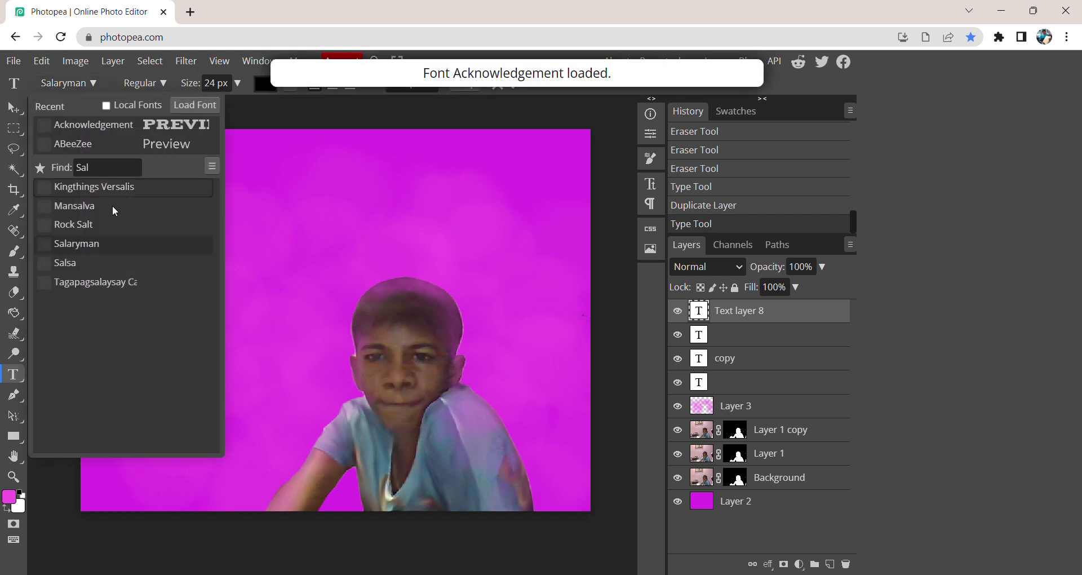
{"action": "left_click", "coordinate": [85, 242]}
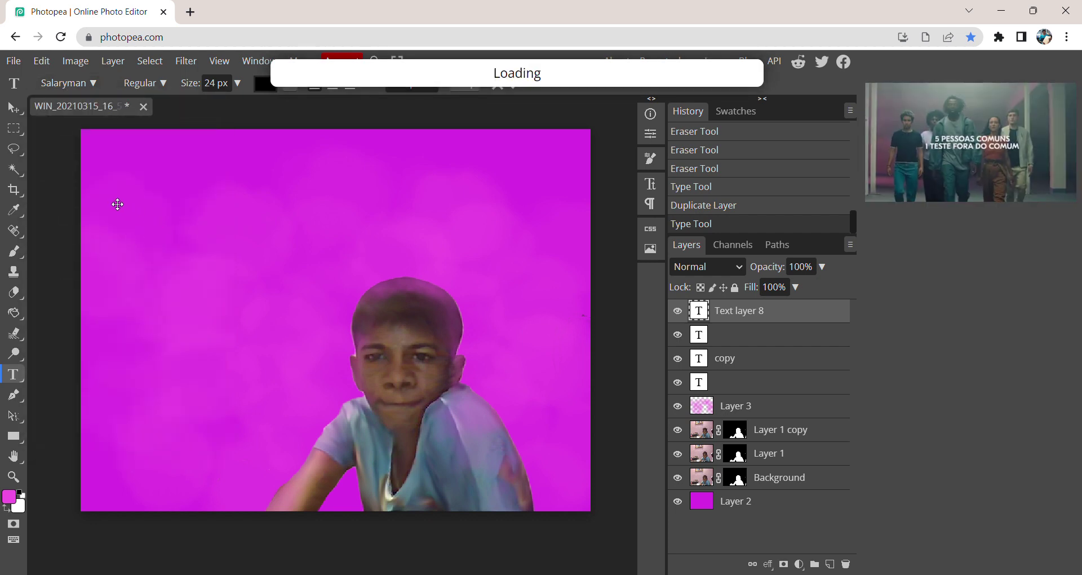
Step: Delete the three surplus empty text layers below the newest one and select the remaining text layer
{"action": "left_click", "coordinate": [732, 336]}
{"action": "left_click", "coordinate": [845, 564]}
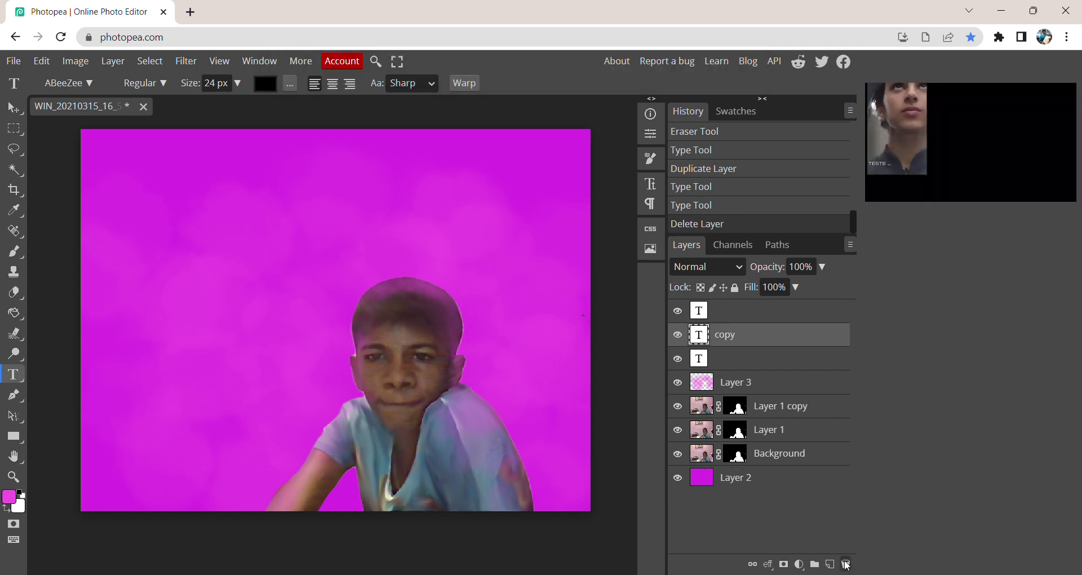
{"action": "left_click", "coordinate": [845, 564]}
{"action": "left_click", "coordinate": [845, 563]}
{"action": "left_click", "coordinate": [756, 312]}
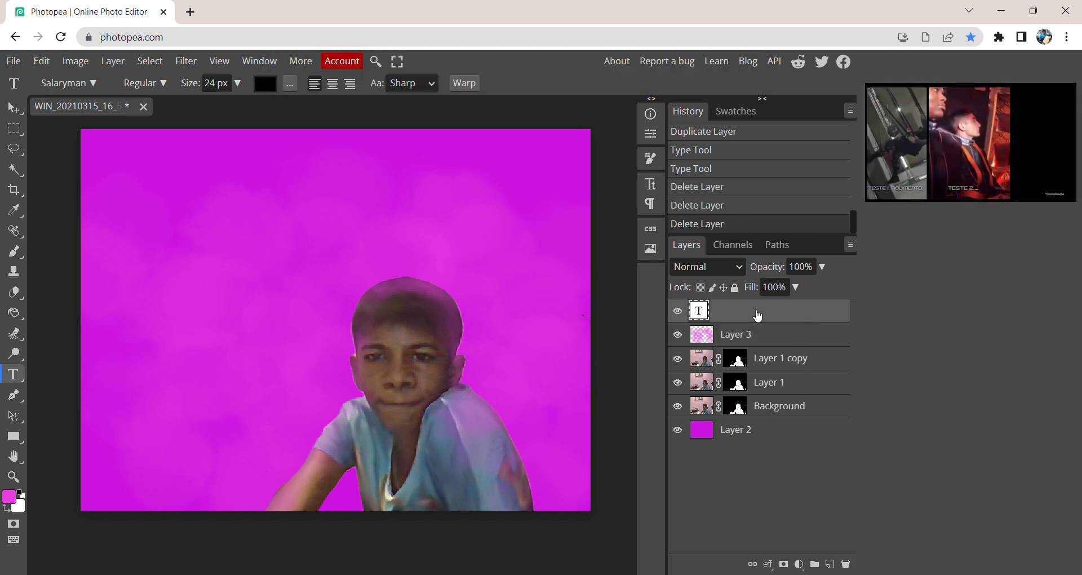
Step: Add the text "HAPPY BIRTHDAY" in the Salaryman font on the background above the boy's head
{"action": "left_click", "coordinate": [166, 206]}
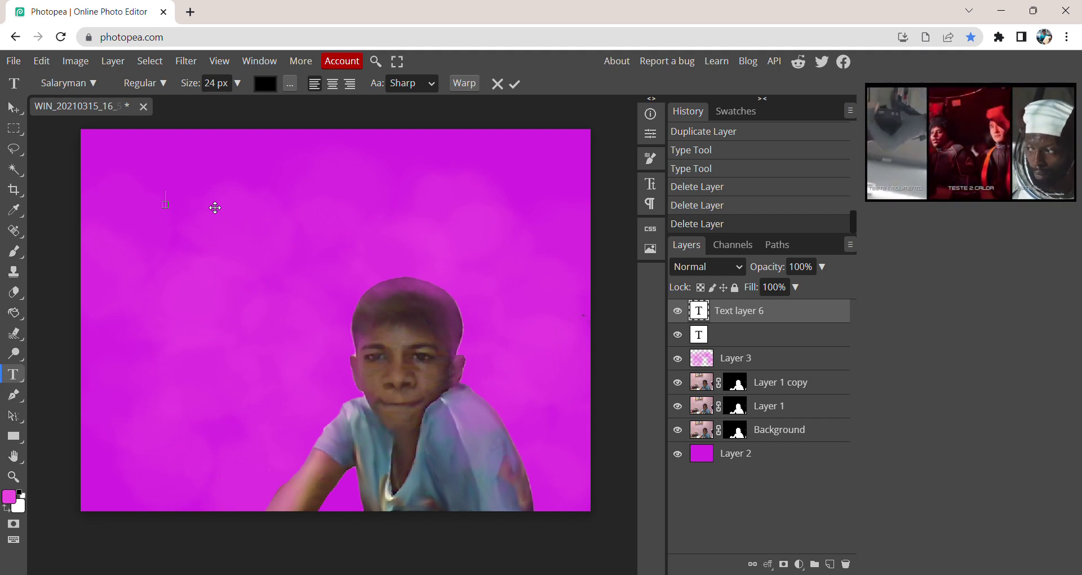
{"action": "type", "text": "SA"}
{"action": "key", "text": "BackSpace"}
{"action": "key", "text": "BackSpace"}
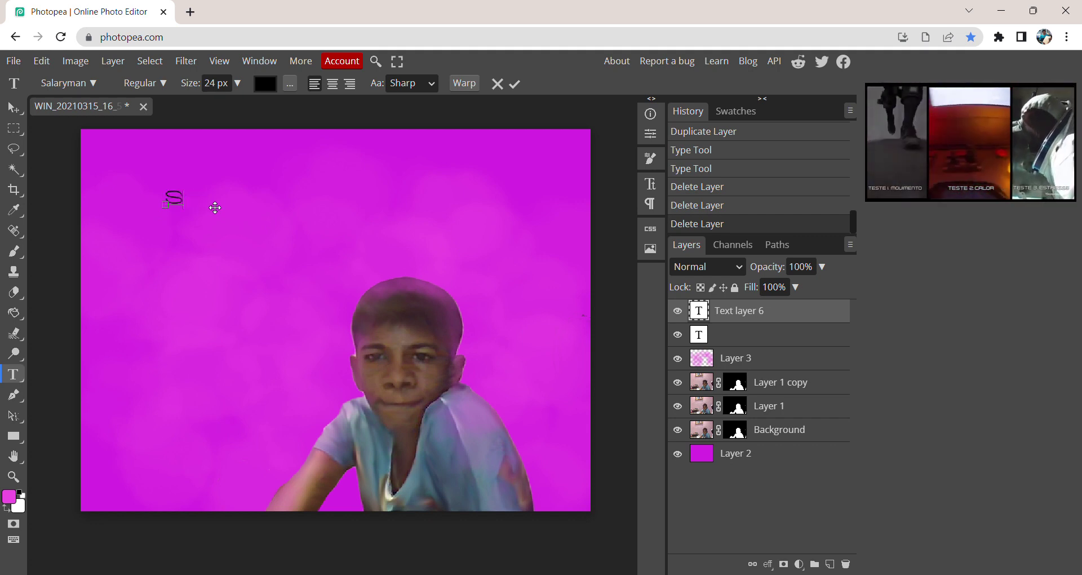
{"action": "type", "text": "HAPPY B"}
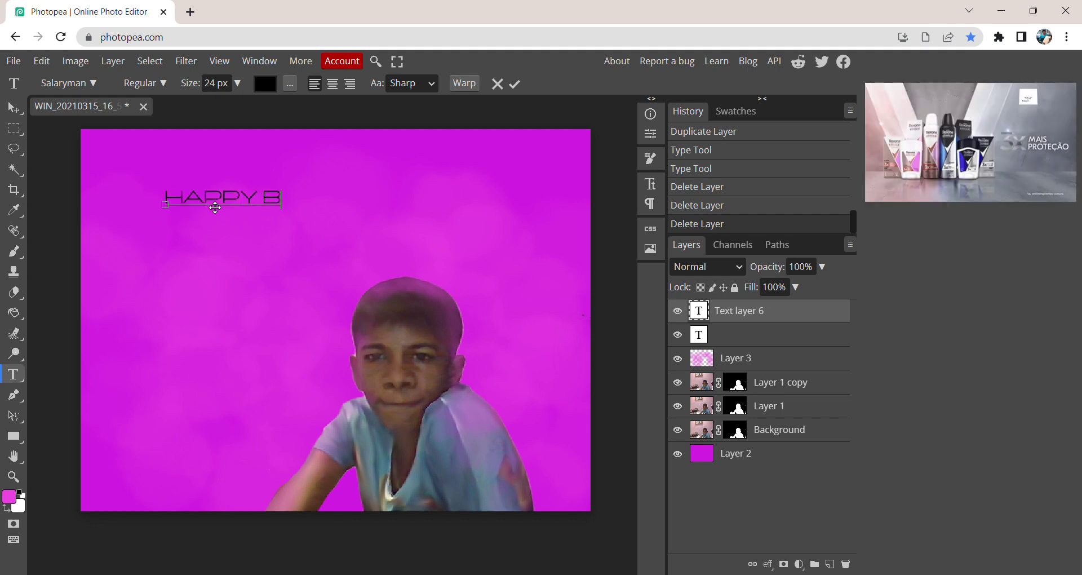
{"action": "type", "text": "IRTHDAY"}
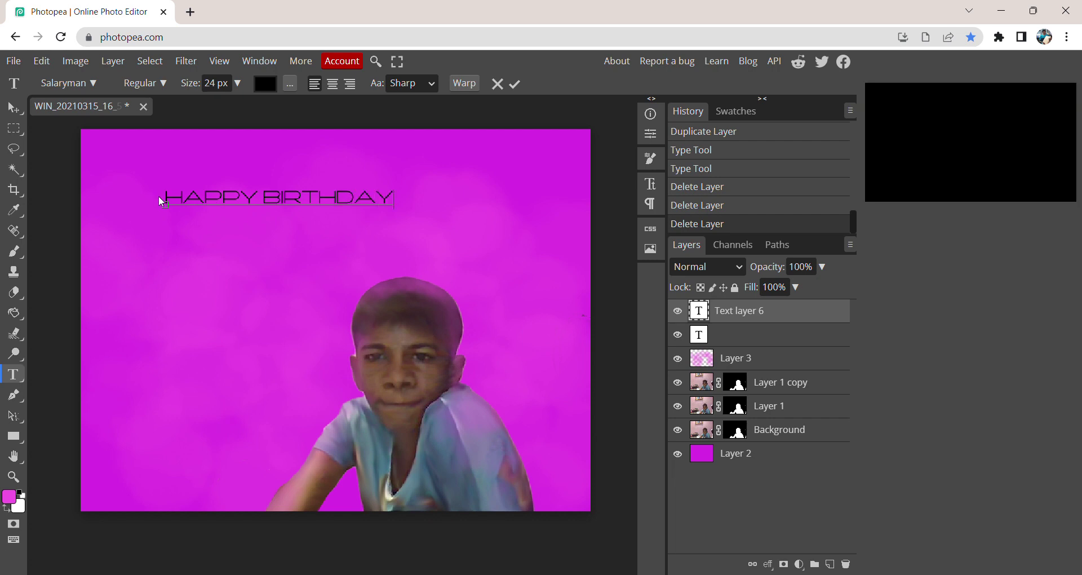
Step: Select the whole HAPPY BIRTHDAY text and set its colour to white (ffffff)
{"action": "left_click_drag", "start_coordinate": [164, 199], "coordinate": [412, 206]}
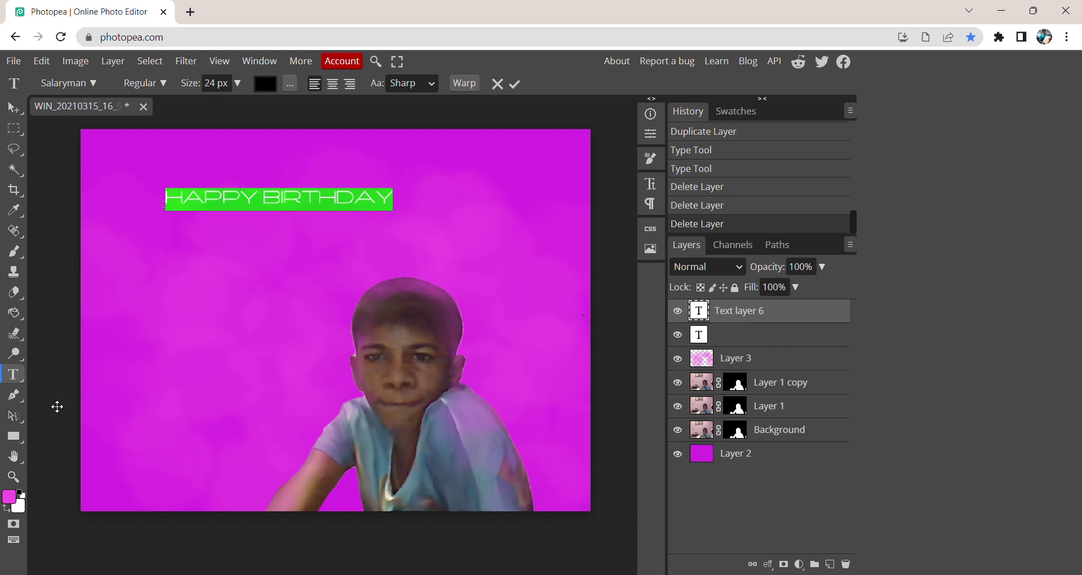
{"action": "left_click", "coordinate": [265, 83]}
{"action": "left_click_drag", "start_coordinate": [227, 188], "coordinate": [115, 188]}
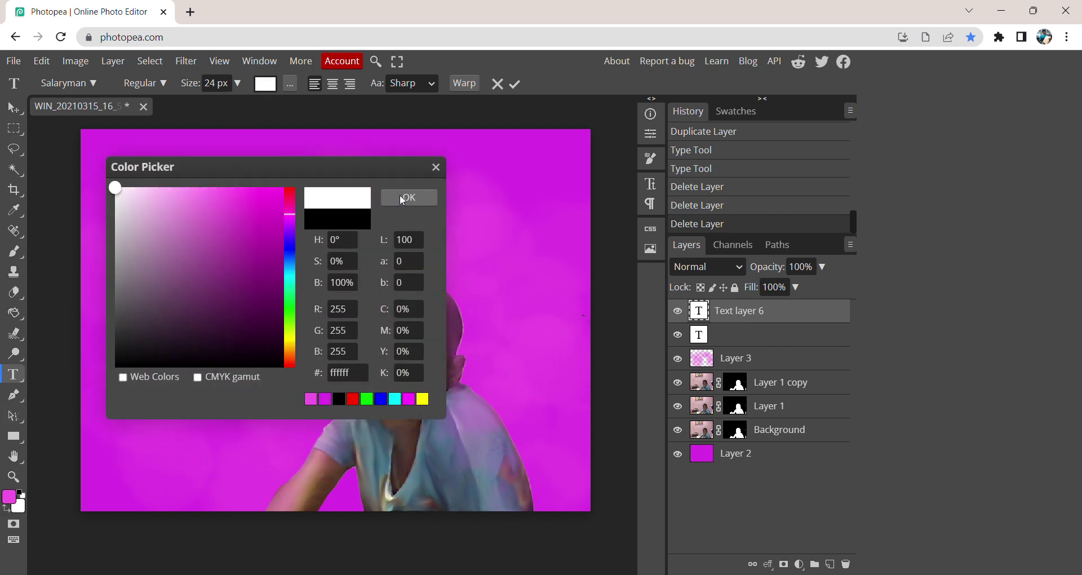
{"action": "left_click", "coordinate": [401, 198]}
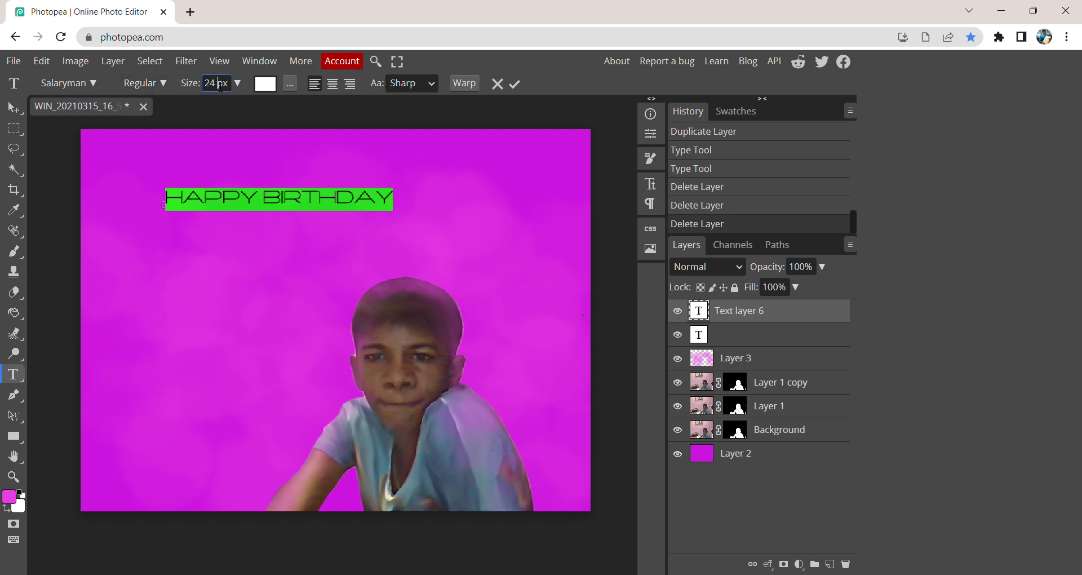
Step: Set the size of the selected HAPPY BIRTHDAY text to 90 px
{"action": "key", "text": "BackSpace"}
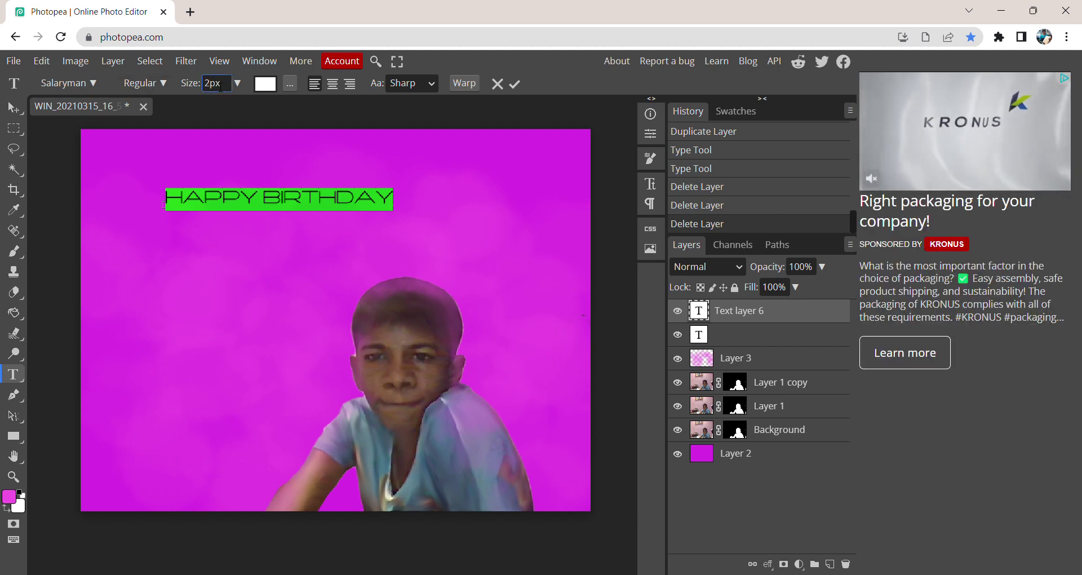
{"action": "key", "text": "BackSpace"}
{"action": "type", "text": "90"}
{"action": "key", "text": "Return"}
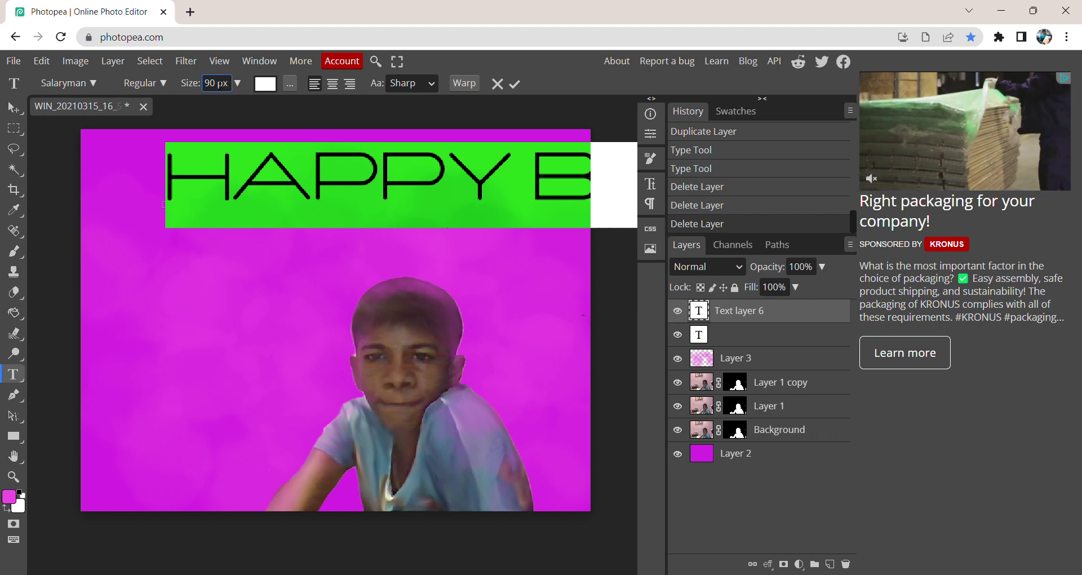
Step: Reduce the HAPPY BIRTHDAY text to 70 px, end text editing and undo the resulting layer deletion
{"action": "left_click", "coordinate": [216, 85]}
{"action": "key", "text": "BackSpace"}
{"action": "key", "text": "BackSpace"}
{"action": "type", "text": "70"}
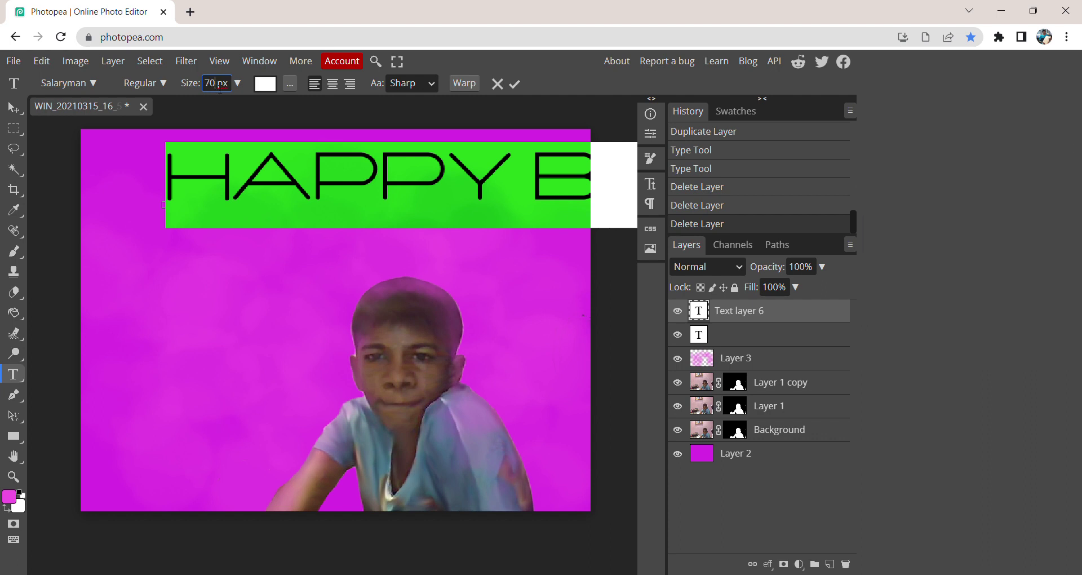
{"action": "key", "text": "Return"}
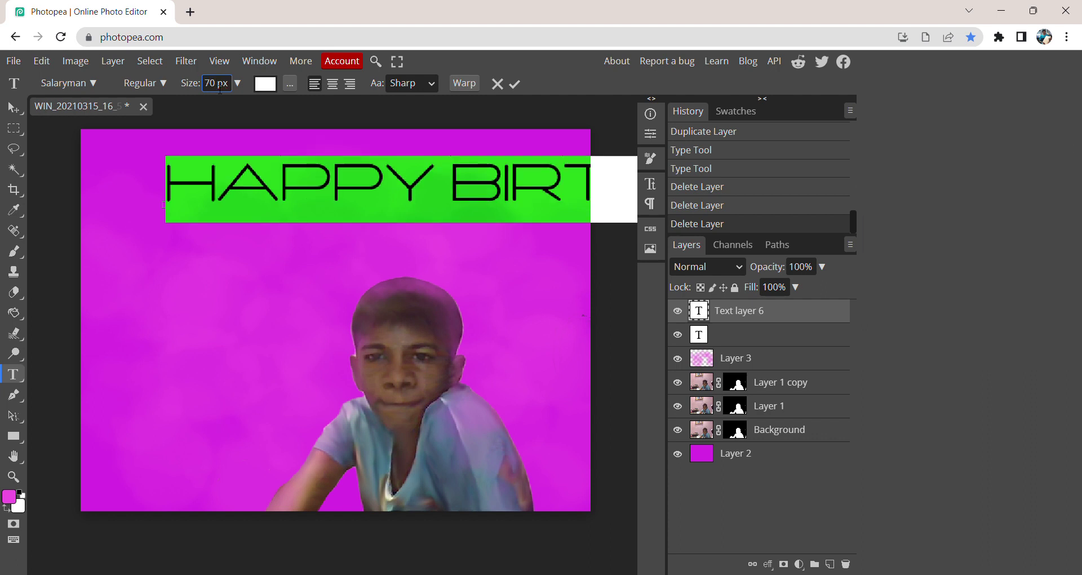
{"action": "key", "text": "Escape"}
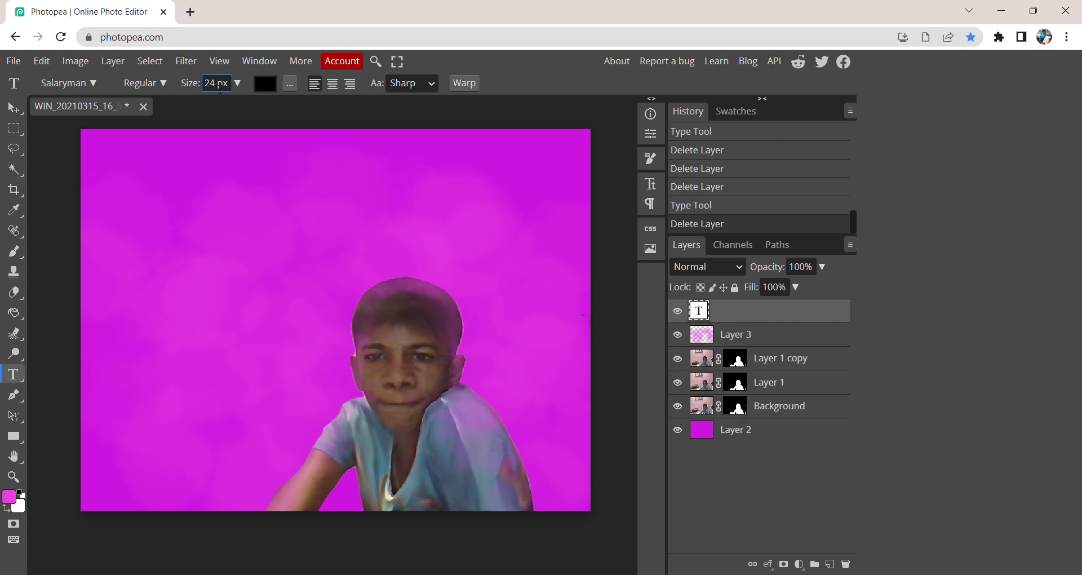
{"action": "key", "text": "ctrl+z"}
Step: Move the HAPPY BIRTHDAY text to start near the canvas's left edge
{"action": "left_click_drag", "start_coordinate": [169, 192], "coordinate": [485, 174]}
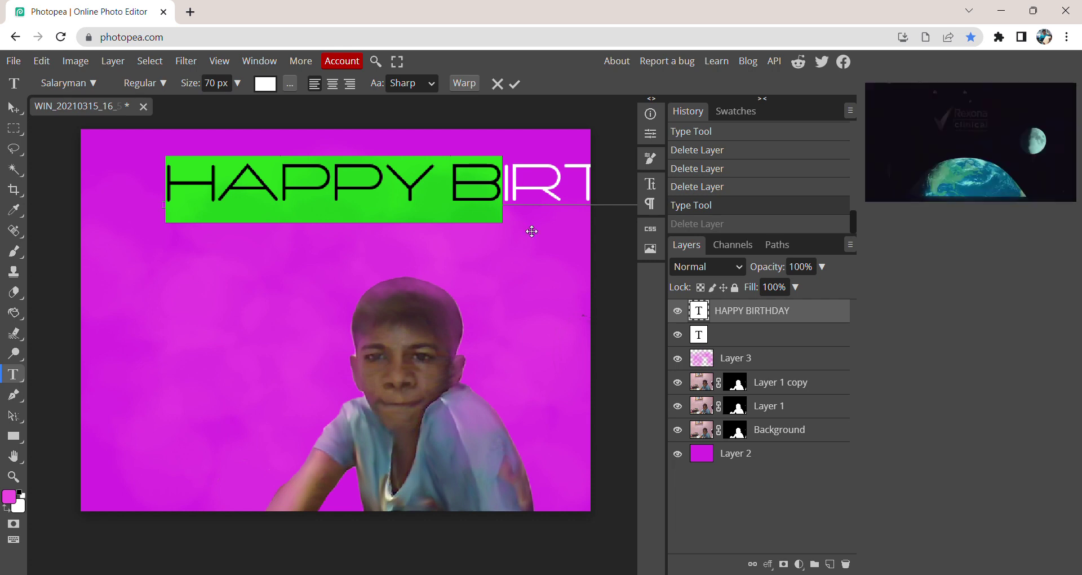
{"action": "left_click_drag", "start_coordinate": [532, 231], "coordinate": [475, 236]}
{"action": "left_click", "coordinate": [135, 199]}
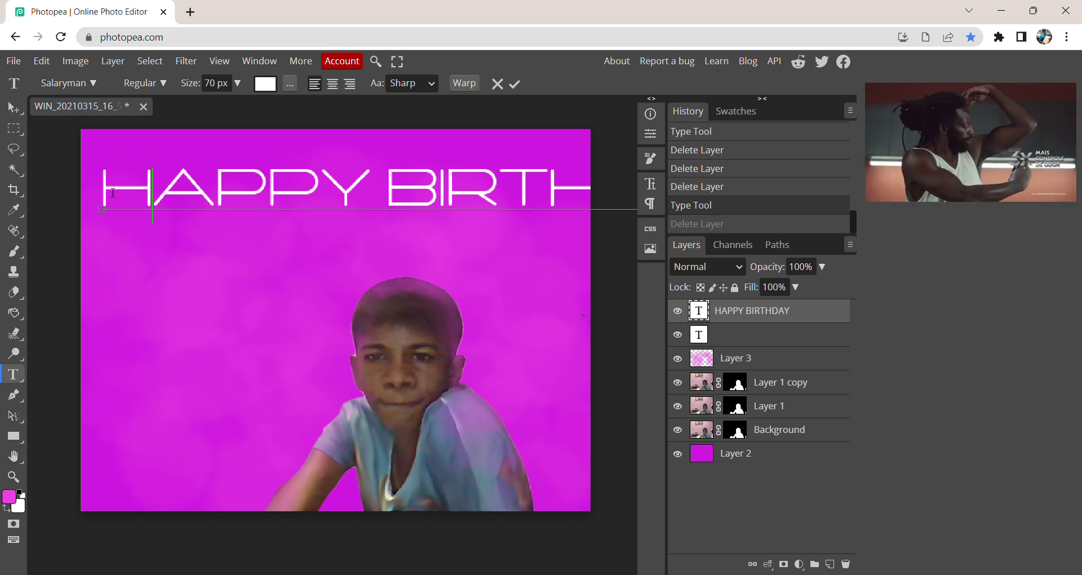
Step: Set all letters of the HAPPY BIRTHDAY text to 50 px, including the final letters AY
{"action": "left_click_drag", "start_coordinate": [103, 192], "coordinate": [647, 202]}
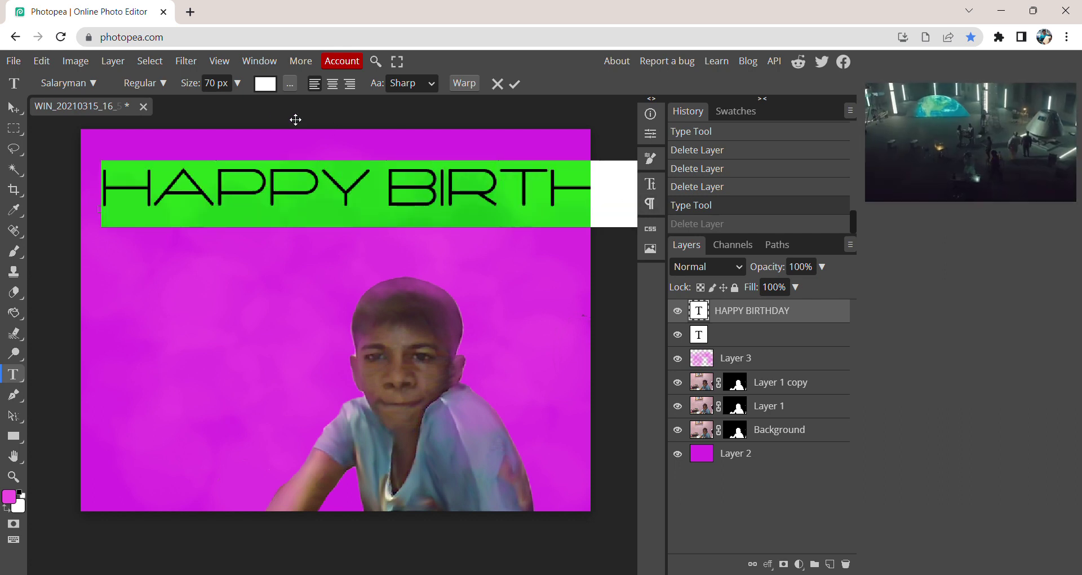
{"action": "key", "text": "Return"}
{"action": "left_click_drag", "start_coordinate": [495, 192], "coordinate": [597, 194]}
{"action": "left_click", "coordinate": [210, 83]}
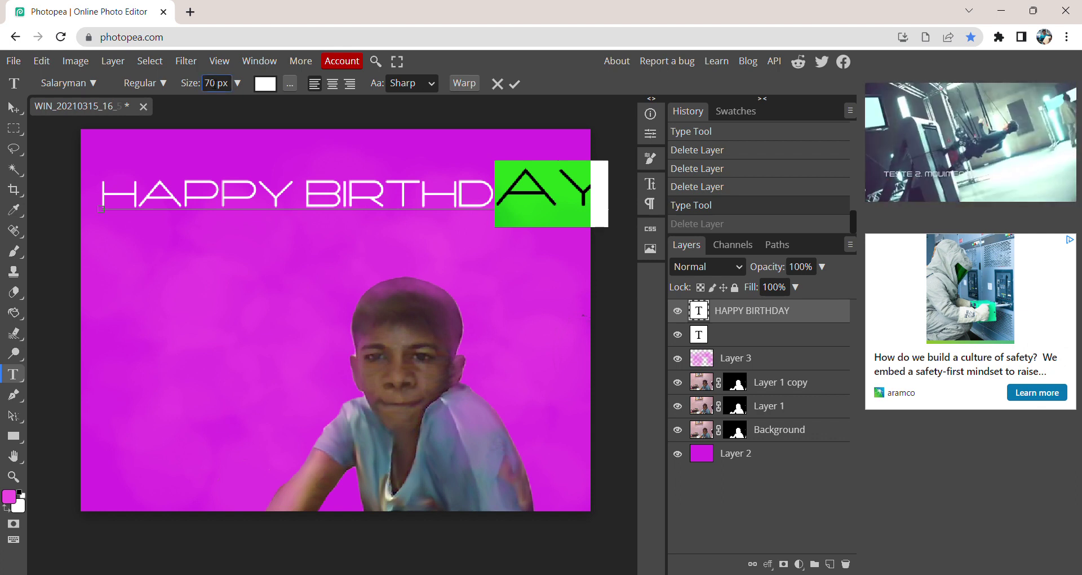
{"action": "key", "text": "BackSpace"}
{"action": "type", "text": "5"}
{"action": "key", "text": "Return"}
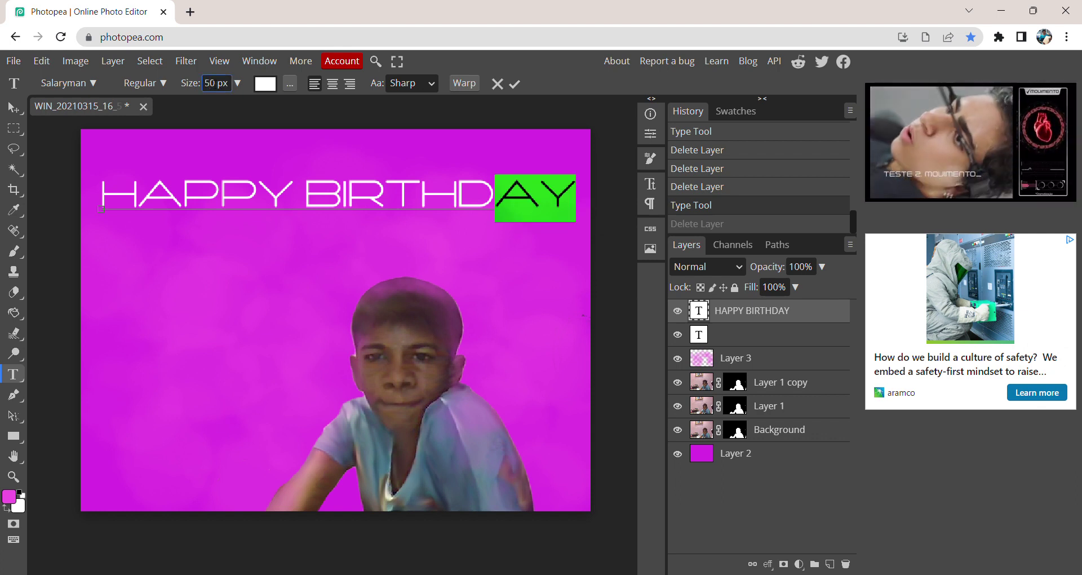
Step: Move the HAPPY BIRTHDAY text slightly down and against the canvas's left edge
{"action": "left_click", "coordinate": [299, 195]}
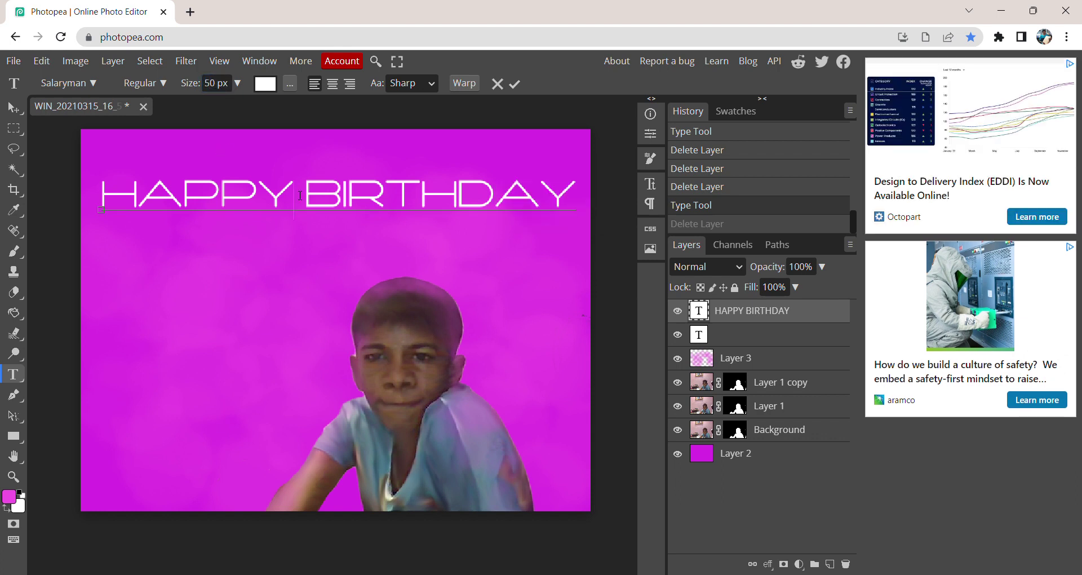
{"action": "left_click_drag", "start_coordinate": [102, 194], "coordinate": [555, 200]}
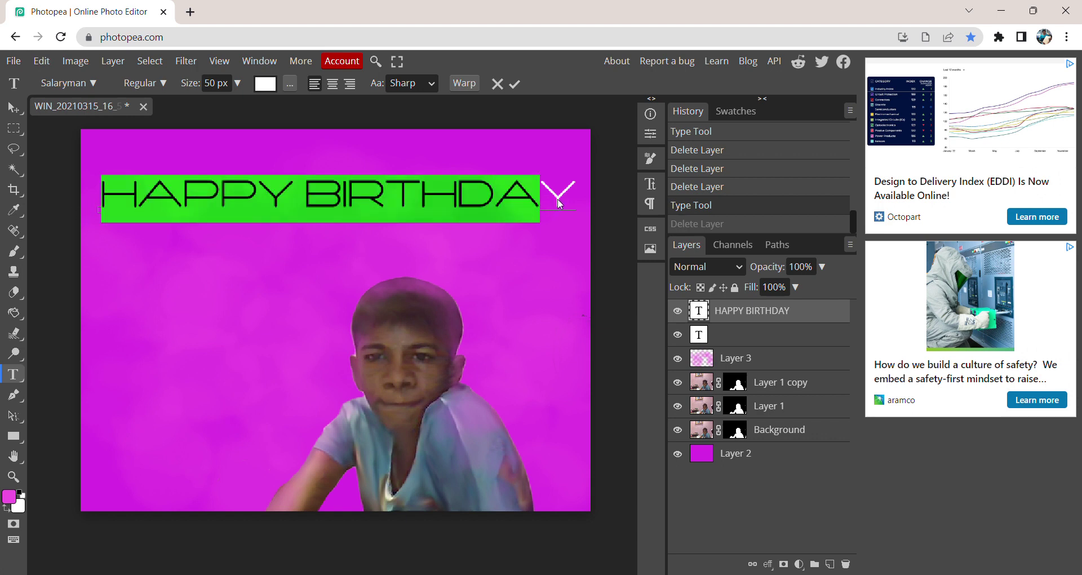
{"action": "left_click_drag", "start_coordinate": [173, 277], "coordinate": [153, 291]}
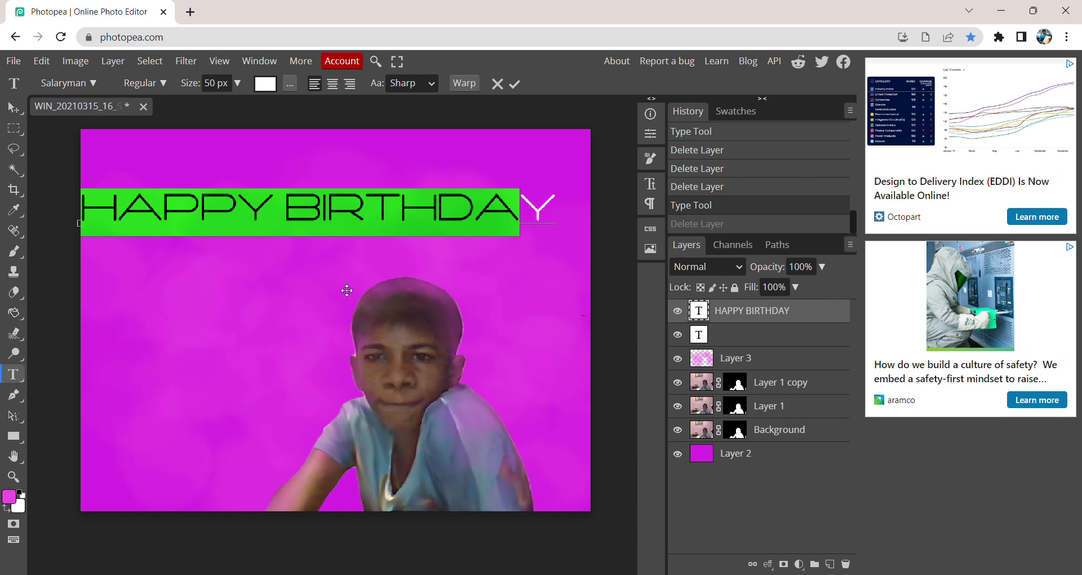
Step: Select the whole HAPPY BIRTHDAY text and set its colour to pink (ff99f5)
{"action": "left_click_drag", "start_coordinate": [558, 208], "coordinate": [283, 205]}
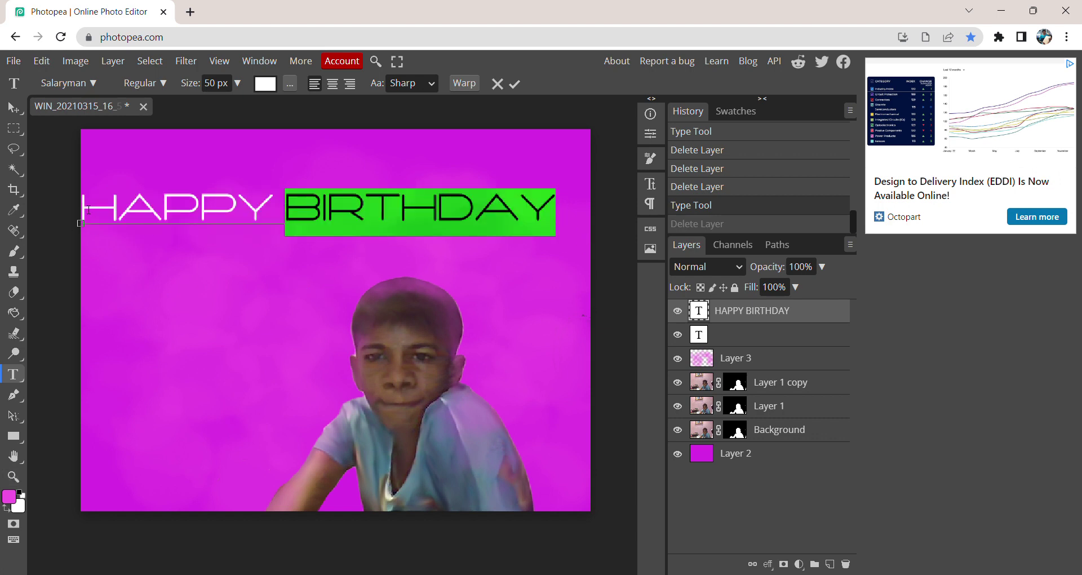
{"action": "left_click_drag", "start_coordinate": [89, 209], "coordinate": [547, 224]}
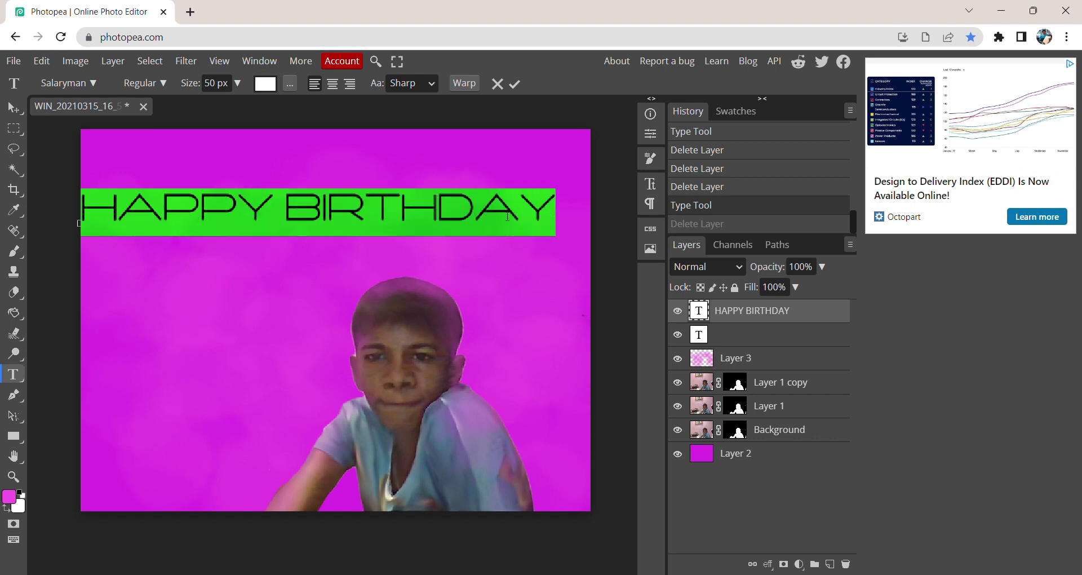
{"action": "left_click", "coordinate": [265, 84]}
{"action": "mouse_move", "coordinate": [221, 212]}
{"action": "left_mouse_down"}
{"action": "mouse_move", "coordinate": [201, 182]}
{"action": "mouse_move", "coordinate": [183, 181]}
{"action": "left_mouse_up"}
{"action": "left_click", "coordinate": [386, 198]}
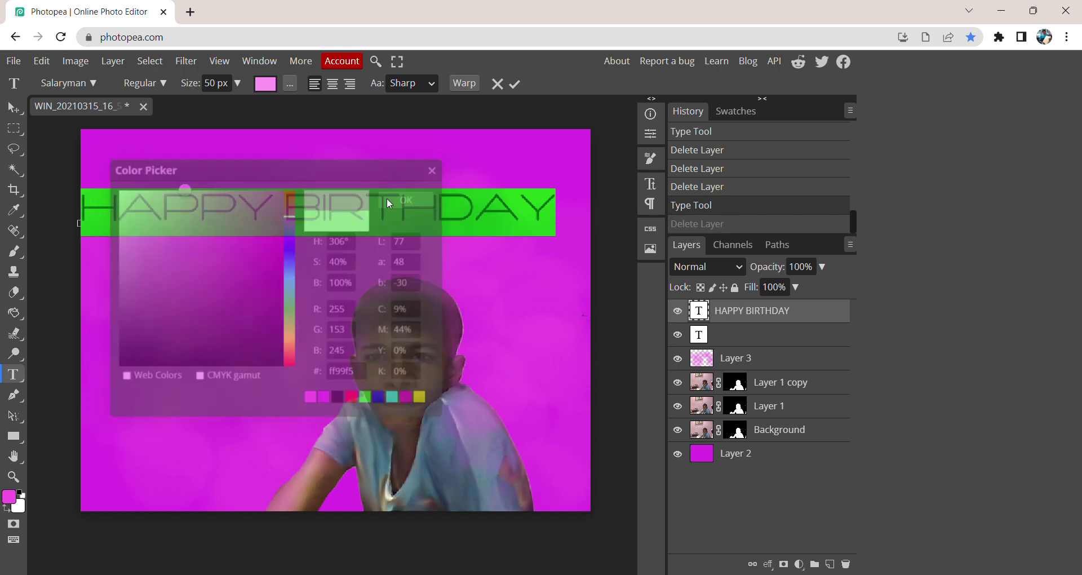
Step: Shift the HAPPY BIRTHDAY text right within the canvas and set its whole colour to pale pink (fdc2ff)
{"action": "left_click_drag", "start_coordinate": [316, 260], "coordinate": [343, 263]}
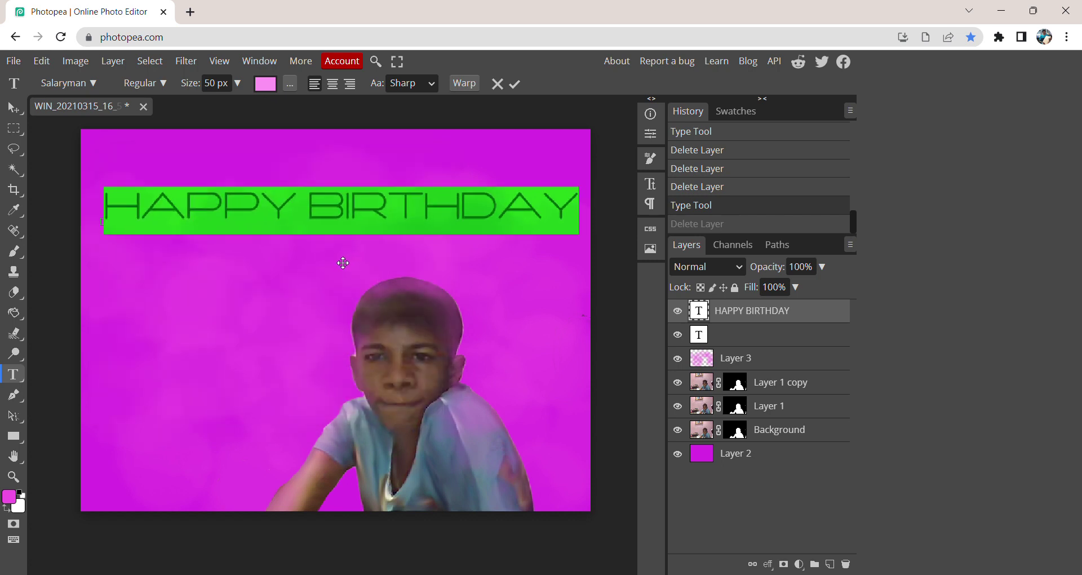
{"action": "left_click", "coordinate": [313, 220]}
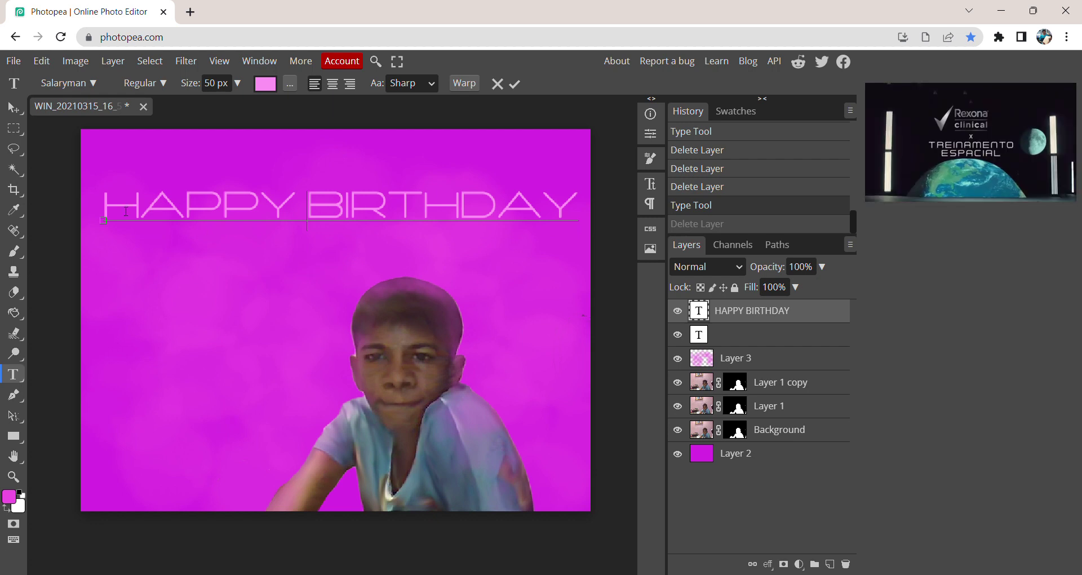
{"action": "left_click", "coordinate": [103, 202]}
{"action": "left_click_drag", "start_coordinate": [103, 201], "coordinate": [580, 213]}
{"action": "left_click", "coordinate": [265, 83]}
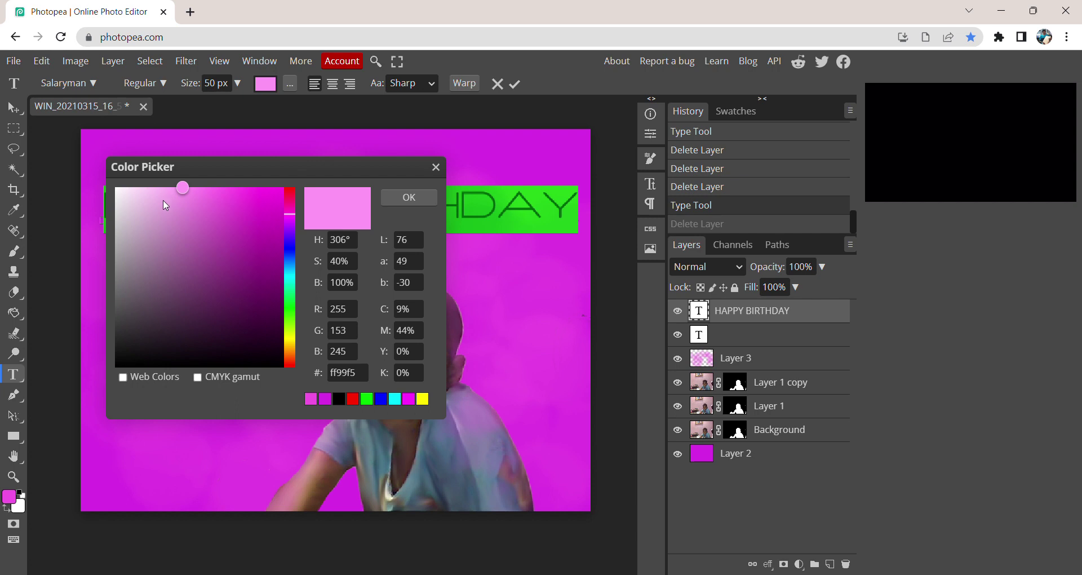
{"action": "left_click", "coordinate": [157, 186]}
{"action": "left_click", "coordinate": [291, 217]}
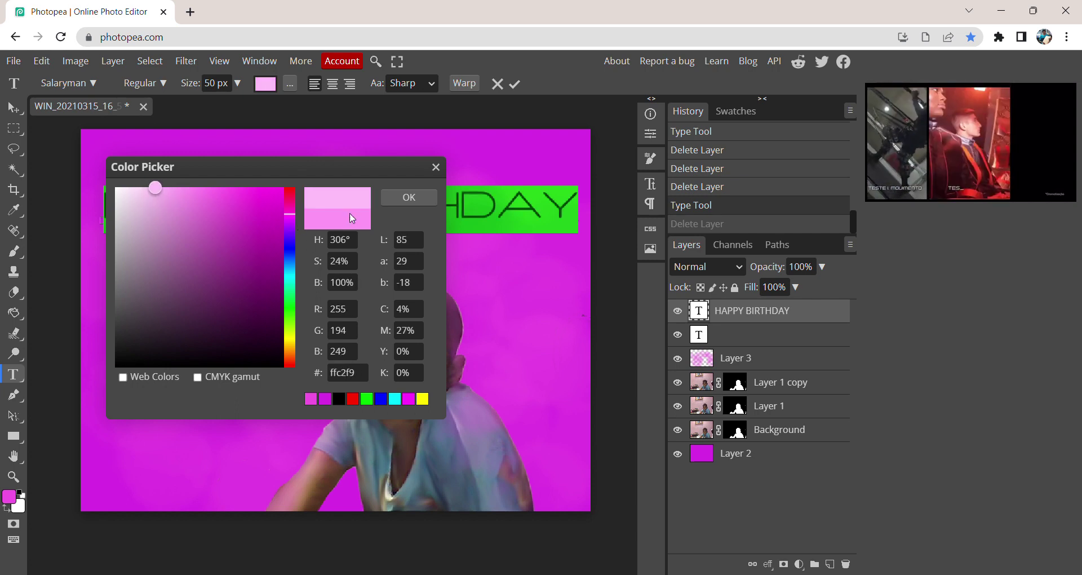
{"action": "left_click", "coordinate": [291, 218]}
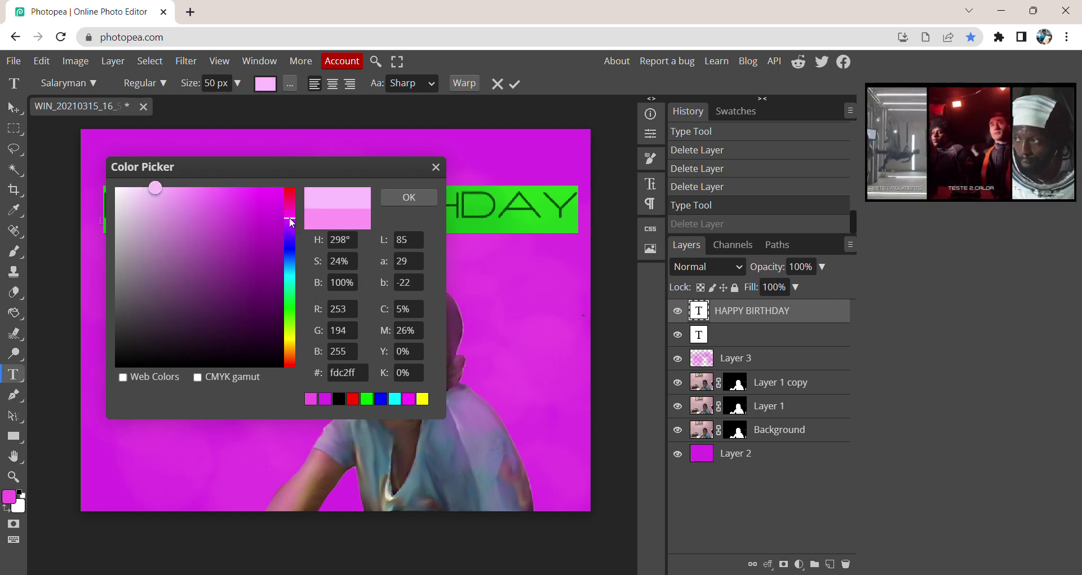
{"action": "left_click", "coordinate": [404, 203]}
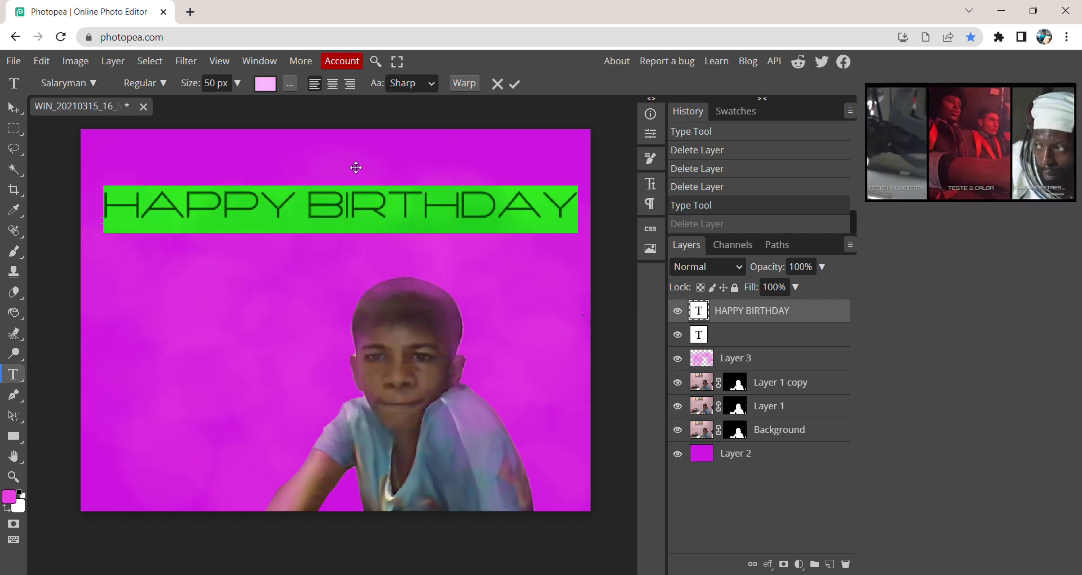
Step: Nudge the HAPPY BIRTHDAY text slightly up and left, and finish editing it by selecting Layer 2
{"action": "left_click", "coordinate": [299, 215]}
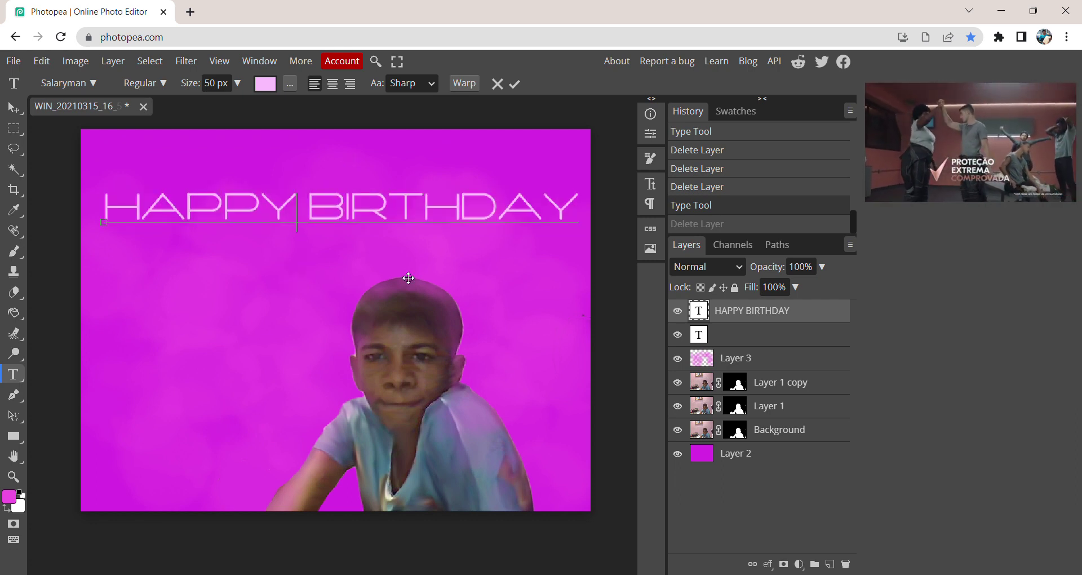
{"action": "left_click_drag", "start_coordinate": [529, 280], "coordinate": [525, 272]}
{"action": "left_click", "coordinate": [746, 460]}
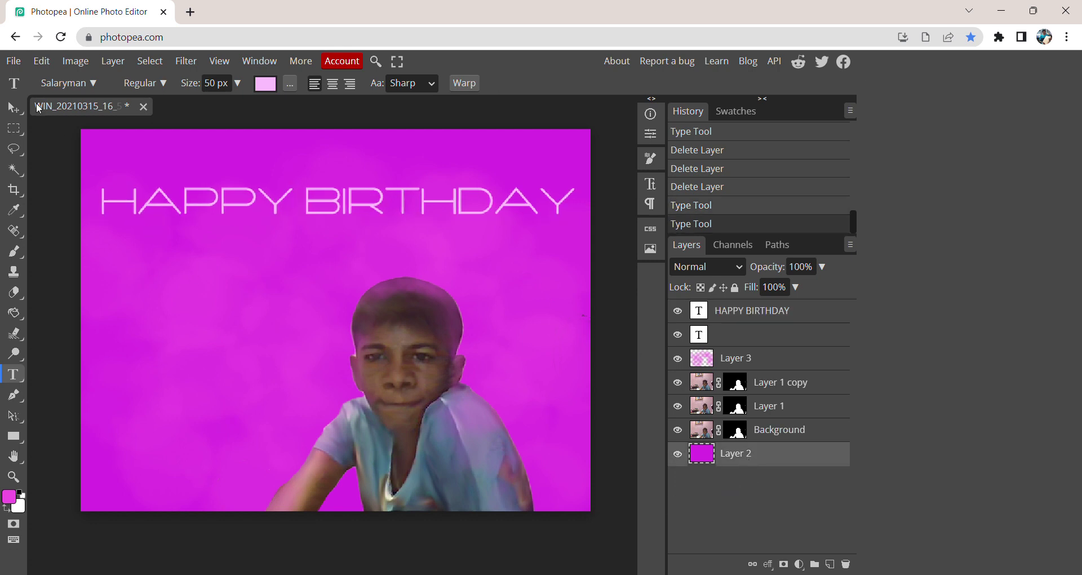
Step: Place the New Project image with the 3SUN logo into the document and move its layer above all others
{"action": "left_click", "coordinate": [13, 60]}
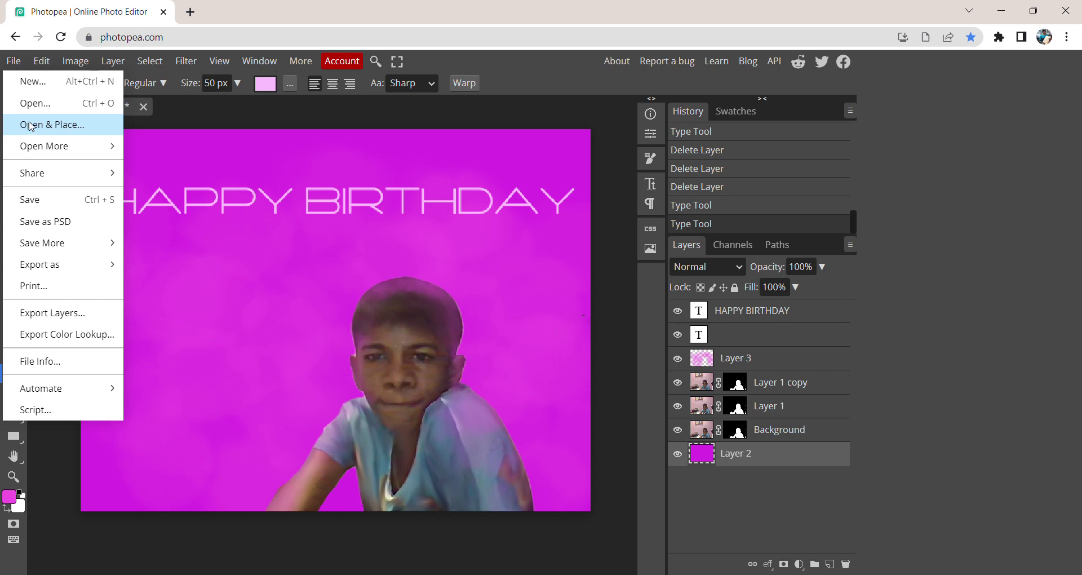
{"action": "left_click", "coordinate": [31, 125]}
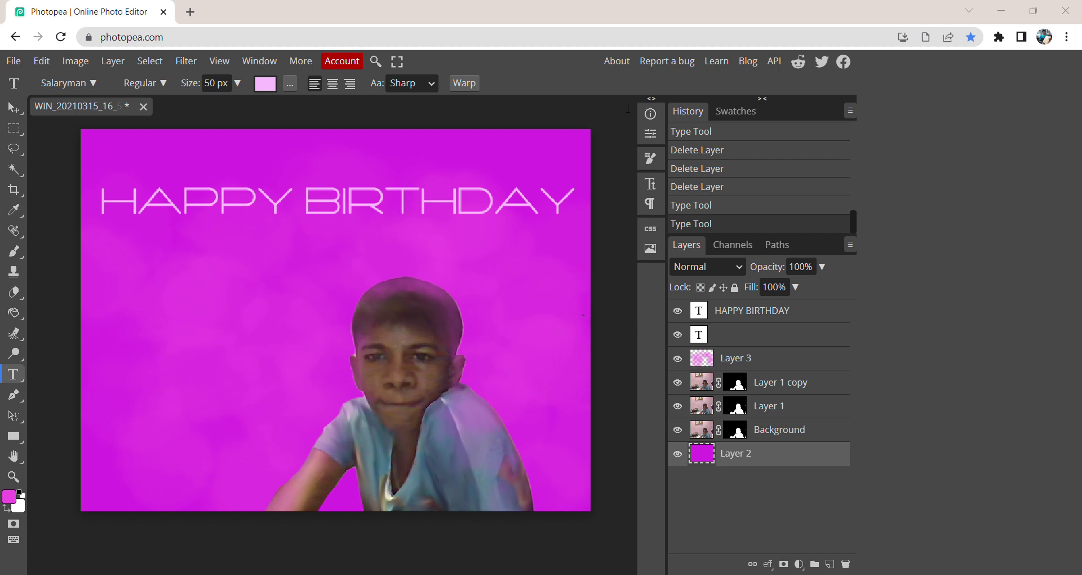
{"action": "left_click", "coordinate": [13, 60]}
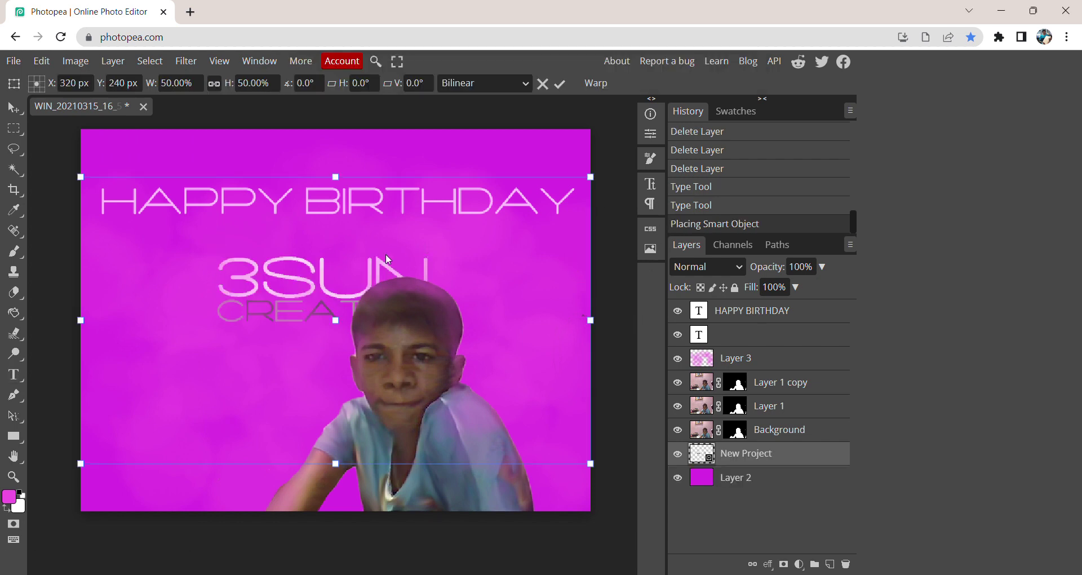
{"action": "left_click_drag", "start_coordinate": [730, 451], "coordinate": [732, 309]}
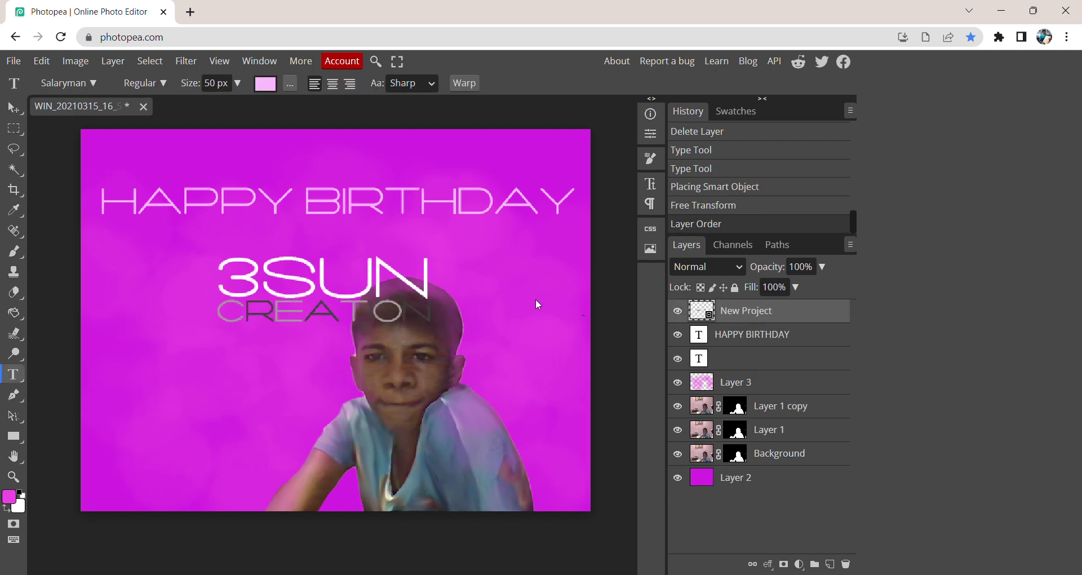
{"action": "left_click_drag", "start_coordinate": [425, 295], "coordinate": [447, 307]}
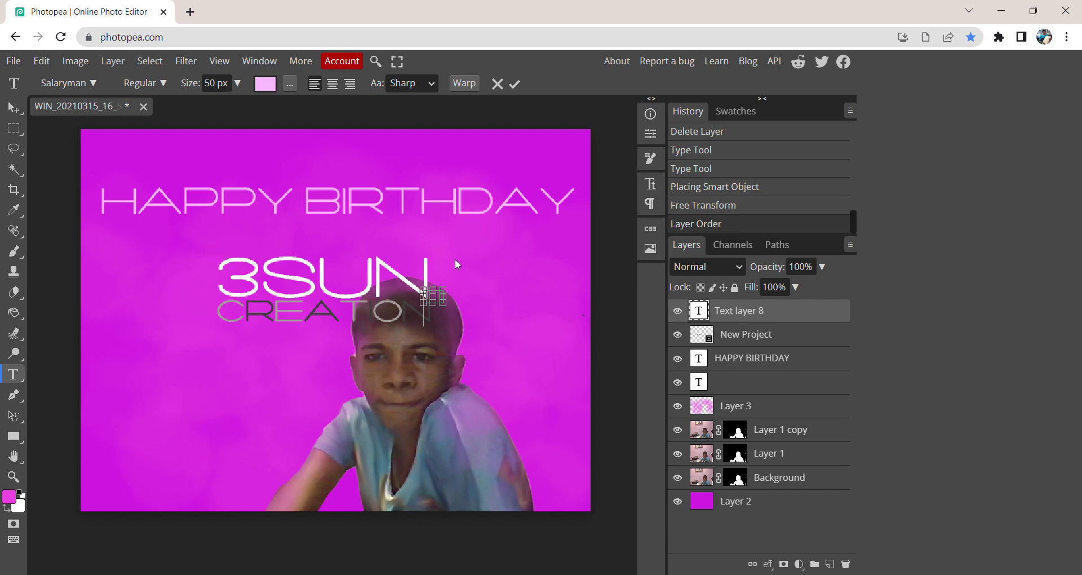
{"action": "left_click", "coordinate": [844, 564]}
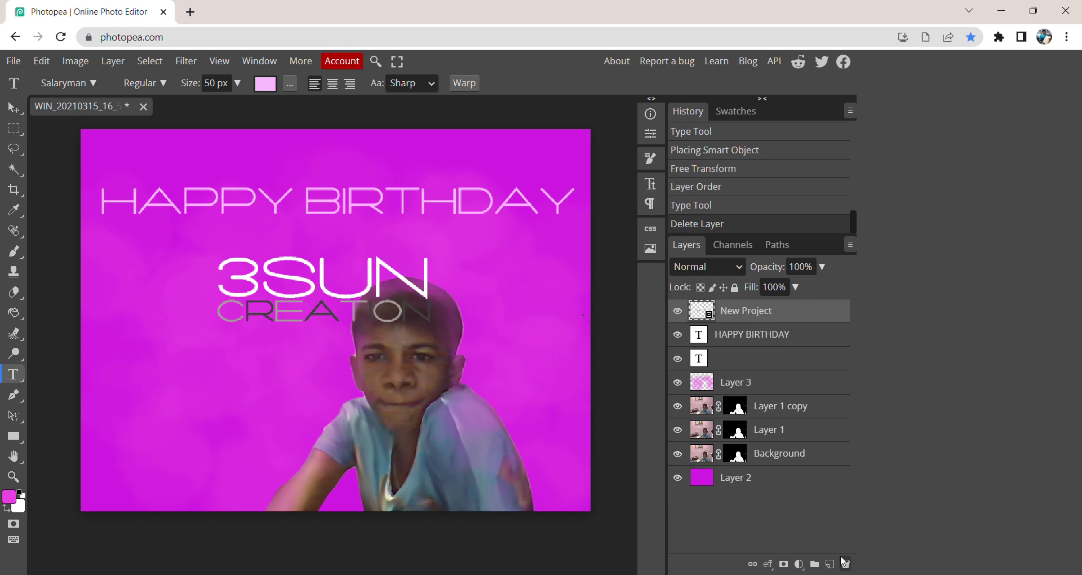
{"action": "left_click", "coordinate": [379, 297]}
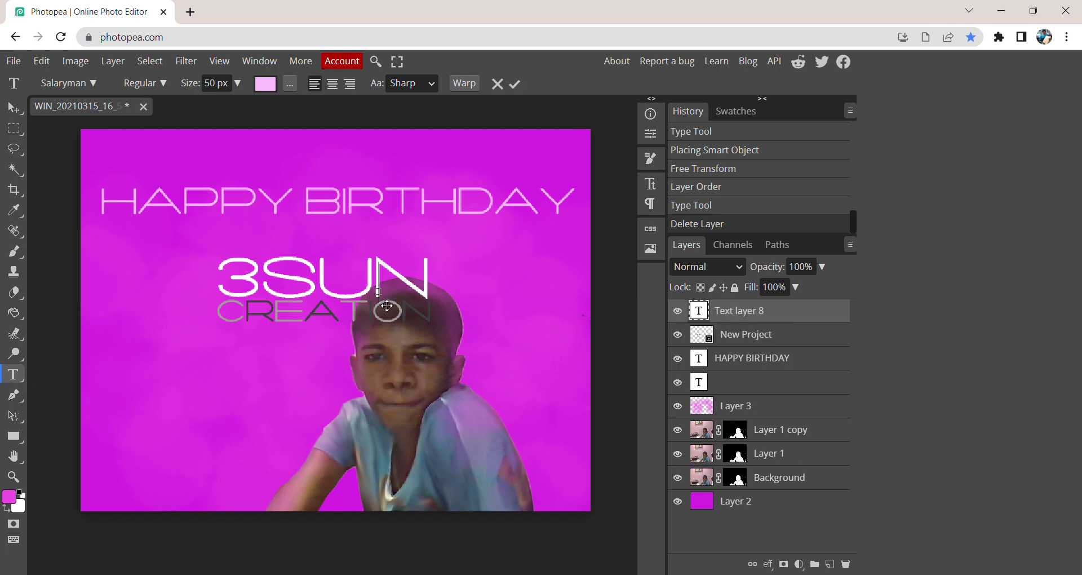
{"action": "left_click", "coordinate": [12, 107]}
{"action": "left_click", "coordinate": [13, 456]}
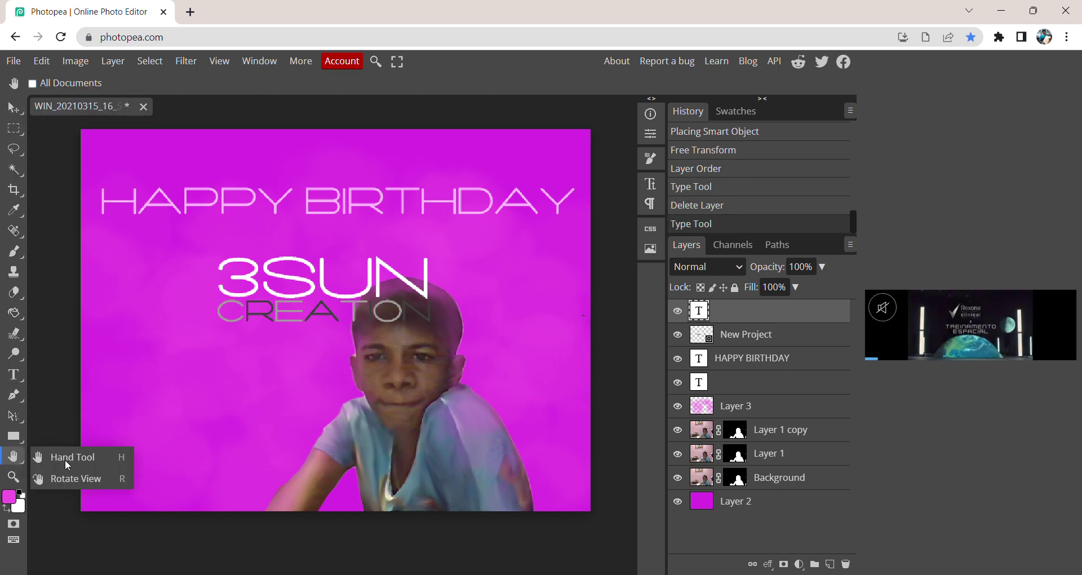
{"action": "left_click", "coordinate": [65, 459]}
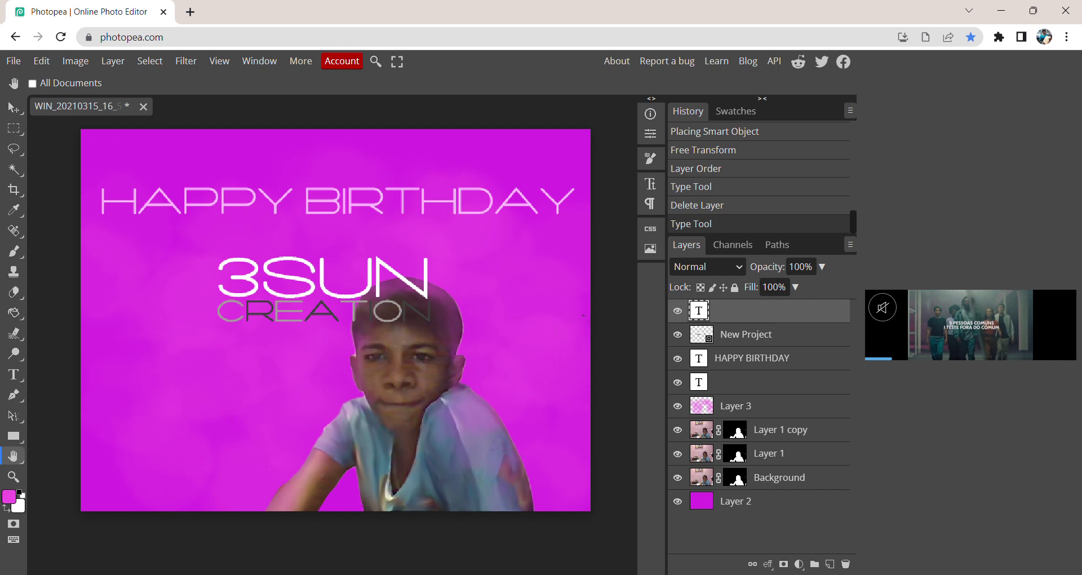
{"action": "key", "text": "Delete"}
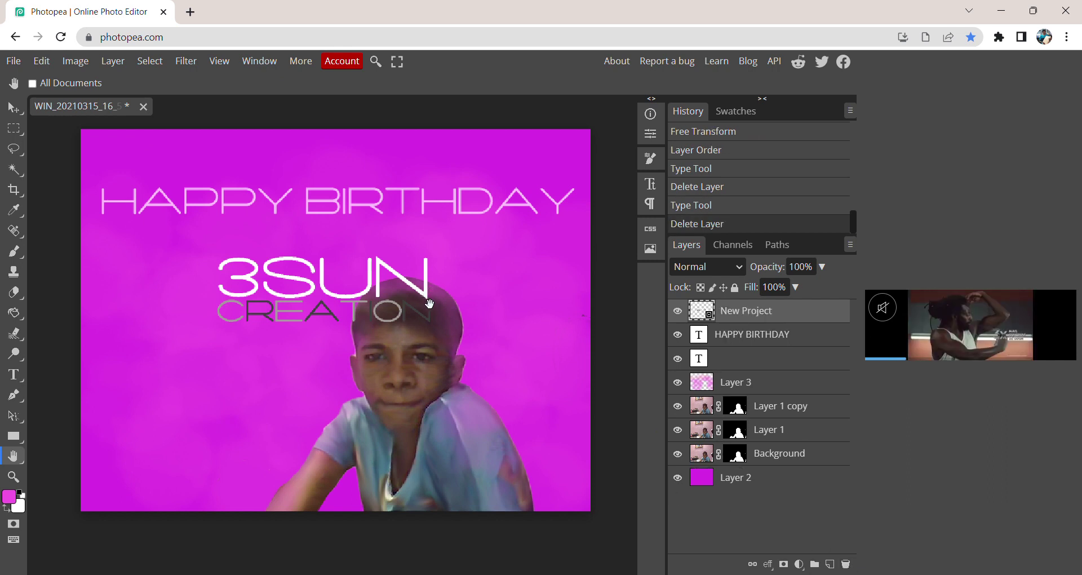
Step: Move the 3SUN logo from the middle of the canvas to its lower-right corner, over the boy's shirt
{"action": "left_click_drag", "start_coordinate": [436, 308], "coordinate": [446, 311]}
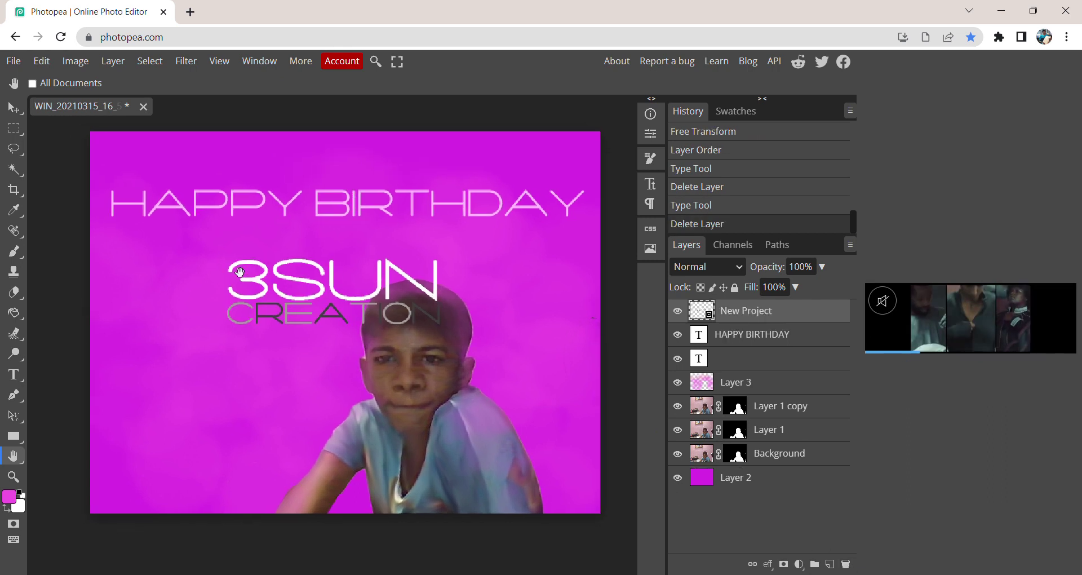
{"action": "left_click_drag", "start_coordinate": [284, 316], "coordinate": [283, 316]}
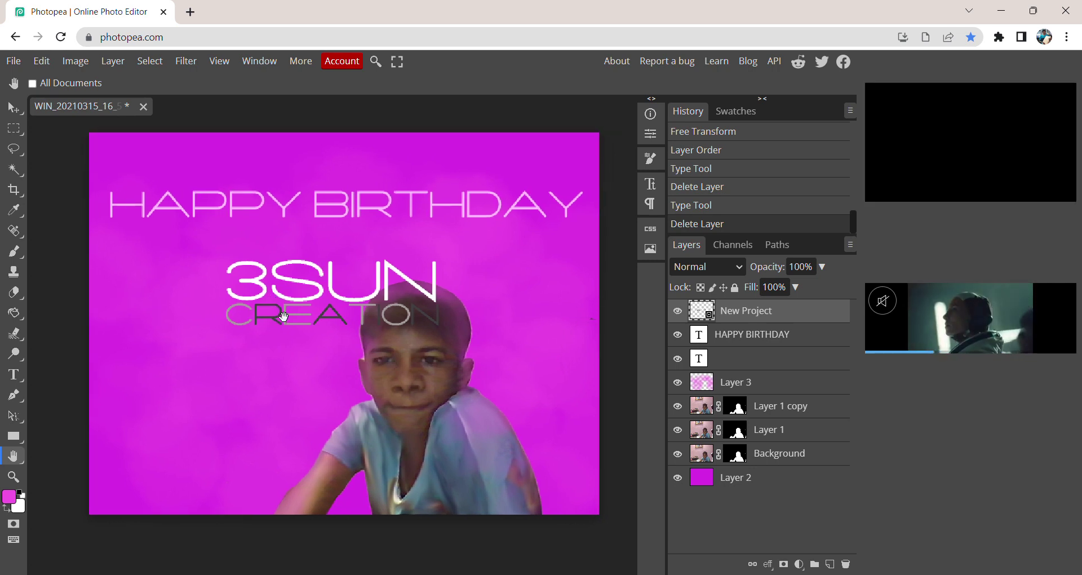
{"action": "right_click", "coordinate": [11, 104]}
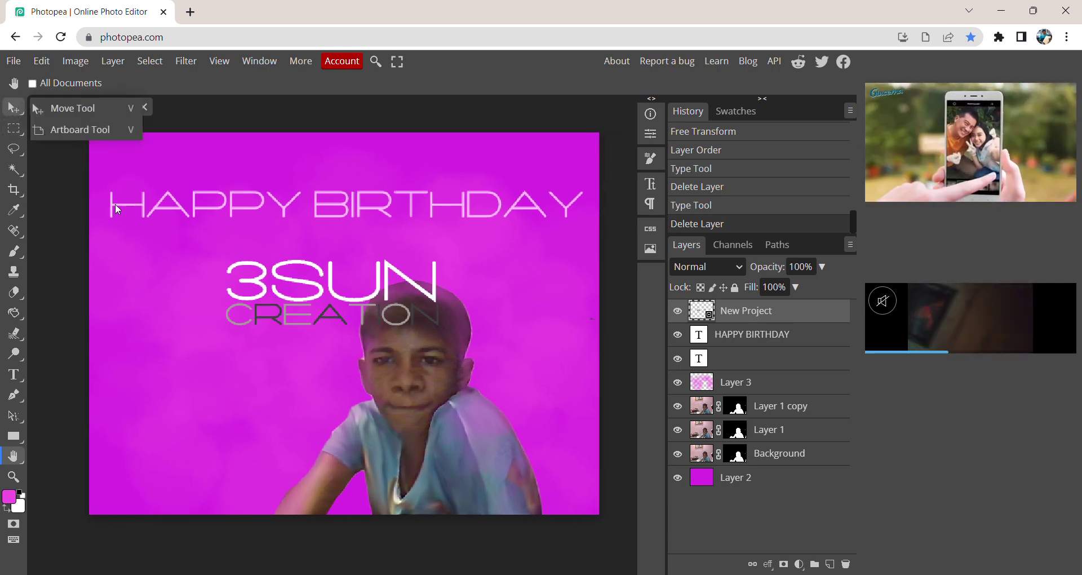
{"action": "key", "text": "v"}
{"action": "left_click_drag", "start_coordinate": [265, 291], "coordinate": [418, 483]}
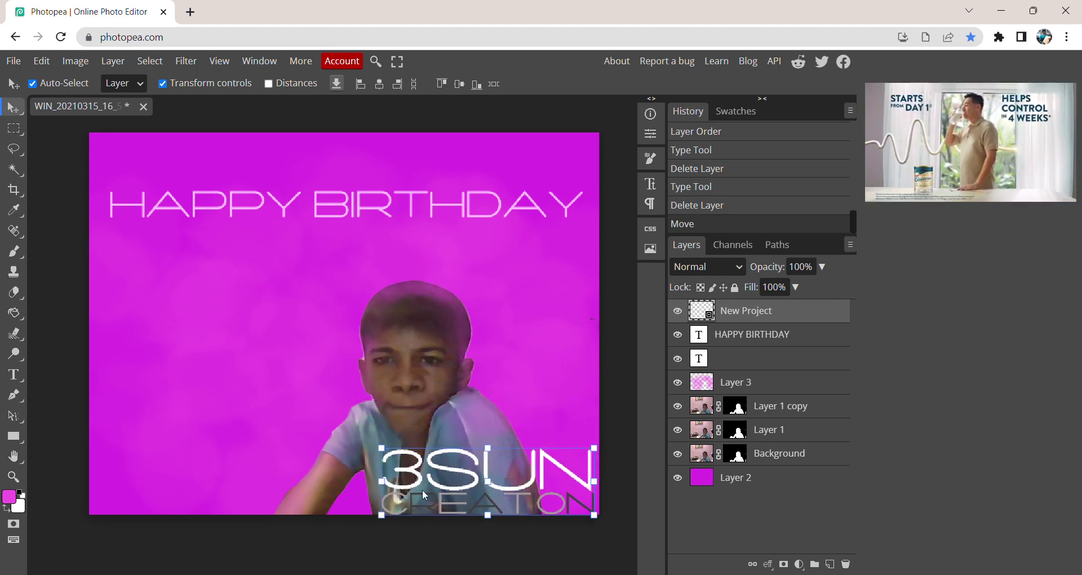
Step: Reselect the New Project layer, nudge the 3SUN logo flush with the canvas's right edge, and deselect it
{"action": "left_click", "coordinate": [421, 482]}
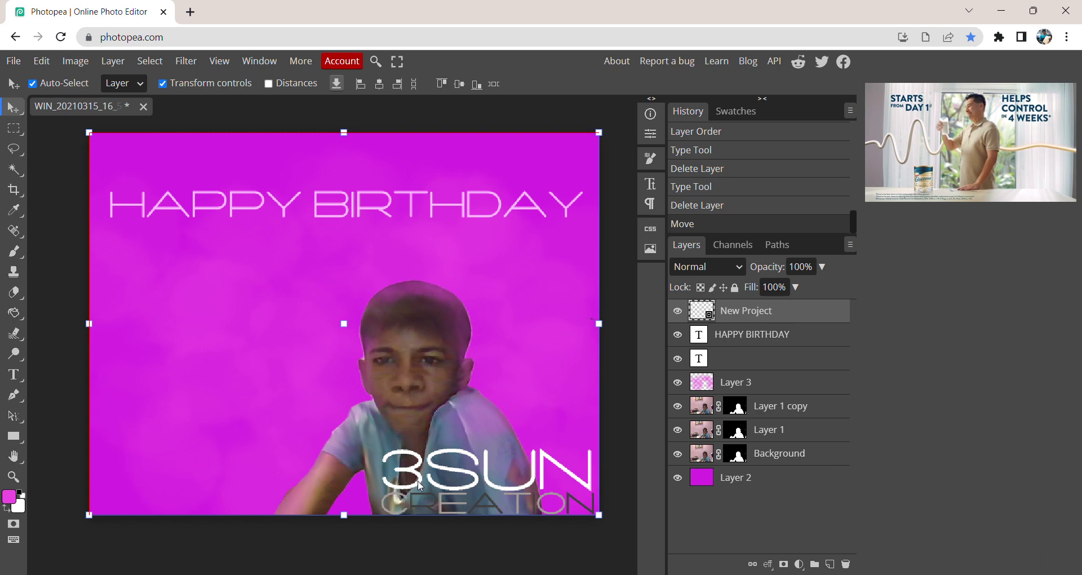
{"action": "left_click", "coordinate": [767, 316]}
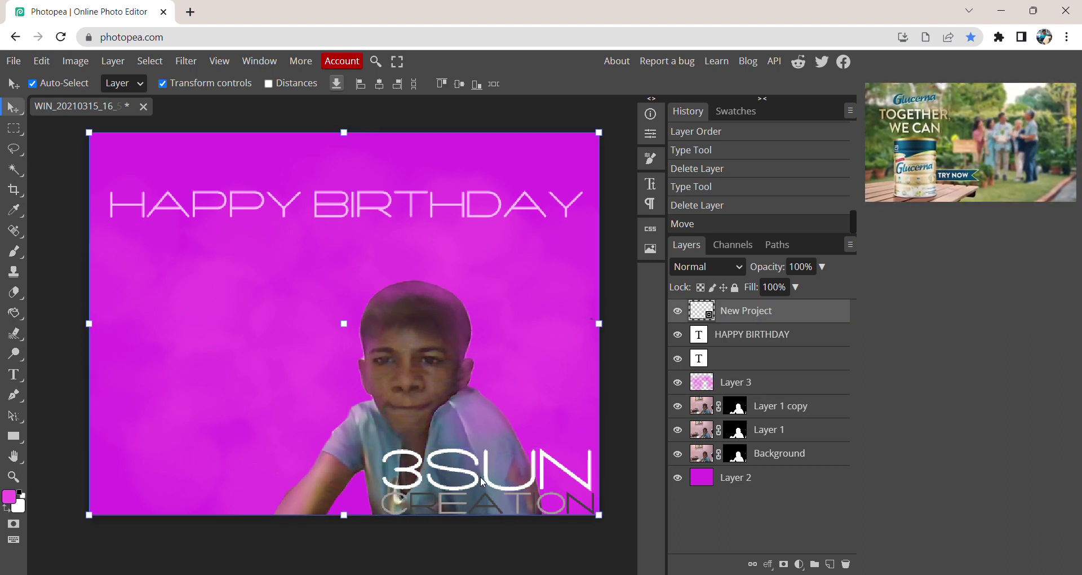
{"action": "left_click", "coordinate": [573, 433]}
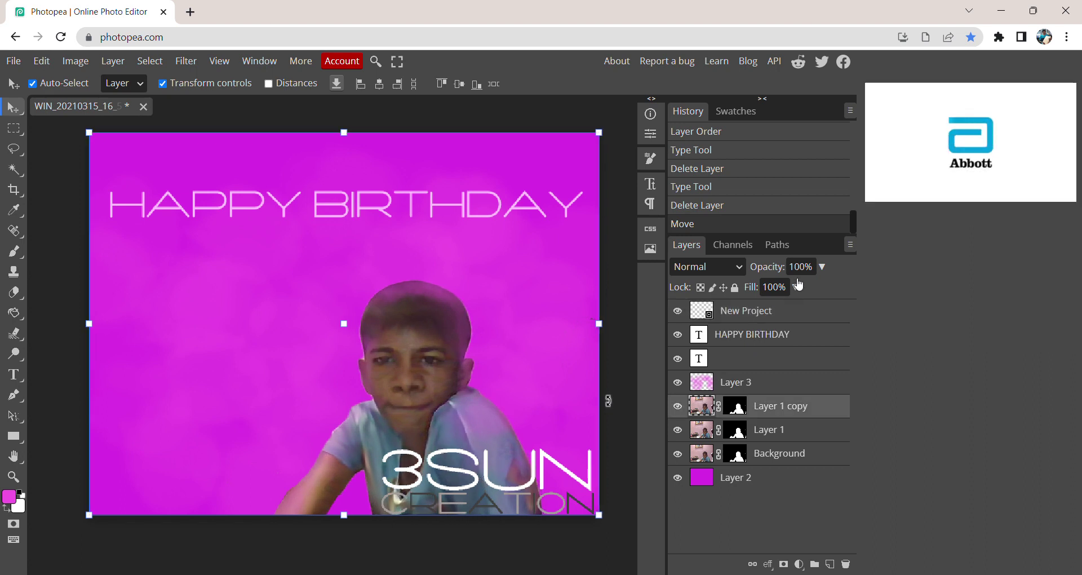
{"action": "left_click", "coordinate": [768, 314]}
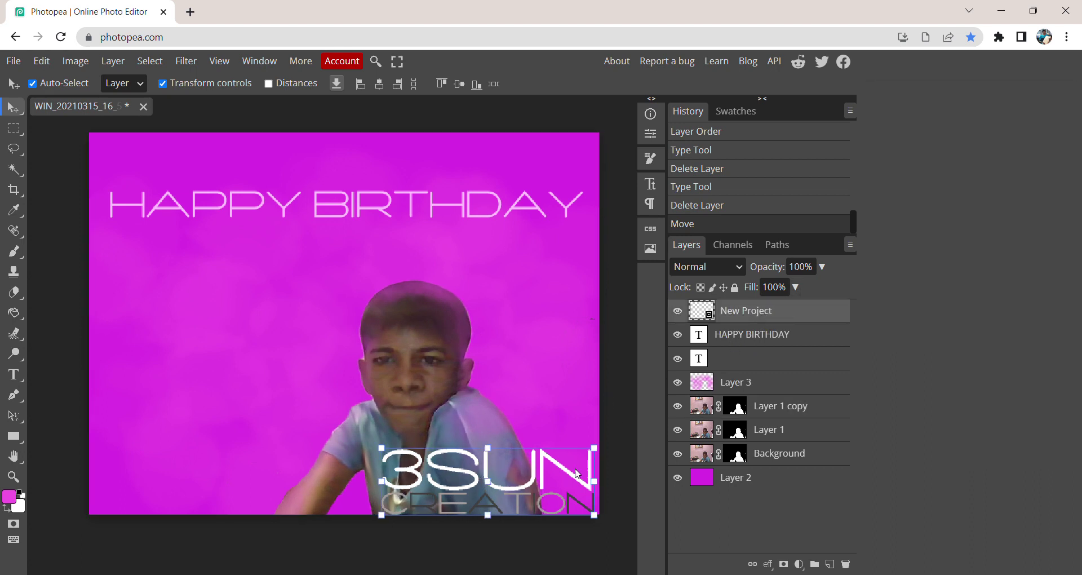
{"action": "left_click_drag", "start_coordinate": [577, 481], "coordinate": [584, 484]}
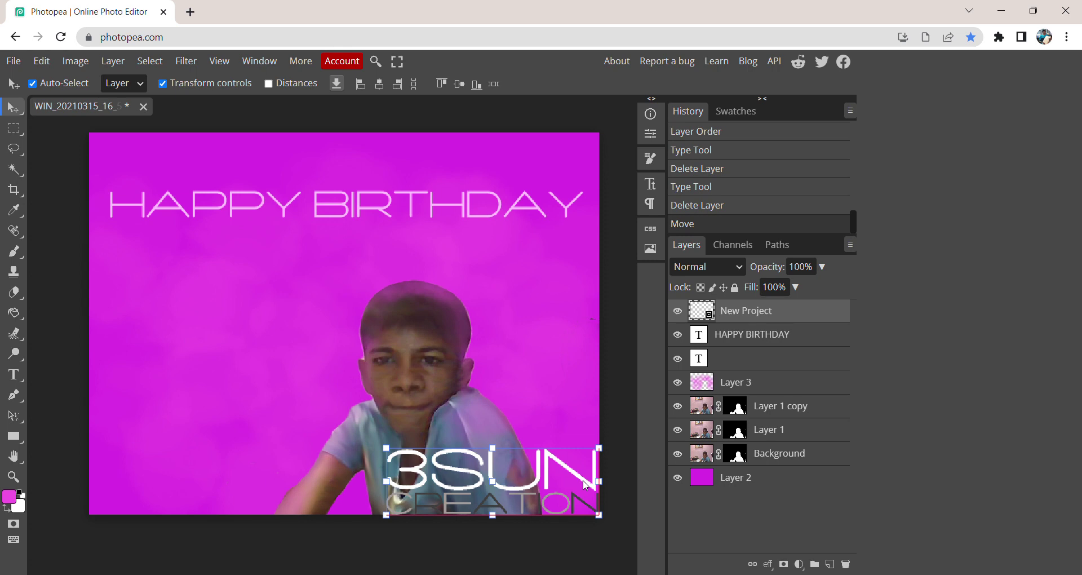
{"action": "left_click_drag", "start_coordinate": [583, 482], "coordinate": [582, 477]}
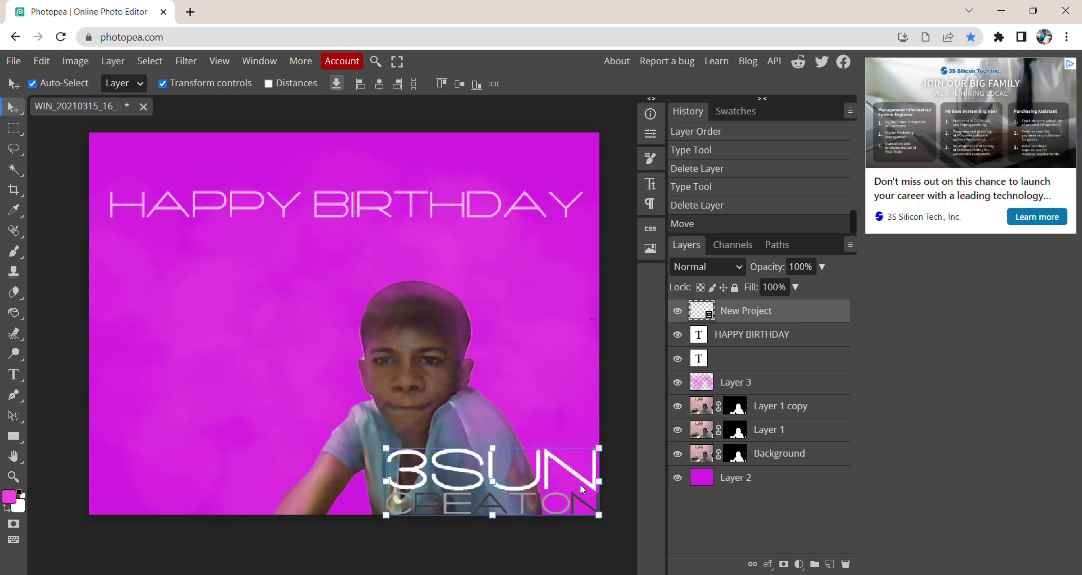
{"action": "left_click", "coordinate": [620, 422]}
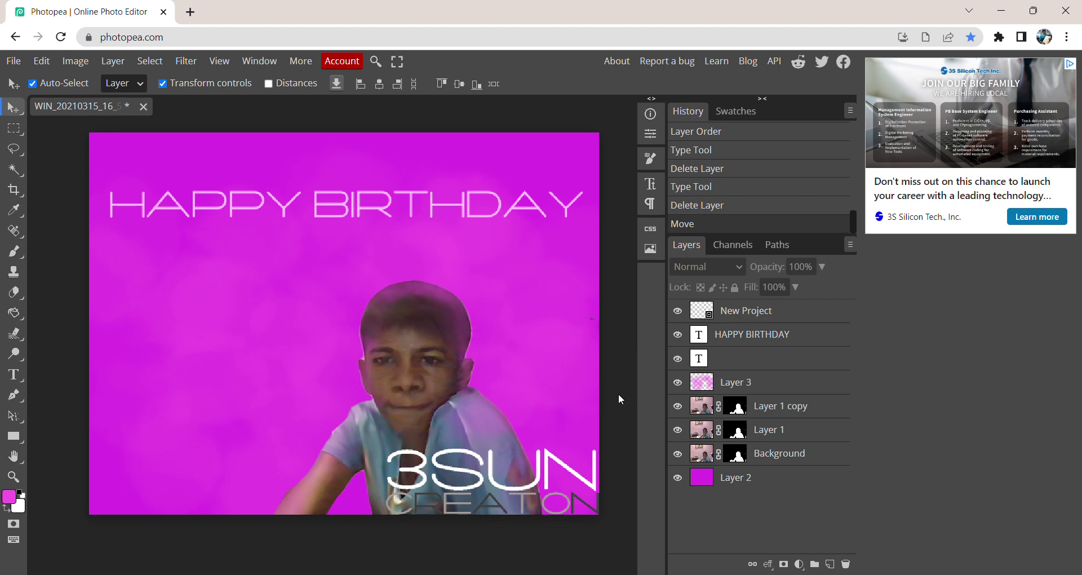